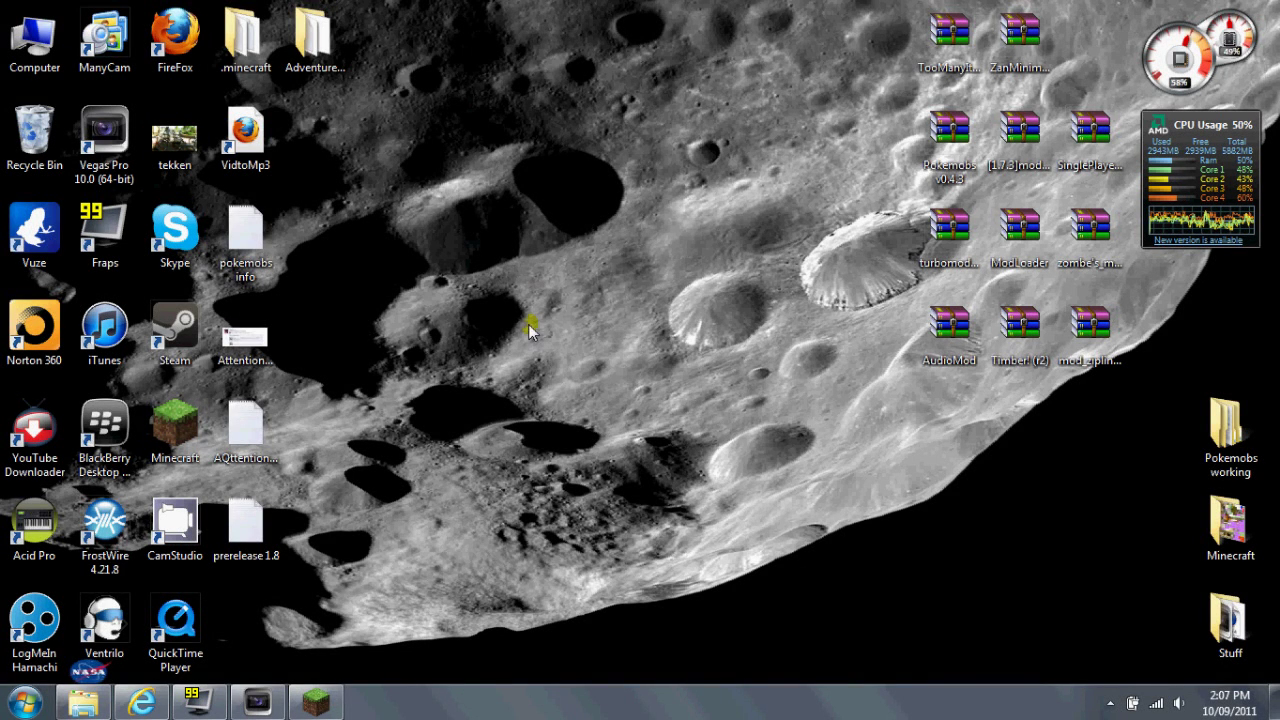
- Restore Fraps and review its General, Movies and FPS settings tabs
{"action": "mouse_move", "coordinate": [254, 703]}
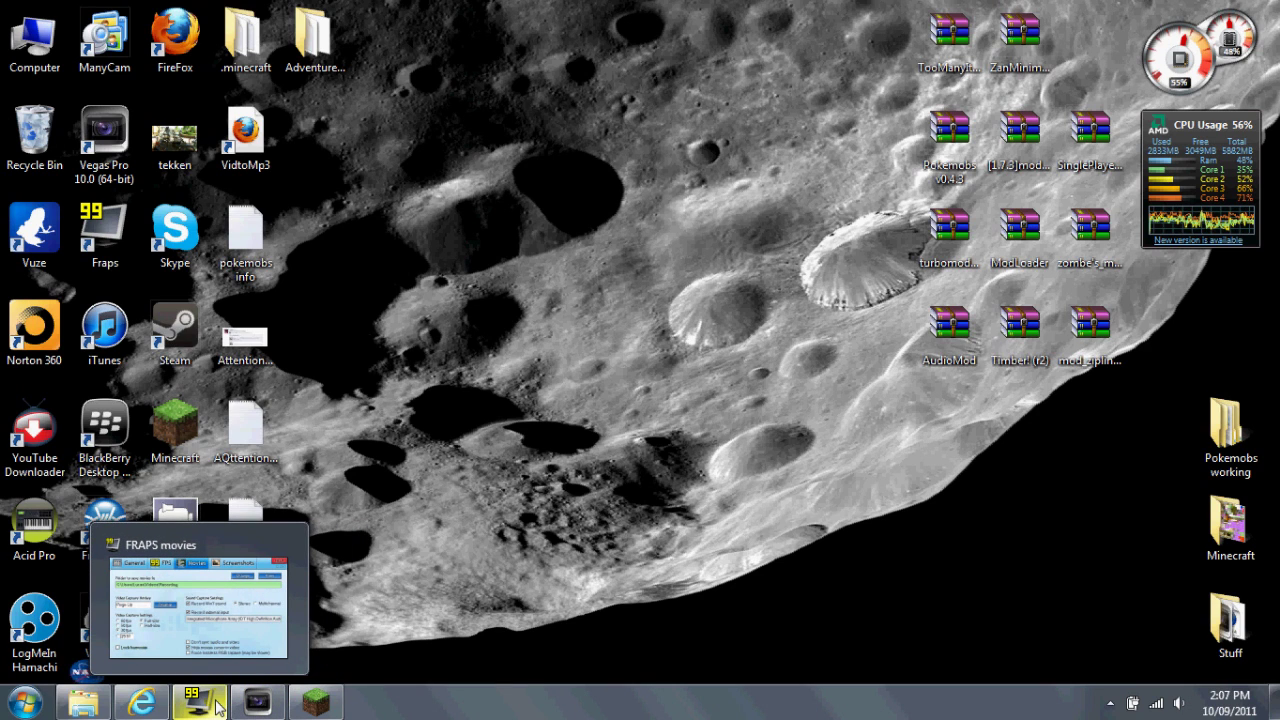
{"action": "mouse_move", "coordinate": [320, 703]}
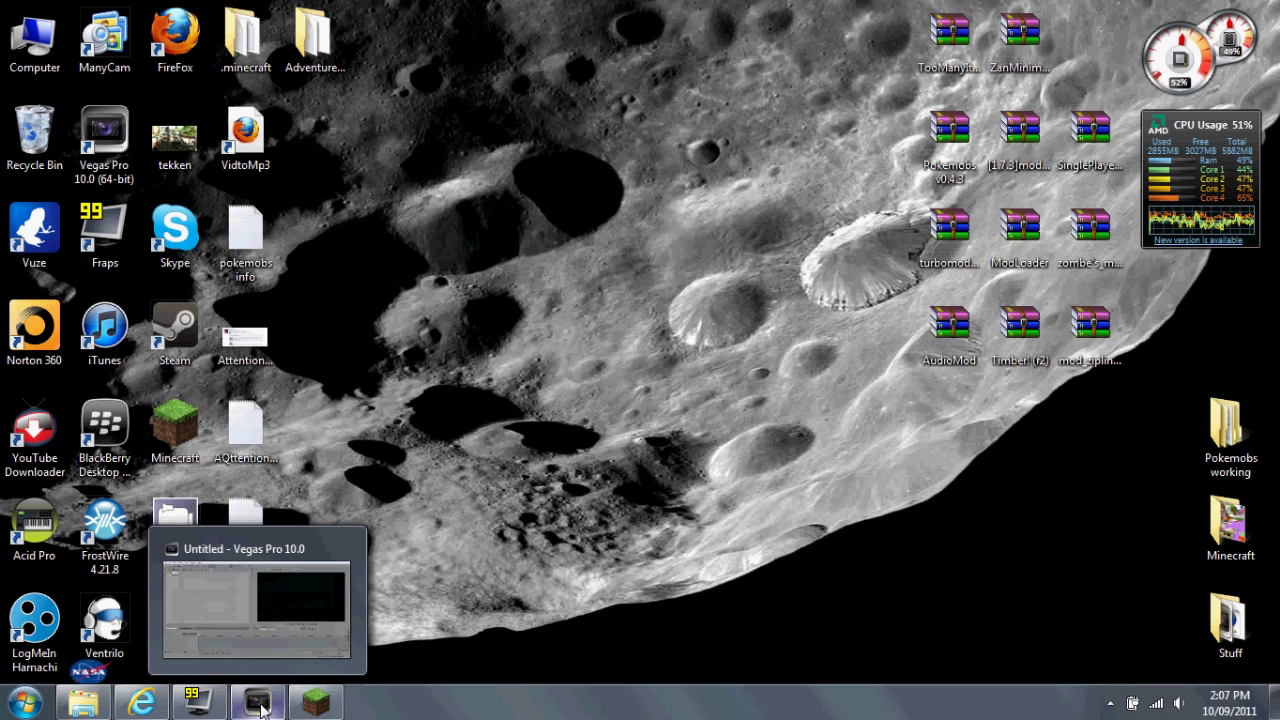
{"action": "mouse_move", "coordinate": [210, 645]}
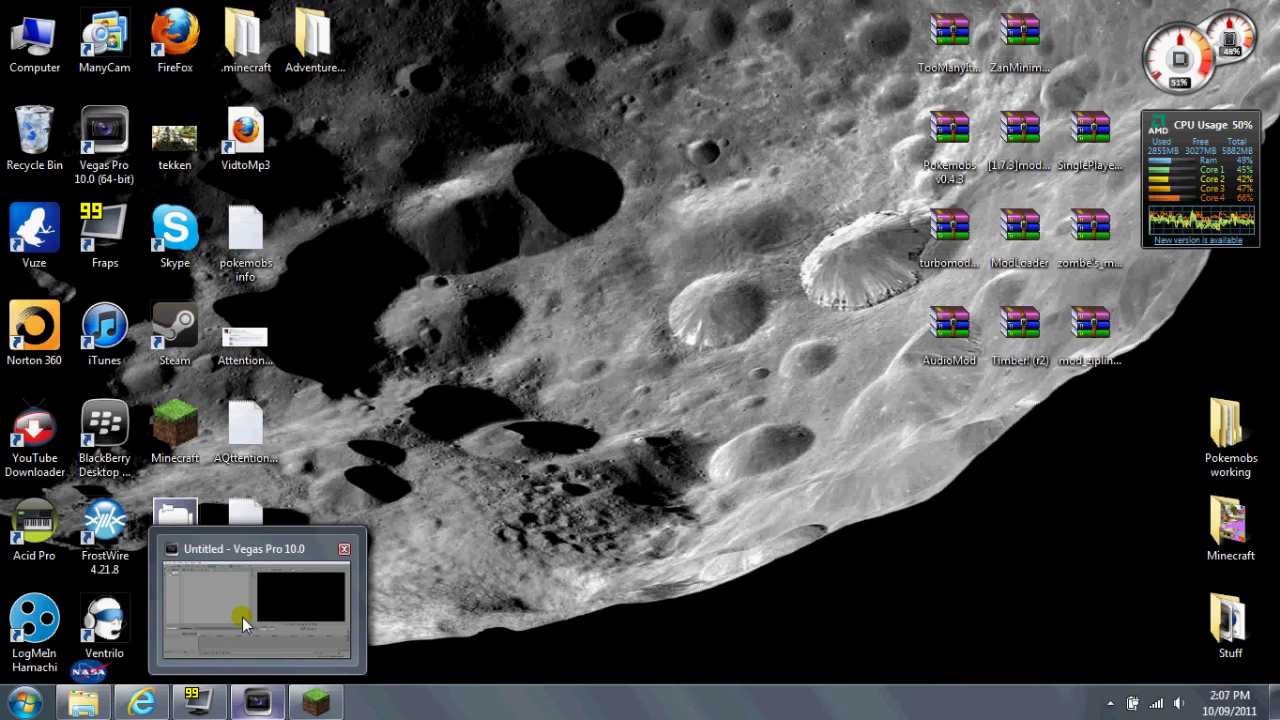
{"action": "mouse_move", "coordinate": [242, 622]}
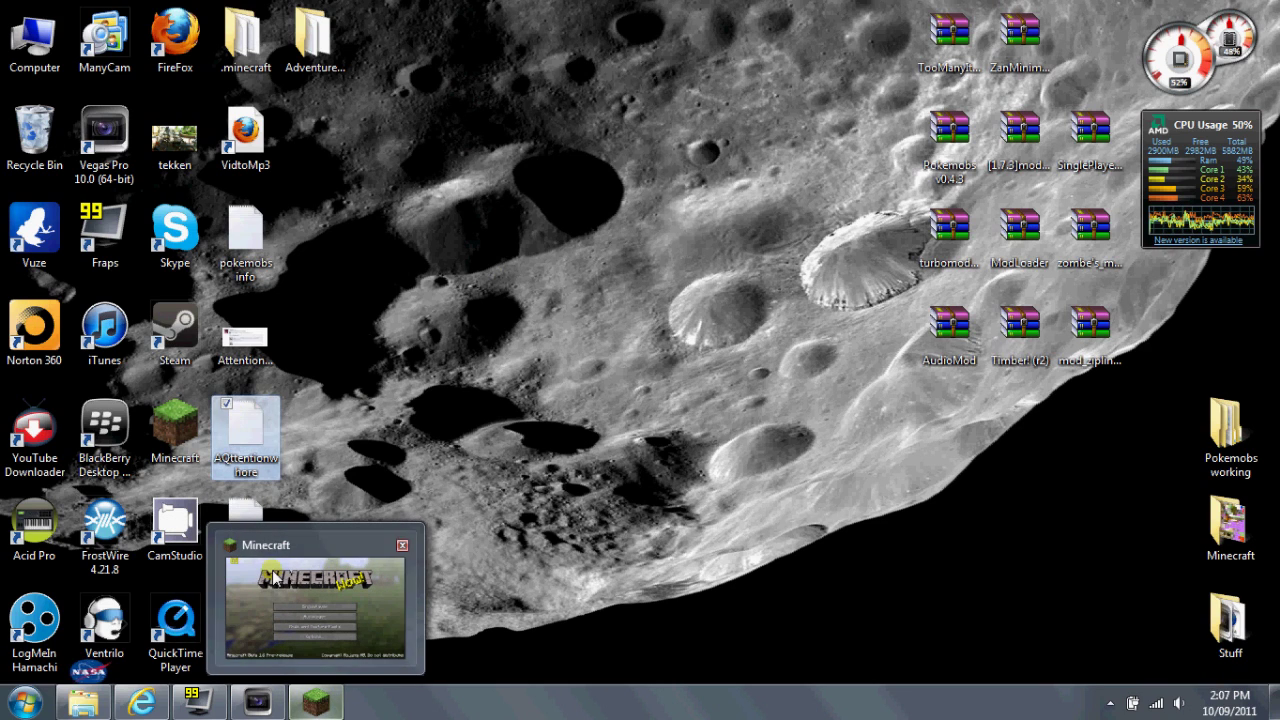
{"action": "left_click", "coordinate": [198, 707]}
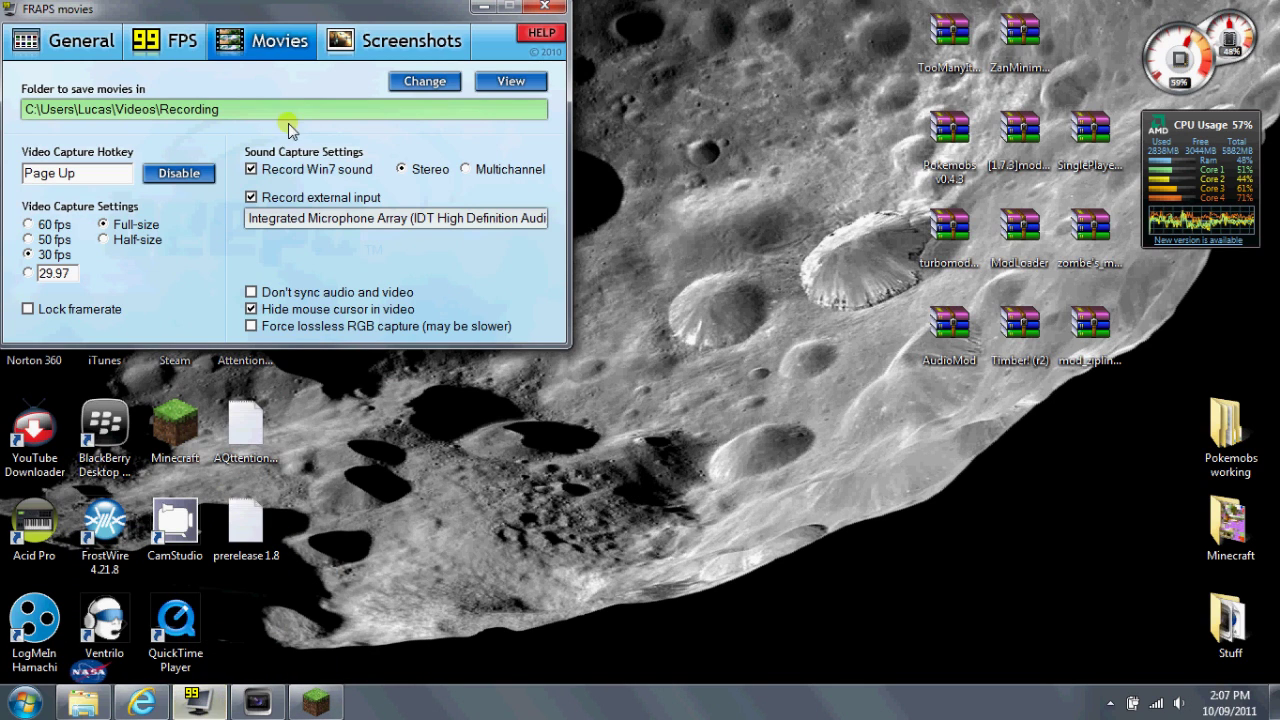
{"action": "left_click", "coordinate": [92, 45]}
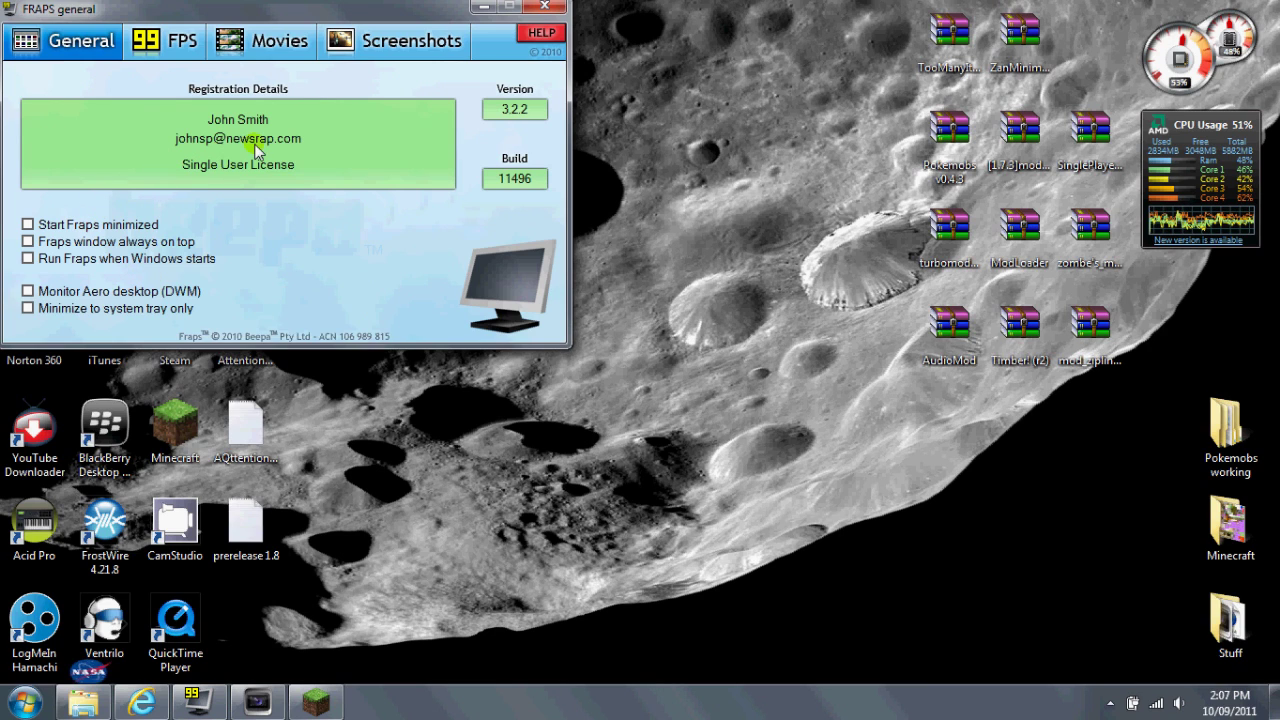
{"action": "left_click", "coordinate": [253, 28]}
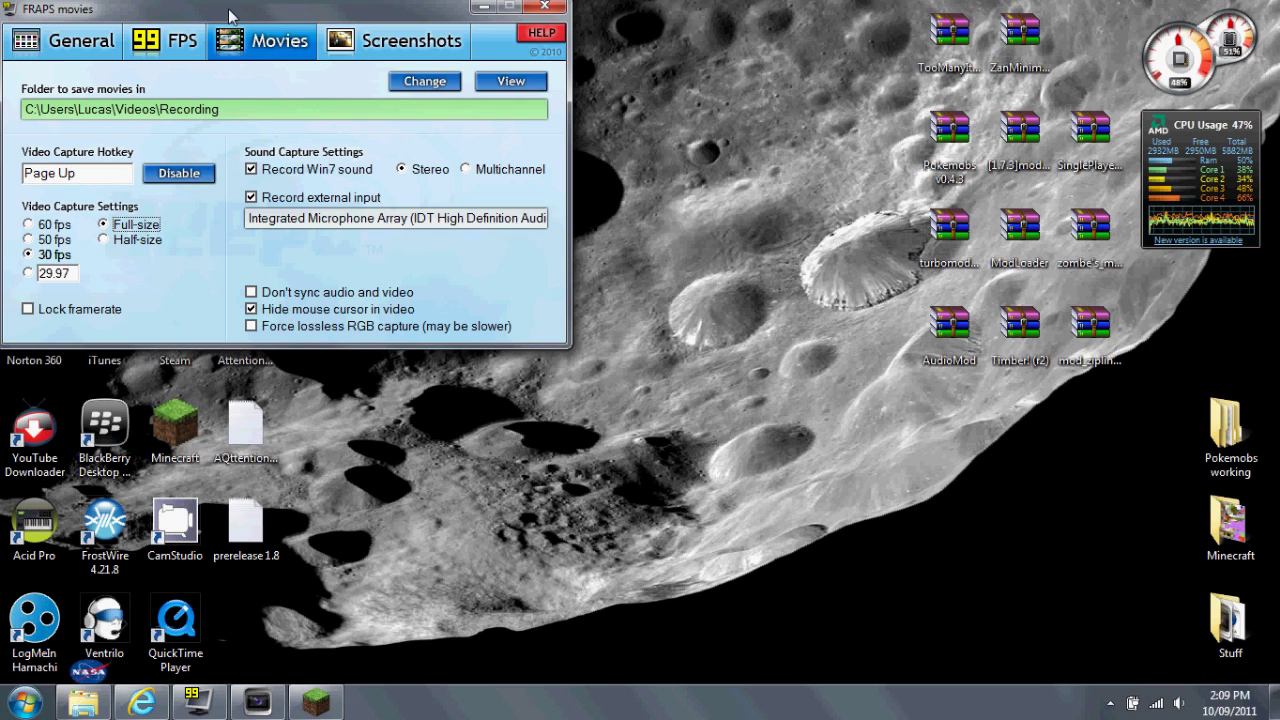
{"action": "left_click", "coordinate": [200, 45]}
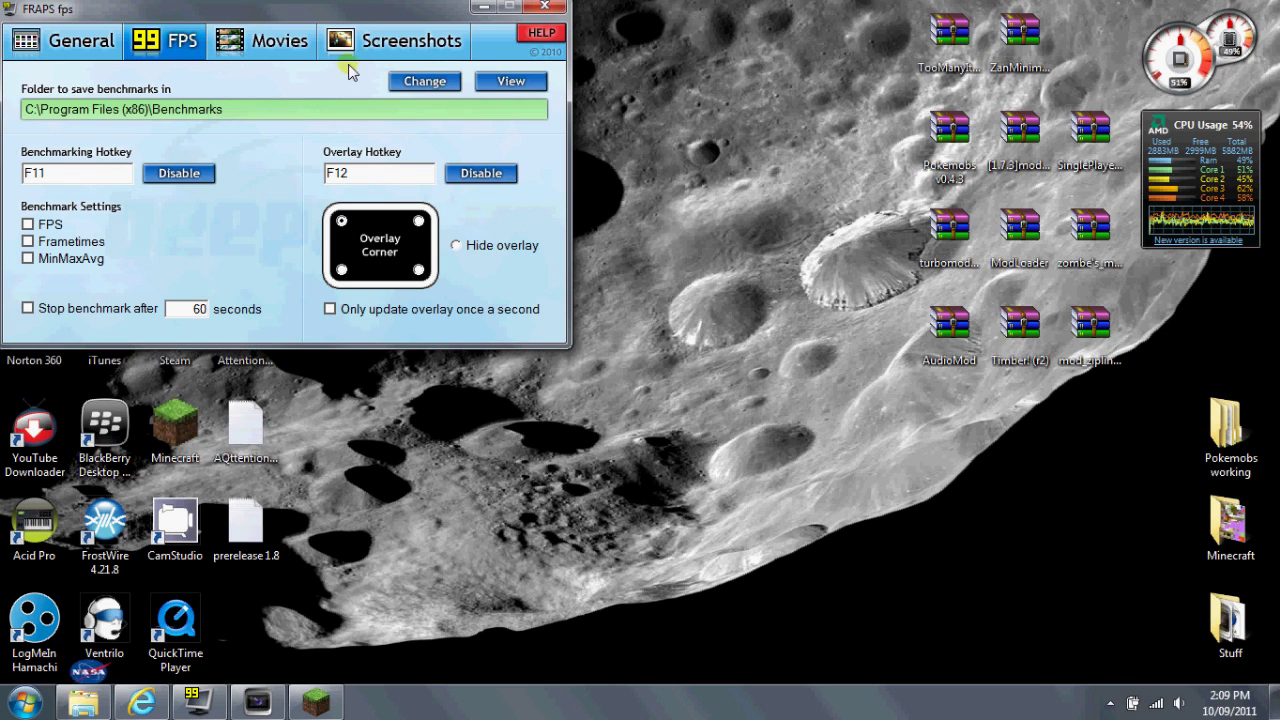
- Check the General tab, minimize Fraps, and bring Minecraft back up
{"action": "left_click", "coordinate": [368, 38]}
{"action": "left_click", "coordinate": [58, 50]}
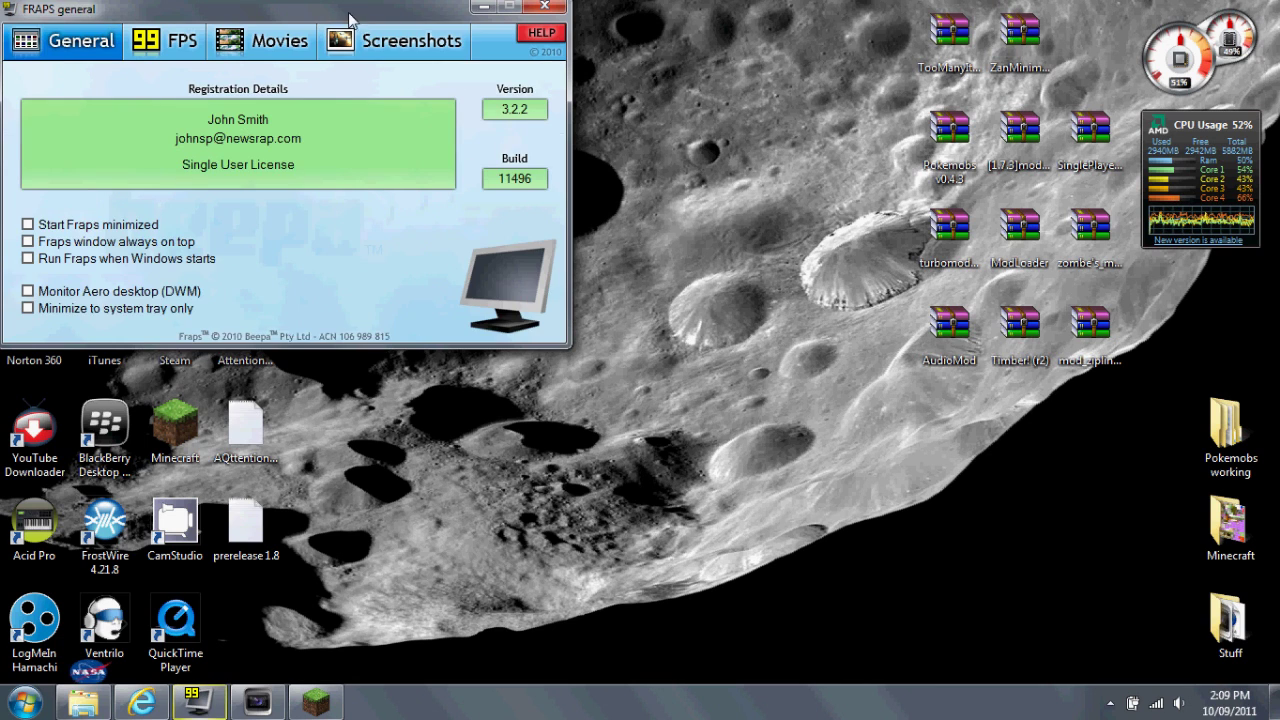
{"action": "left_click", "coordinate": [484, 7]}
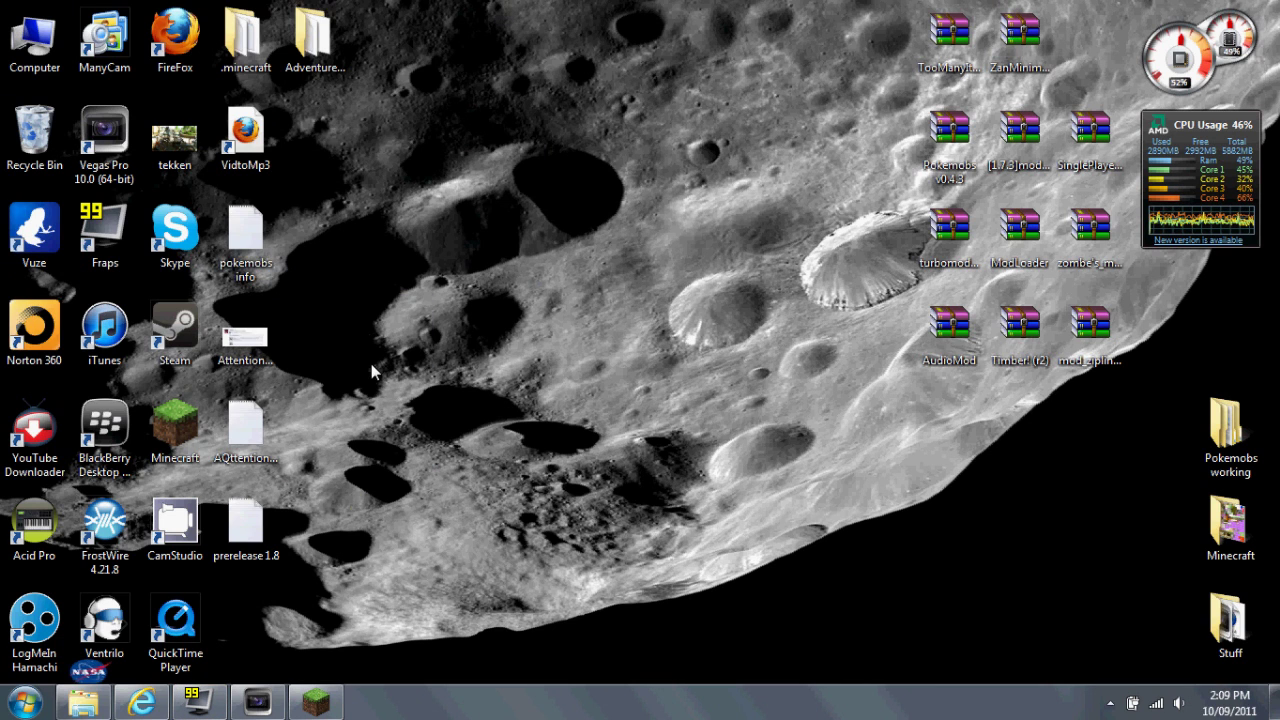
{"action": "left_click", "coordinate": [316, 703]}
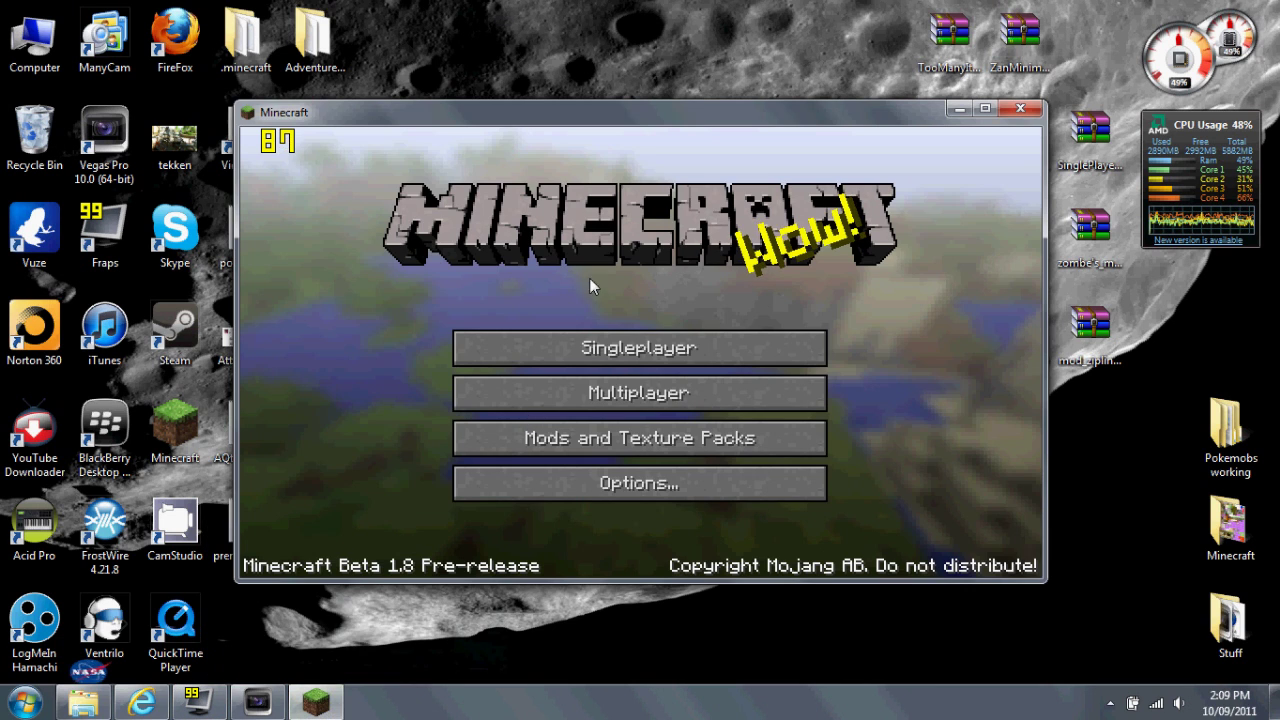
- Load the BLAh world from the Singleplayer world list
{"action": "left_click", "coordinate": [600, 347]}
{"action": "left_click", "coordinate": [598, 310]}
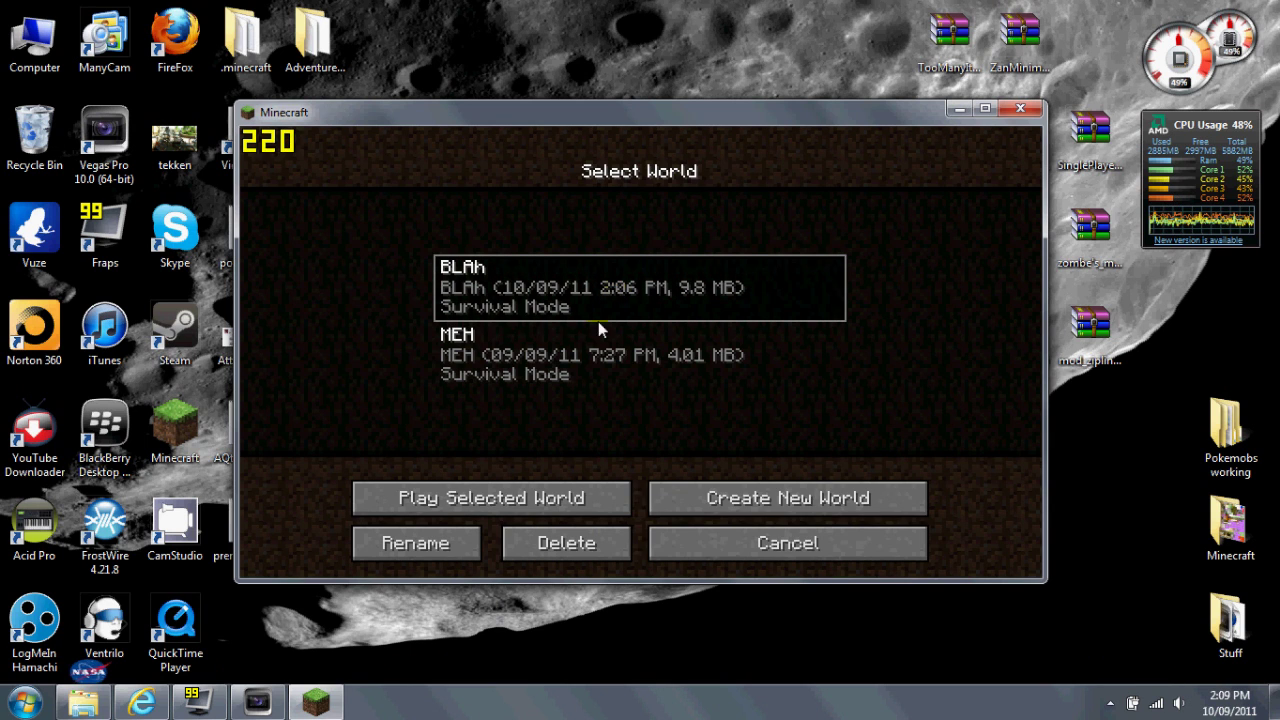
{"action": "left_click", "coordinate": [588, 500]}
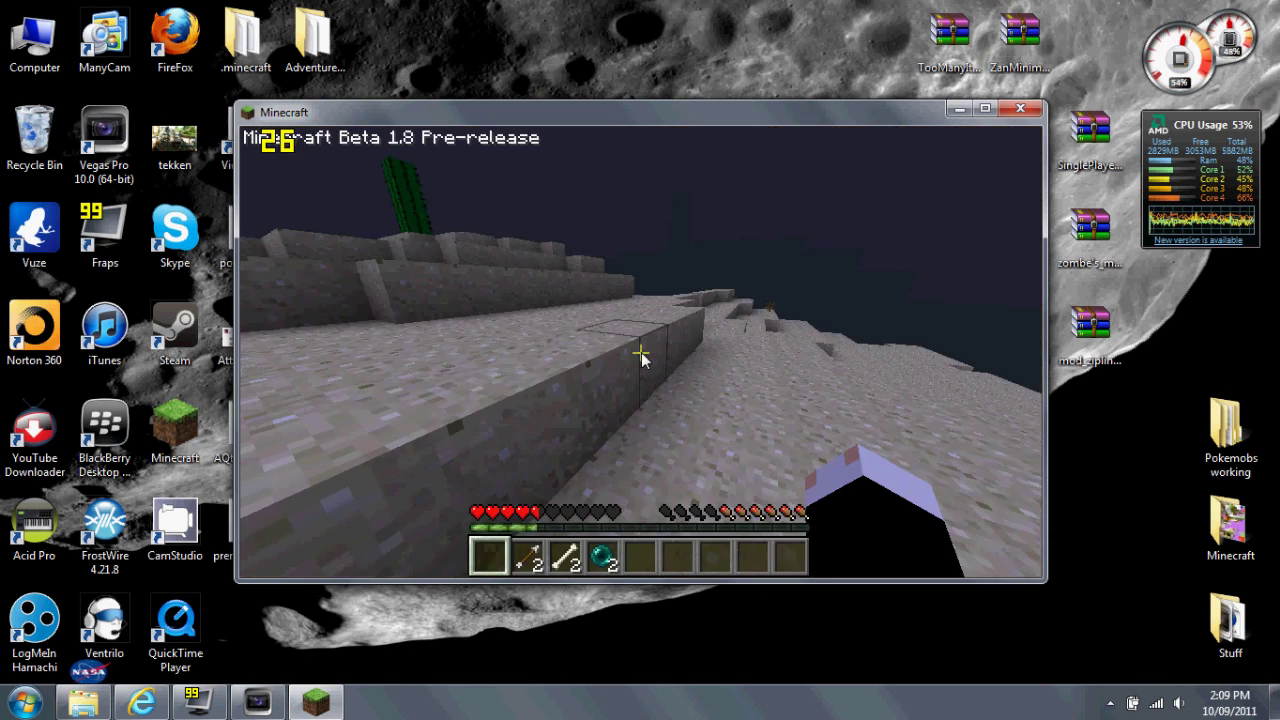
- Walk forward across the sand, break a stone block and place one back
{"action": "key", "text": "w"}
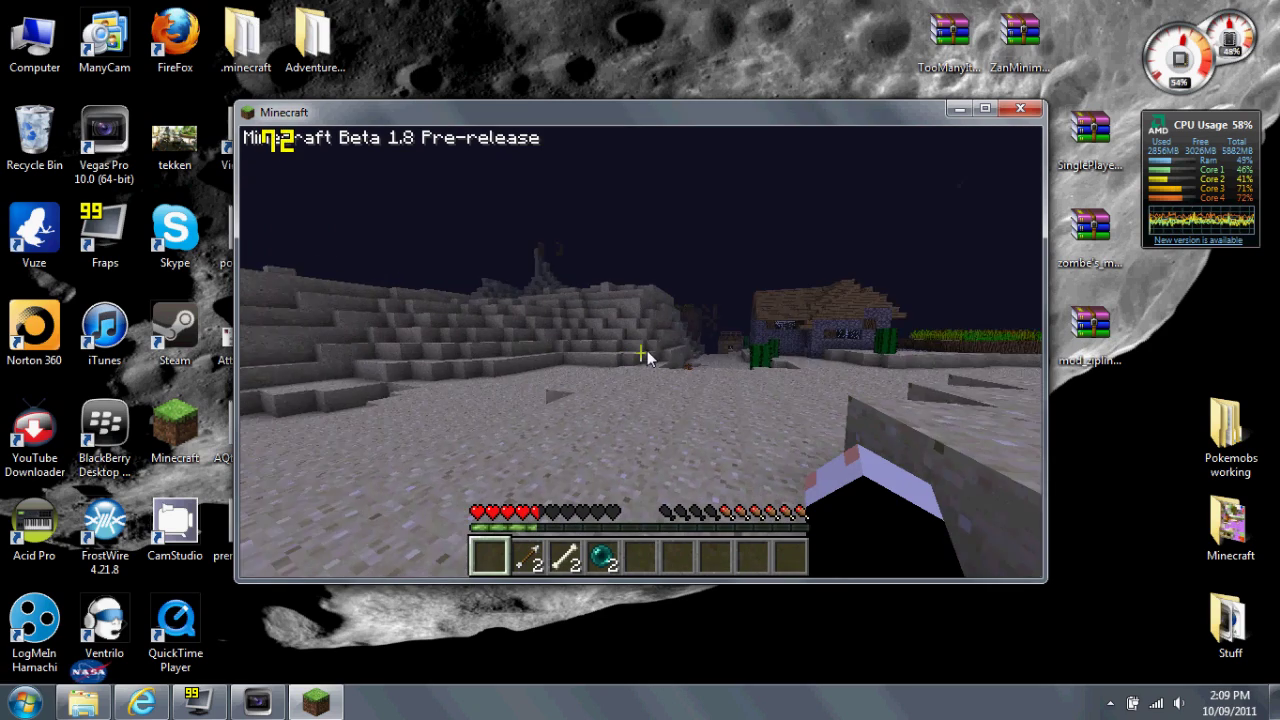
{"action": "key", "text": "w"}
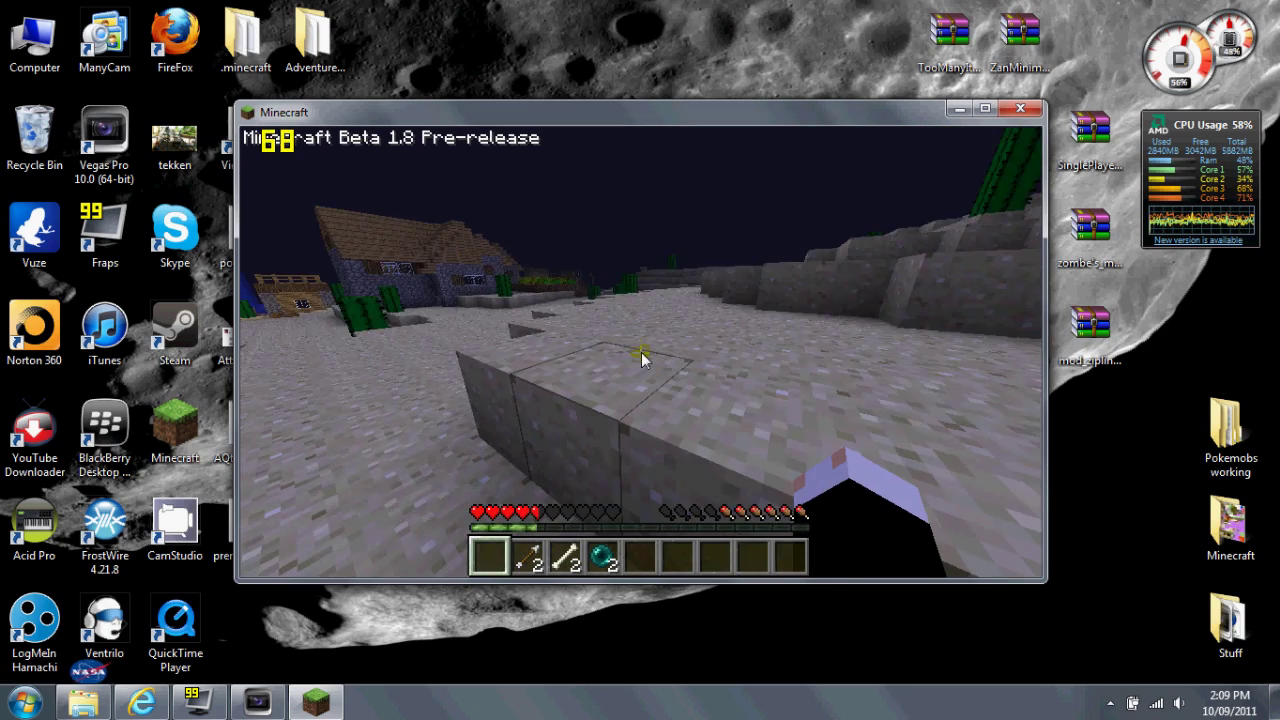
{"action": "key", "text": "w"}
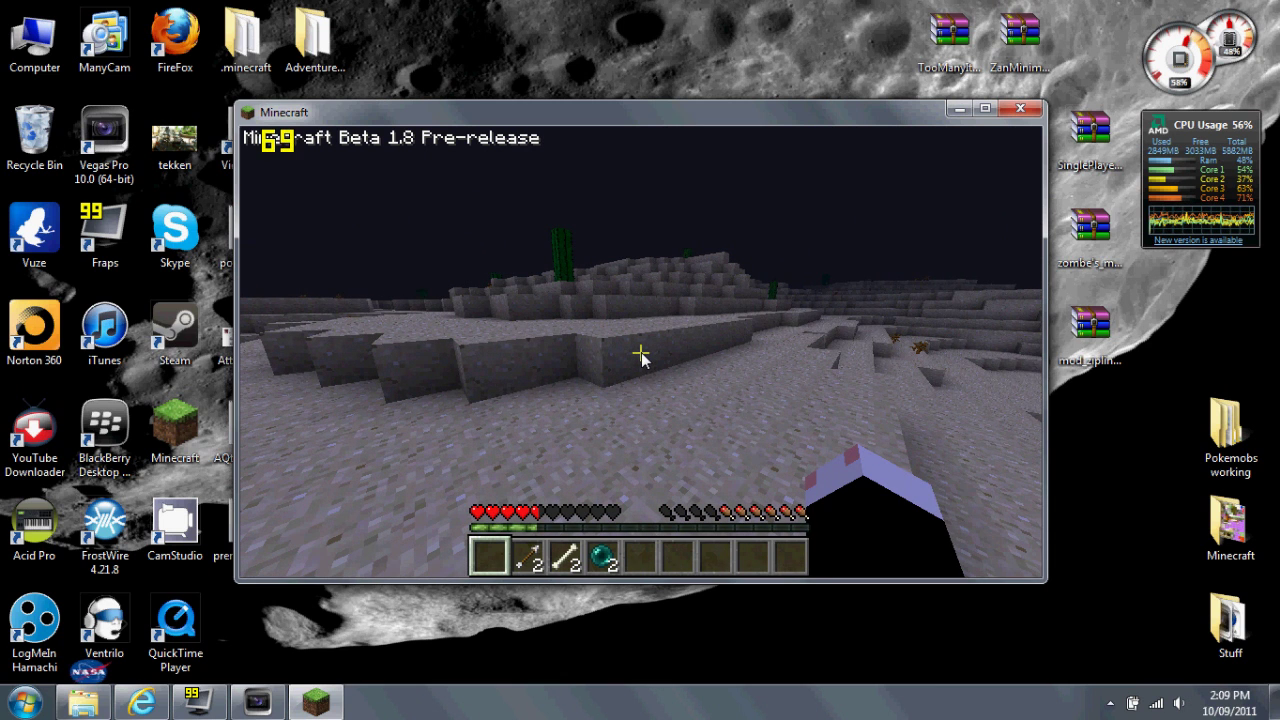
{"action": "mouse_move", "coordinate": [641, 356]}
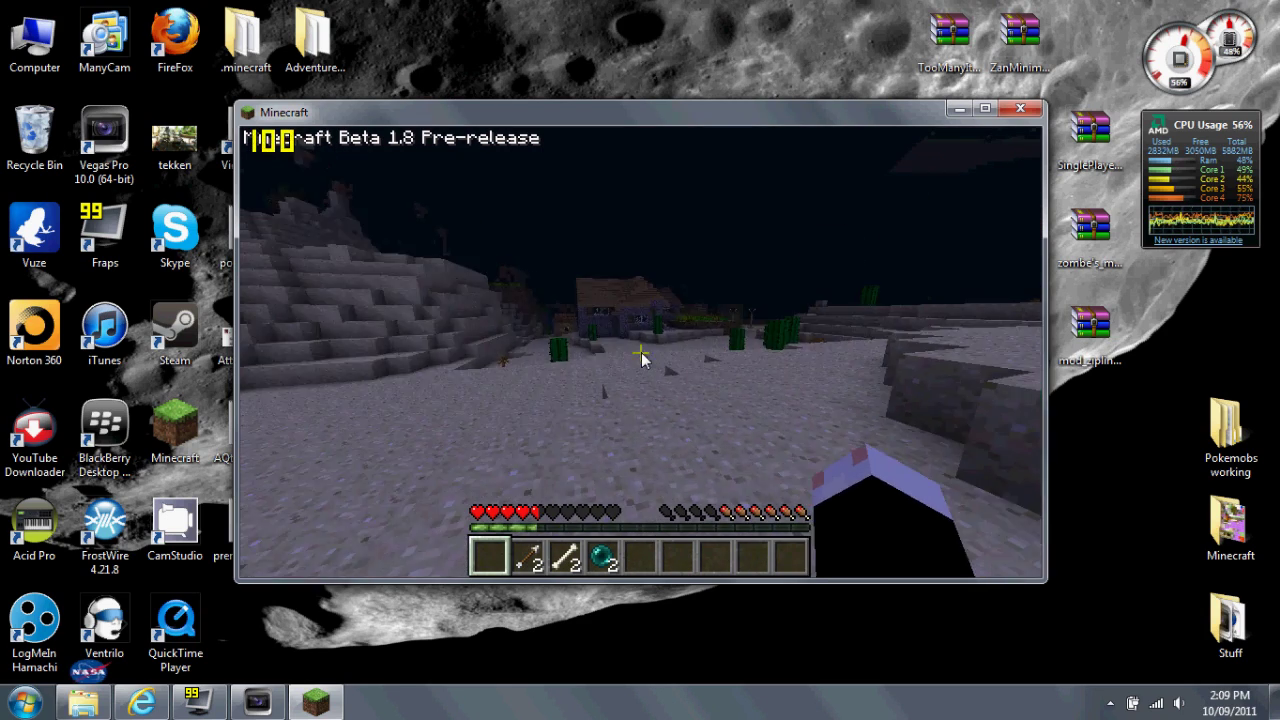
{"action": "key", "text": "w"}
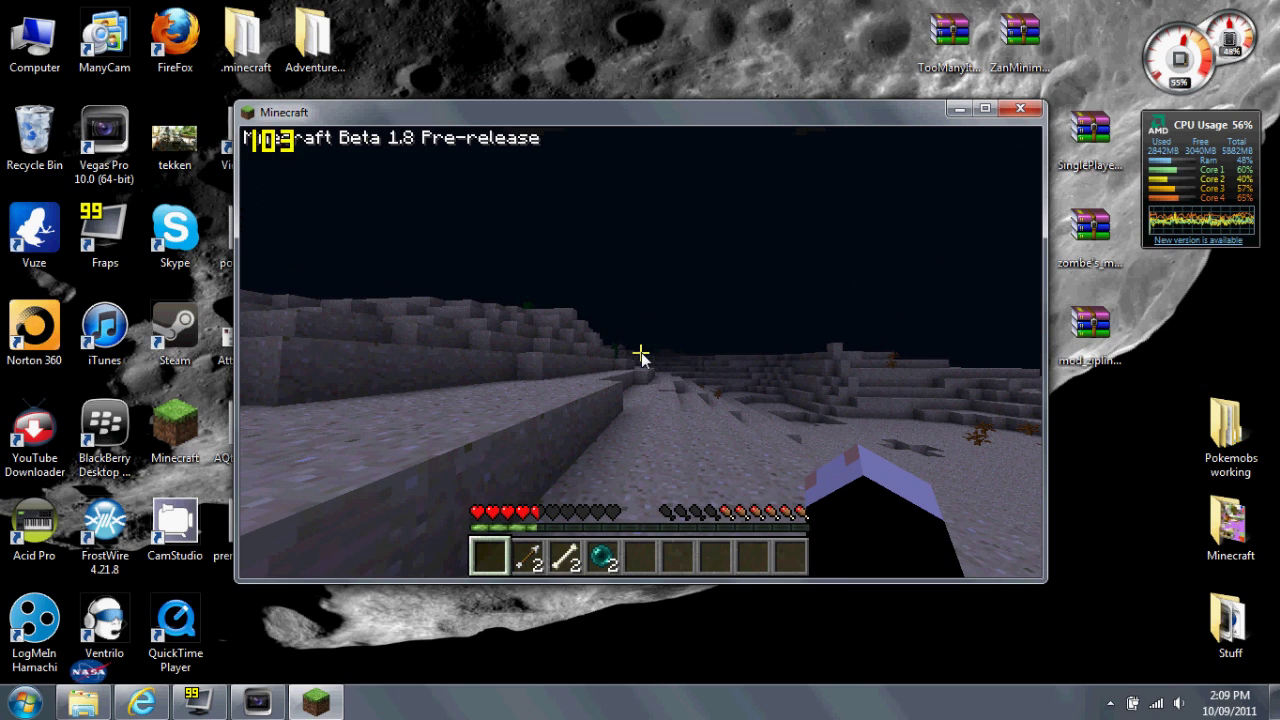
{"action": "key", "text": "w"}
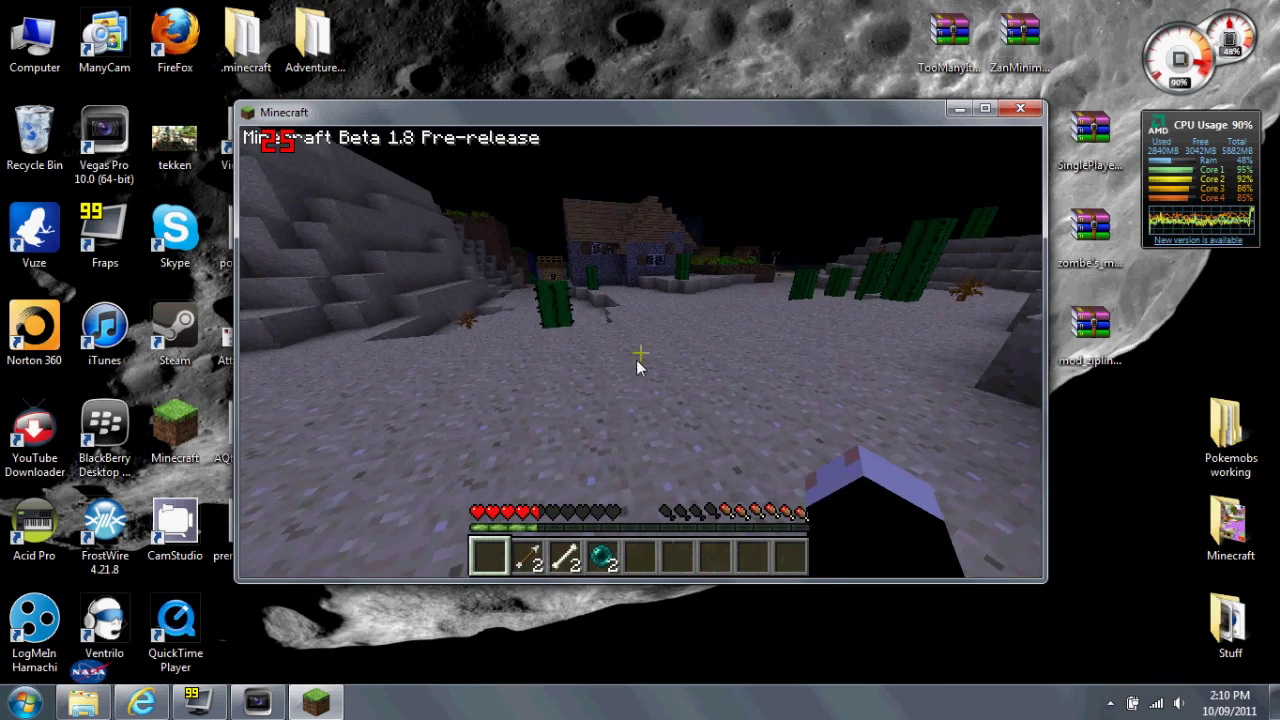
{"action": "left_click_drag", "start_coordinate": [641, 357], "coordinate": [641, 357]}
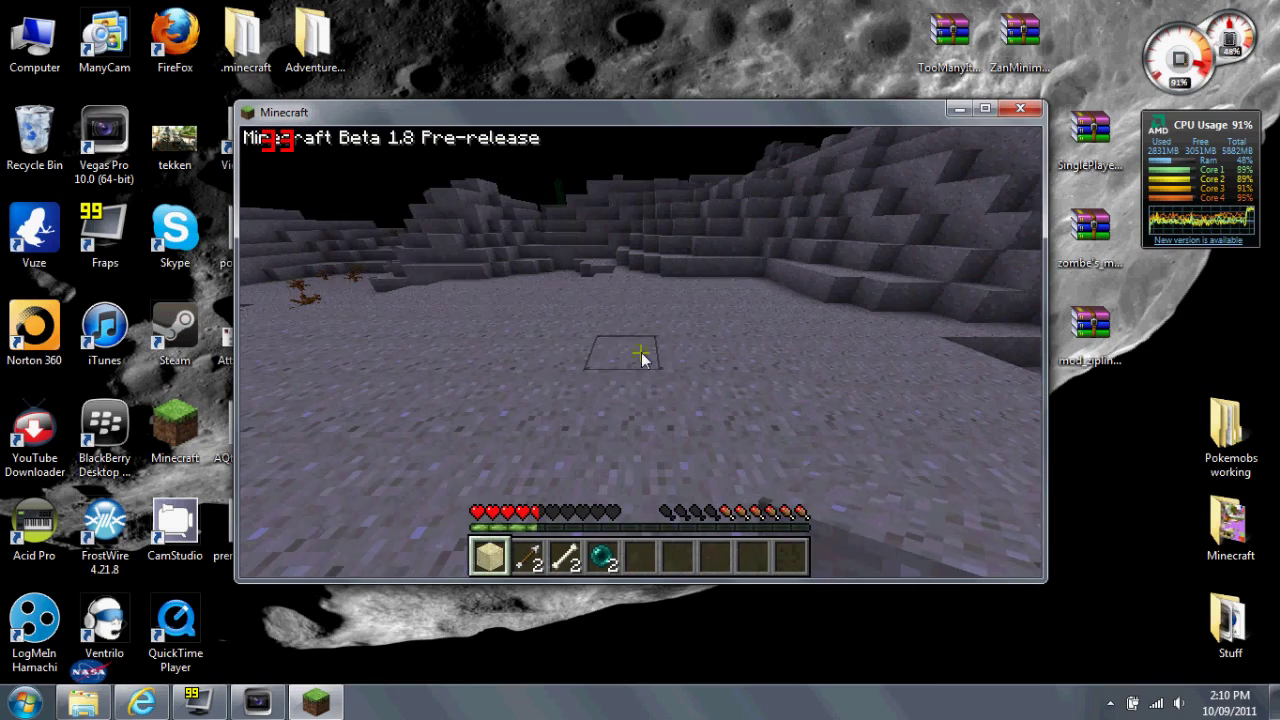
{"action": "right_click", "coordinate": [641, 357]}
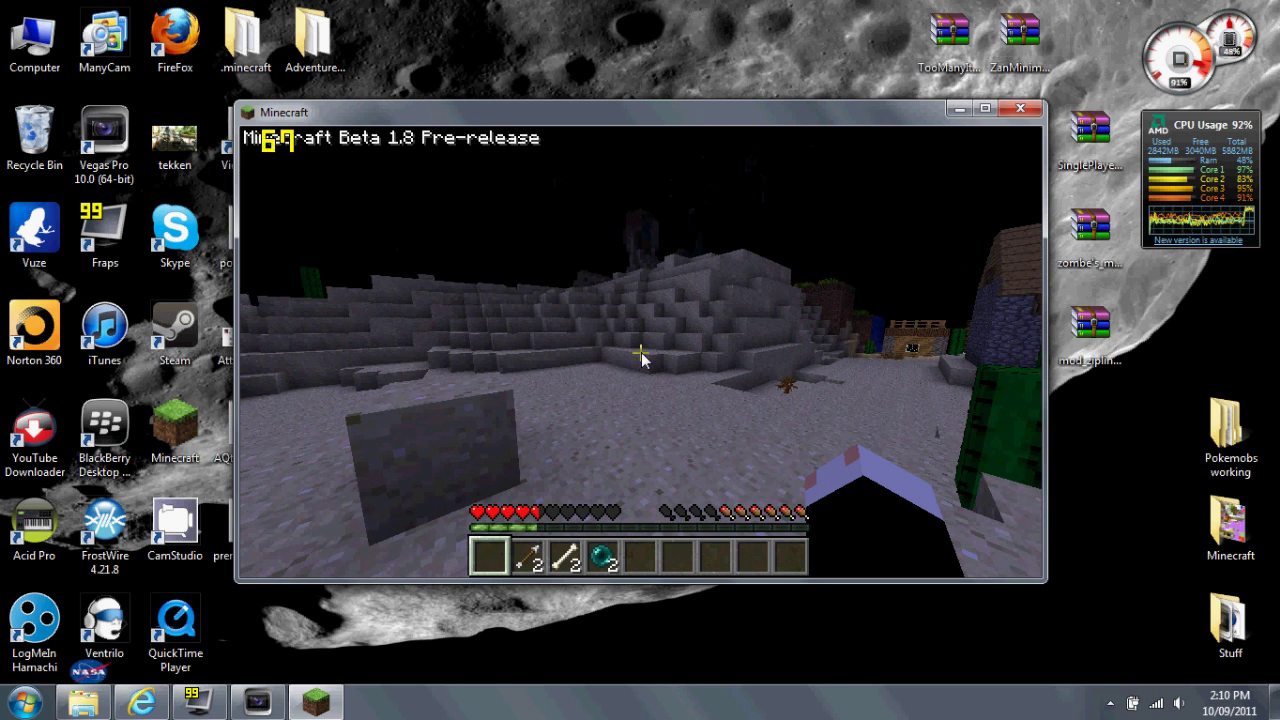
- Open the inventory, then save and quit to the main menu
{"action": "key", "text": "e"}
{"action": "key", "text": "e"}
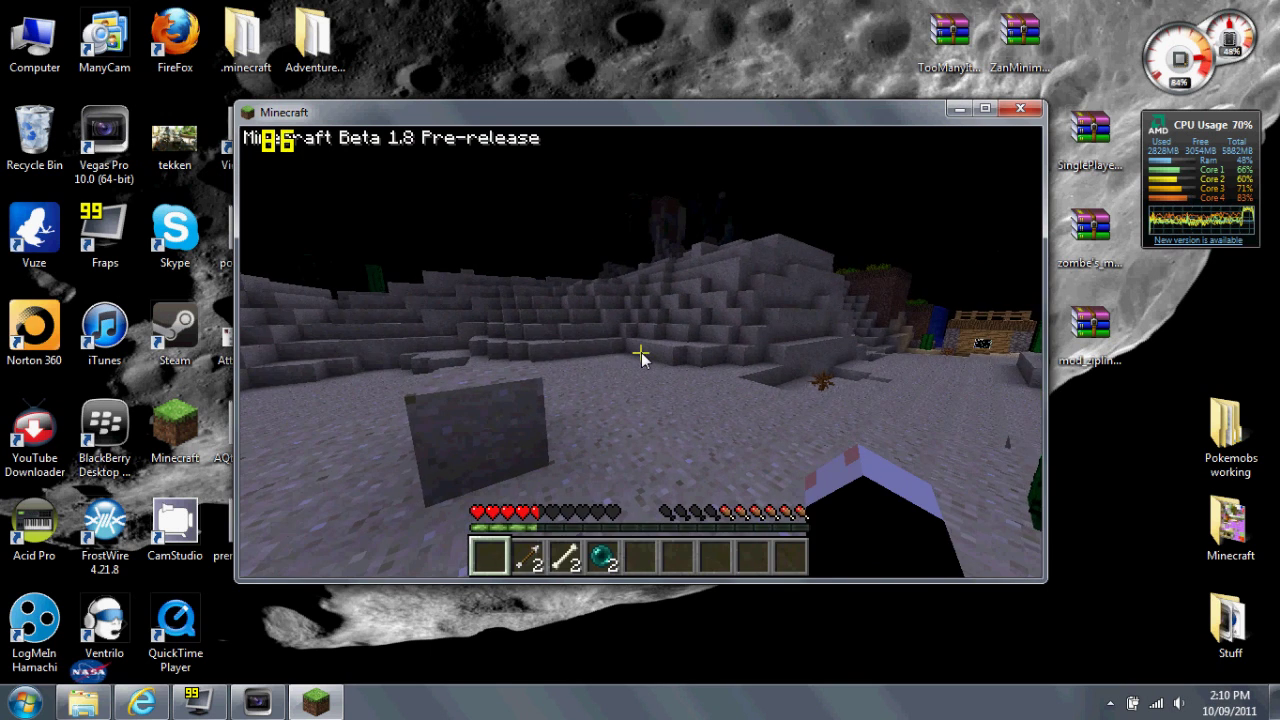
{"action": "key", "text": "Escape"}
{"action": "left_click", "coordinate": [673, 452]}
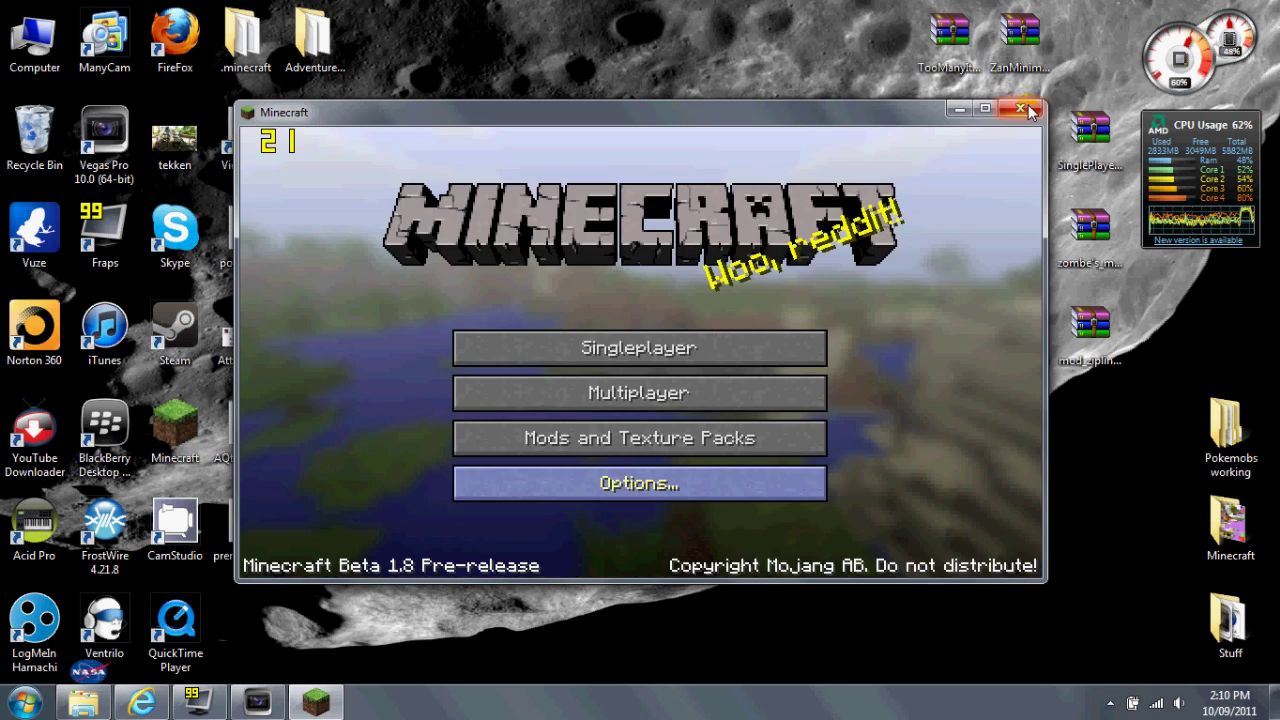
- Close Minecraft and start a new Vegas Pro project from the File menu
{"action": "left_click", "coordinate": [1020, 108]}
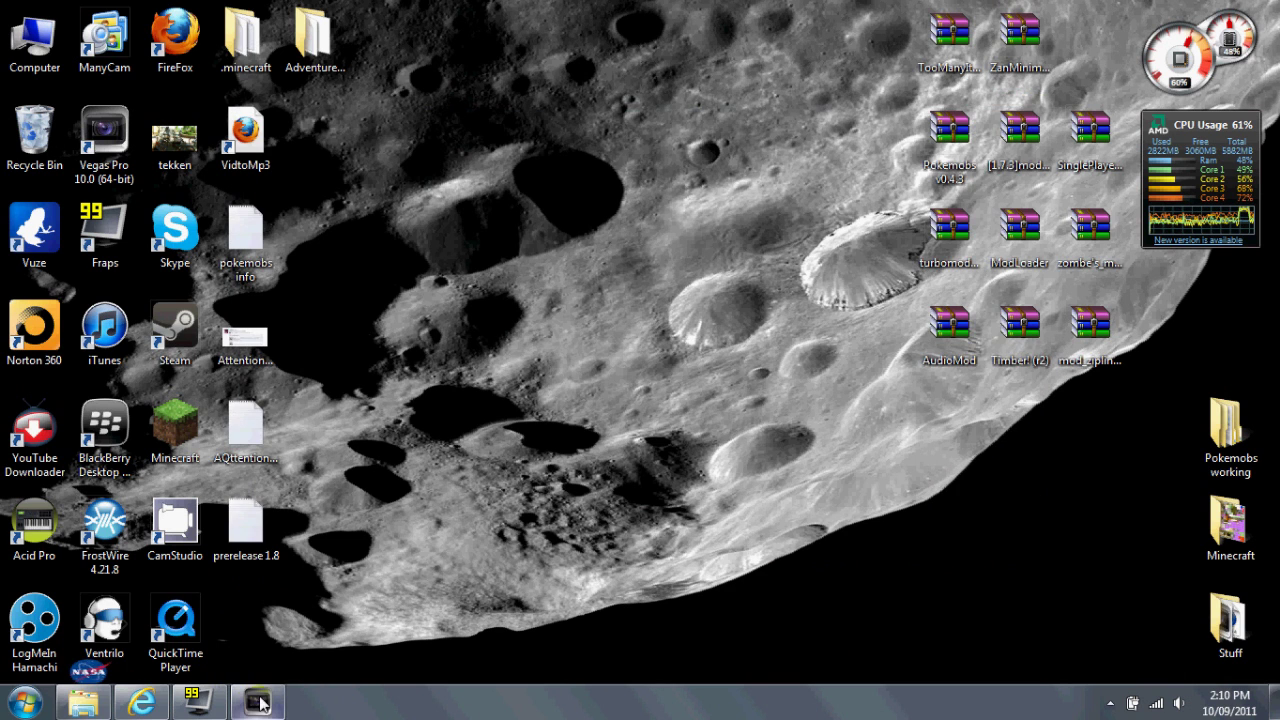
{"action": "left_click", "coordinate": [258, 703]}
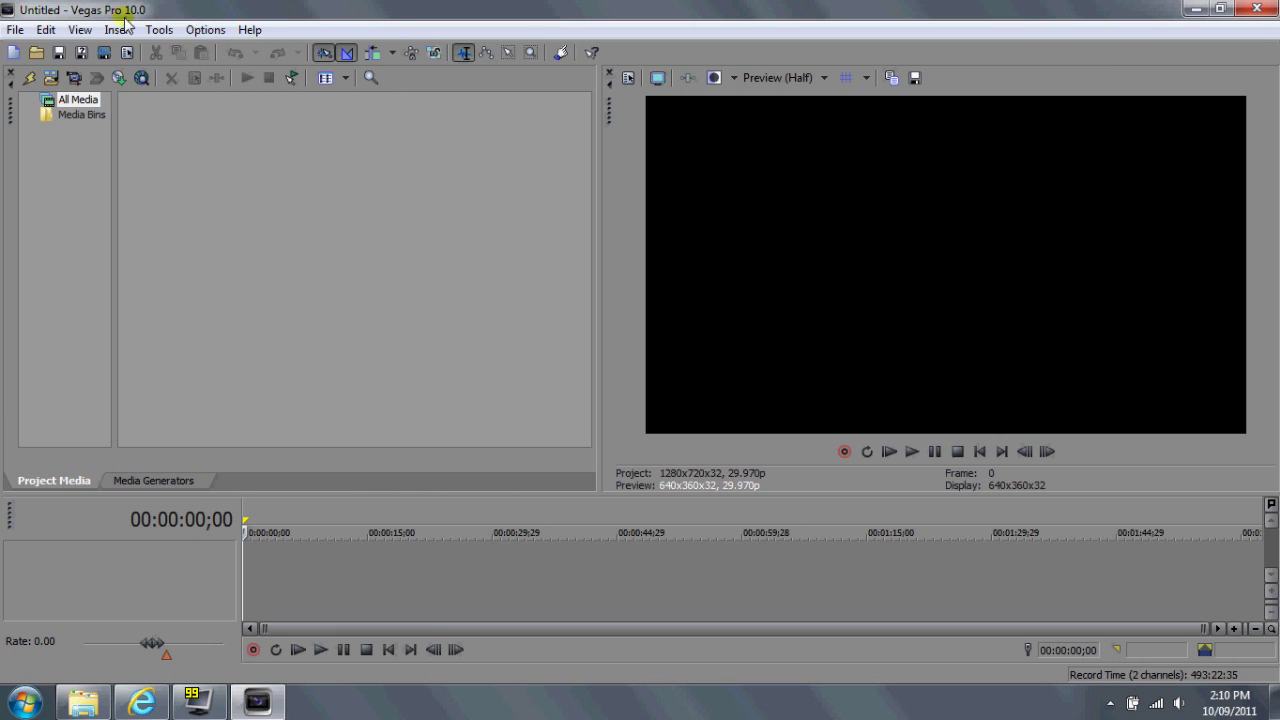
{"action": "left_click", "coordinate": [15, 29]}
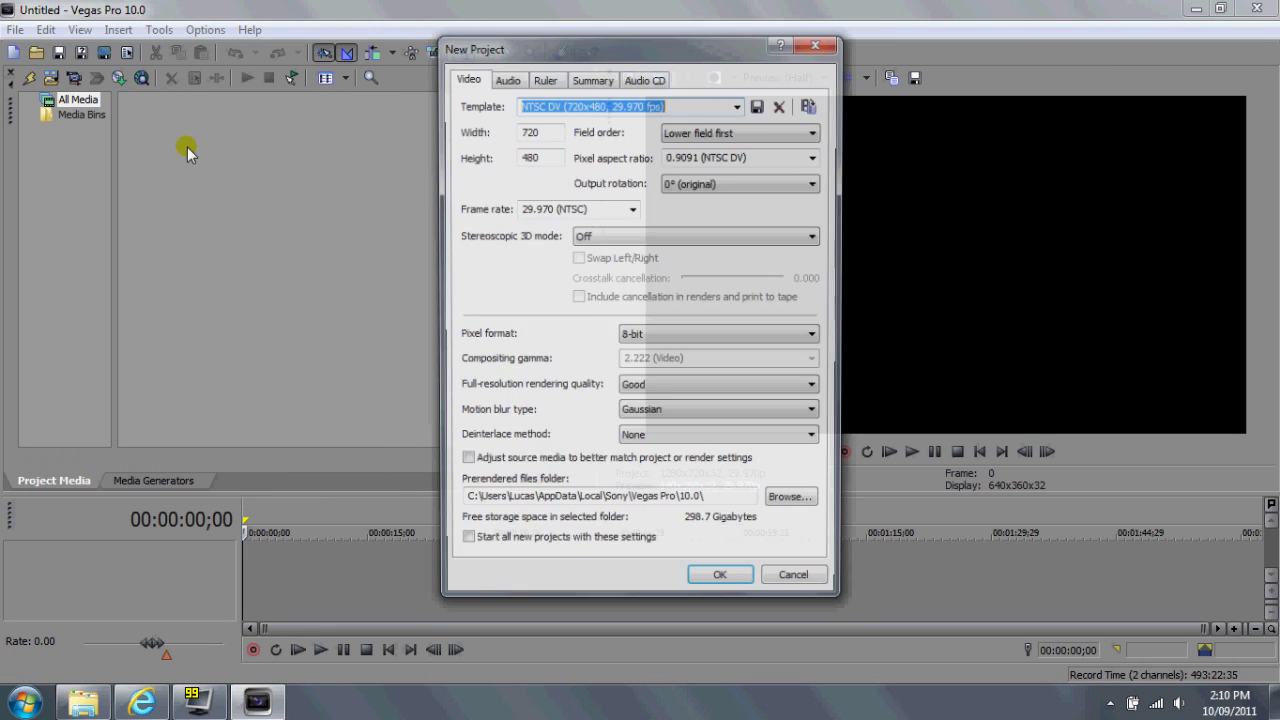
- Choose the HDV 720-30p template, confirming 1280x720 width/height and 29.970 fps
{"action": "left_click", "coordinate": [738, 104]}
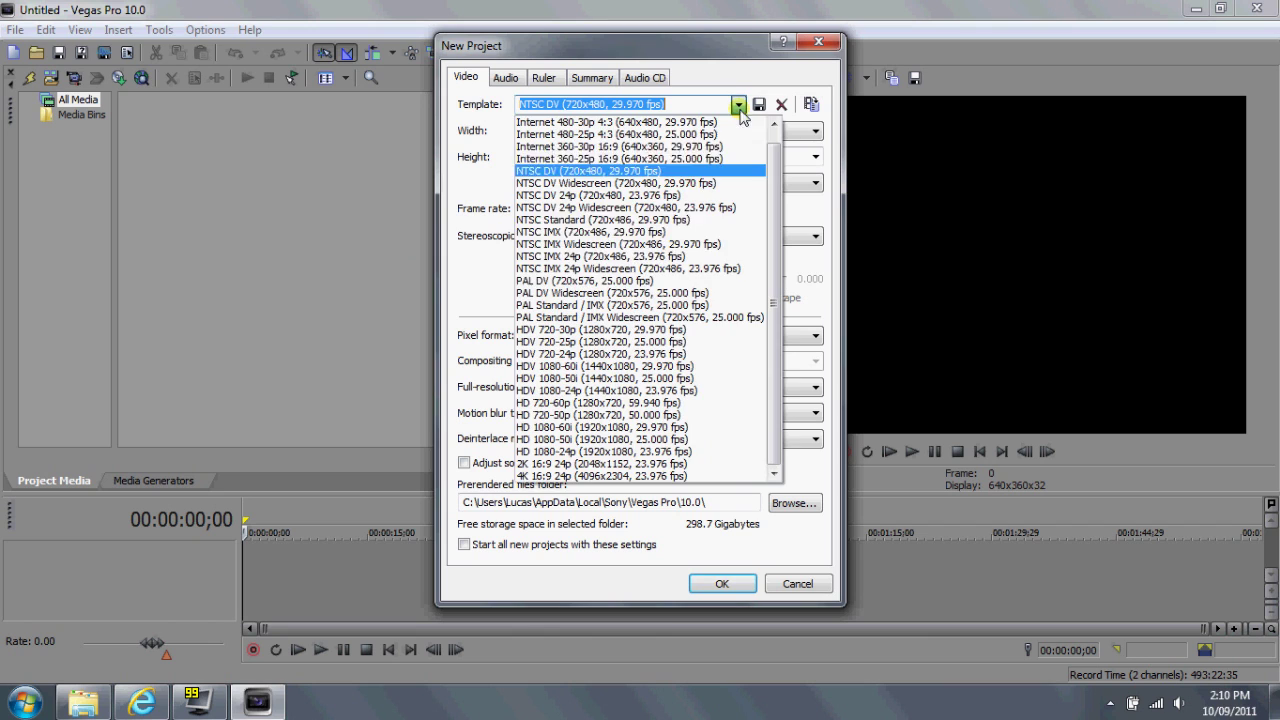
{"action": "left_click", "coordinate": [640, 338]}
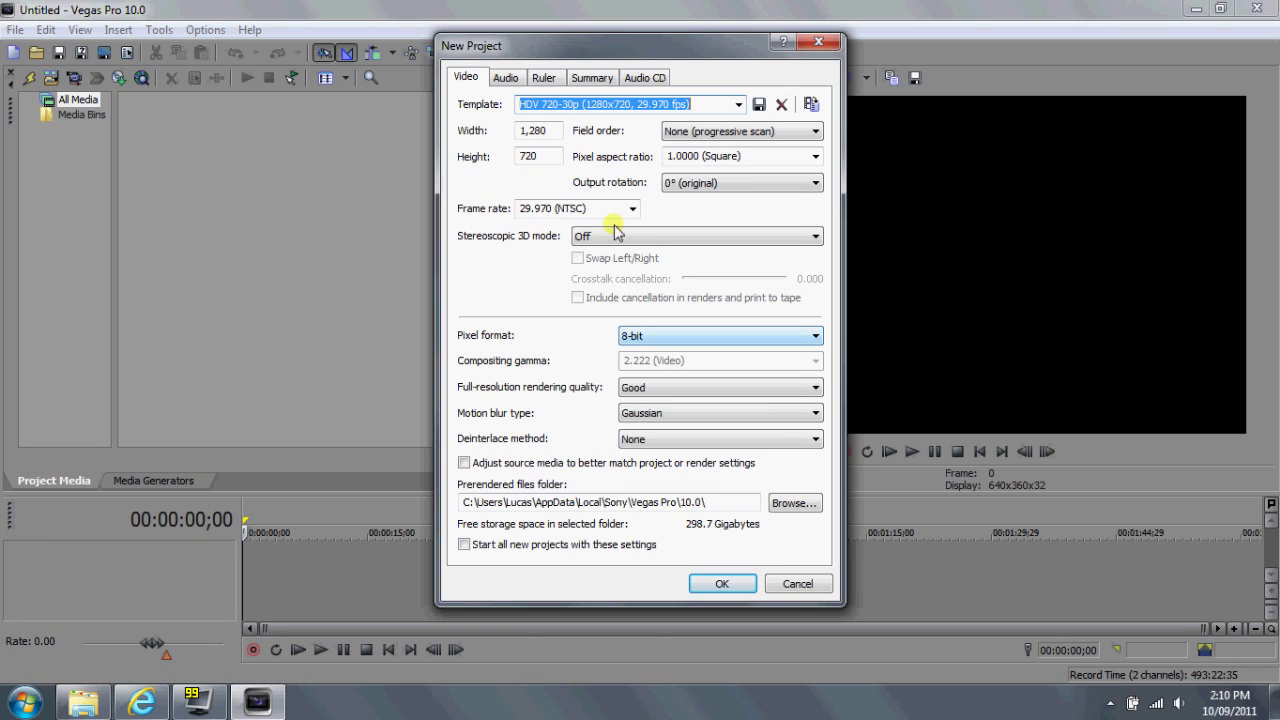
{"action": "left_click", "coordinate": [548, 136]}
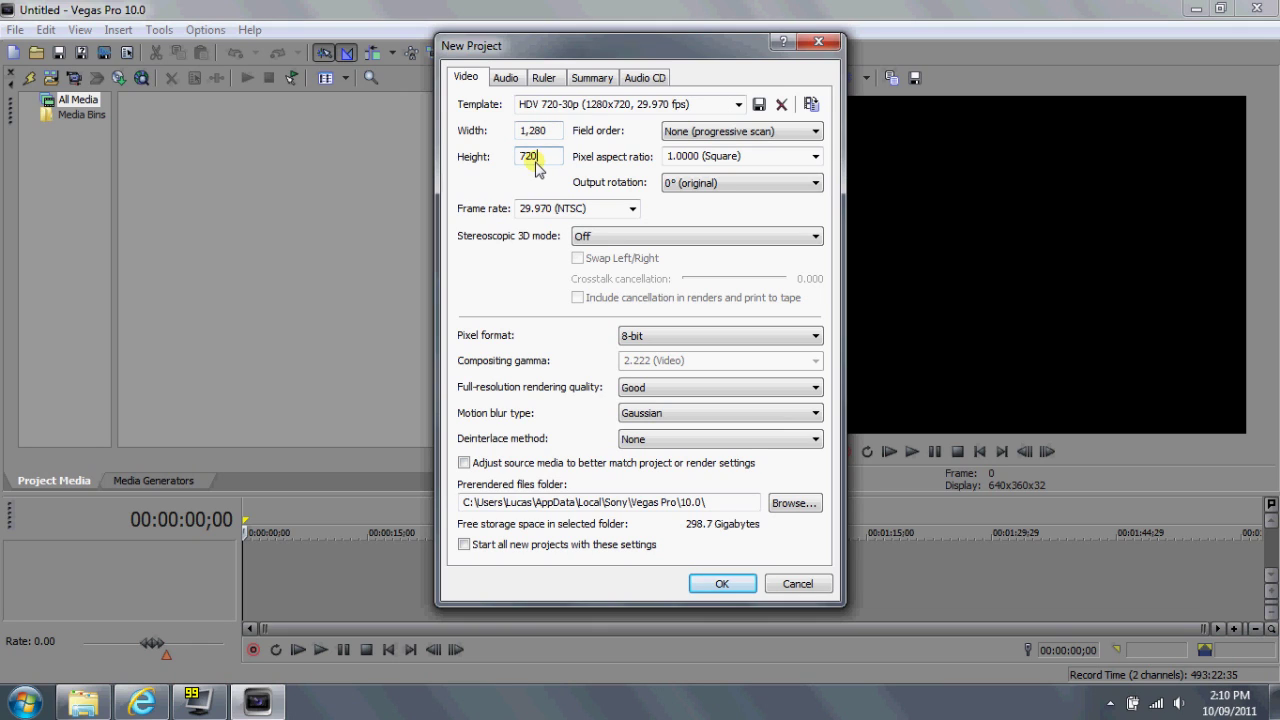
{"action": "left_click", "coordinate": [538, 163]}
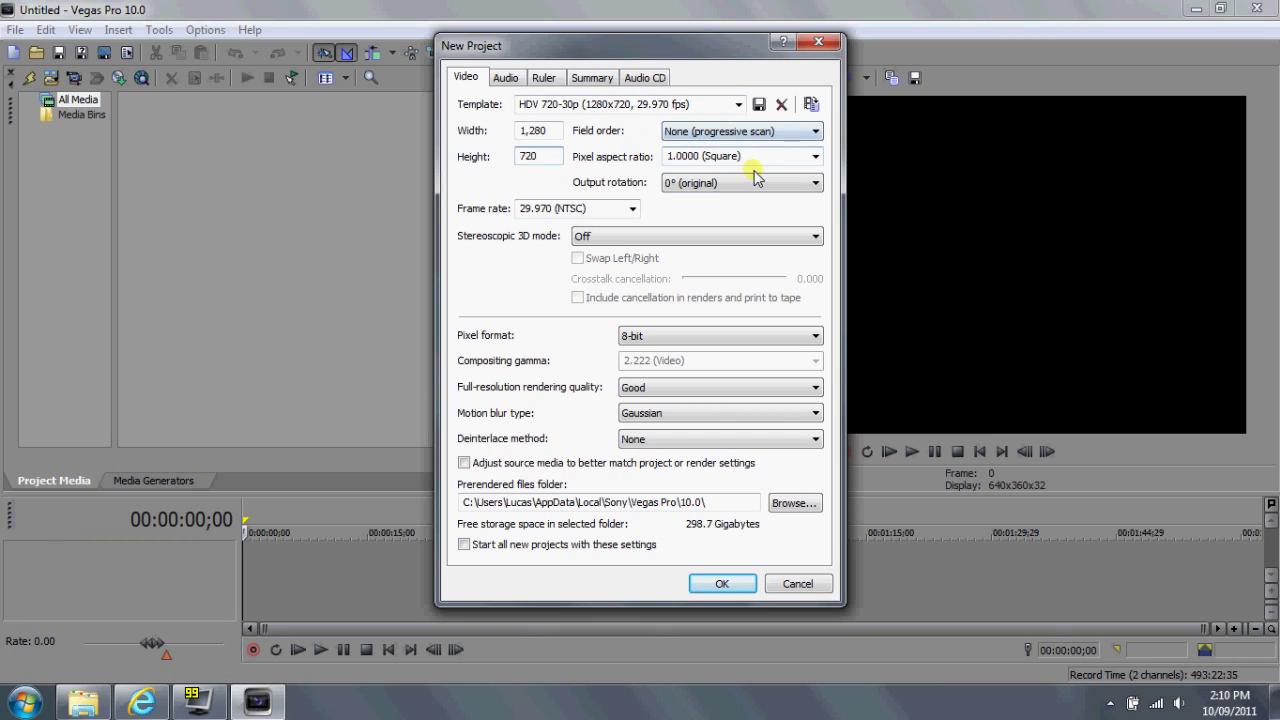
{"action": "left_click", "coordinate": [634, 208]}
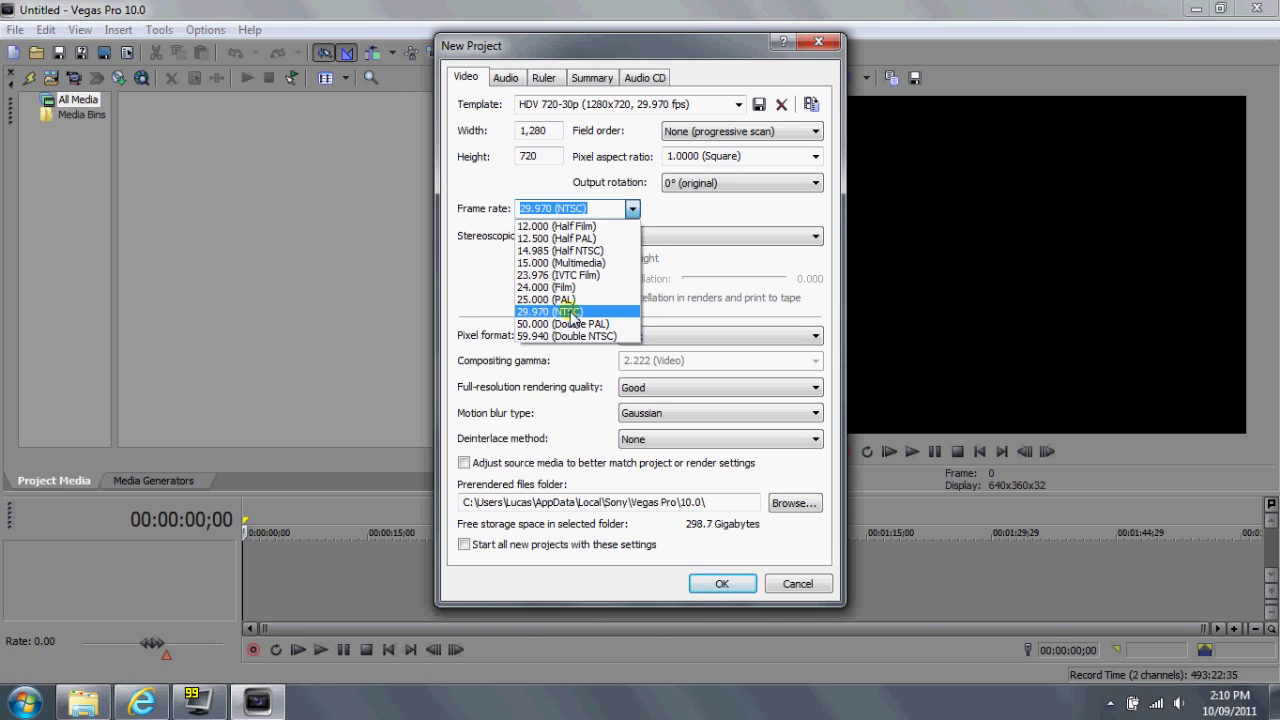
{"action": "left_click", "coordinate": [595, 183]}
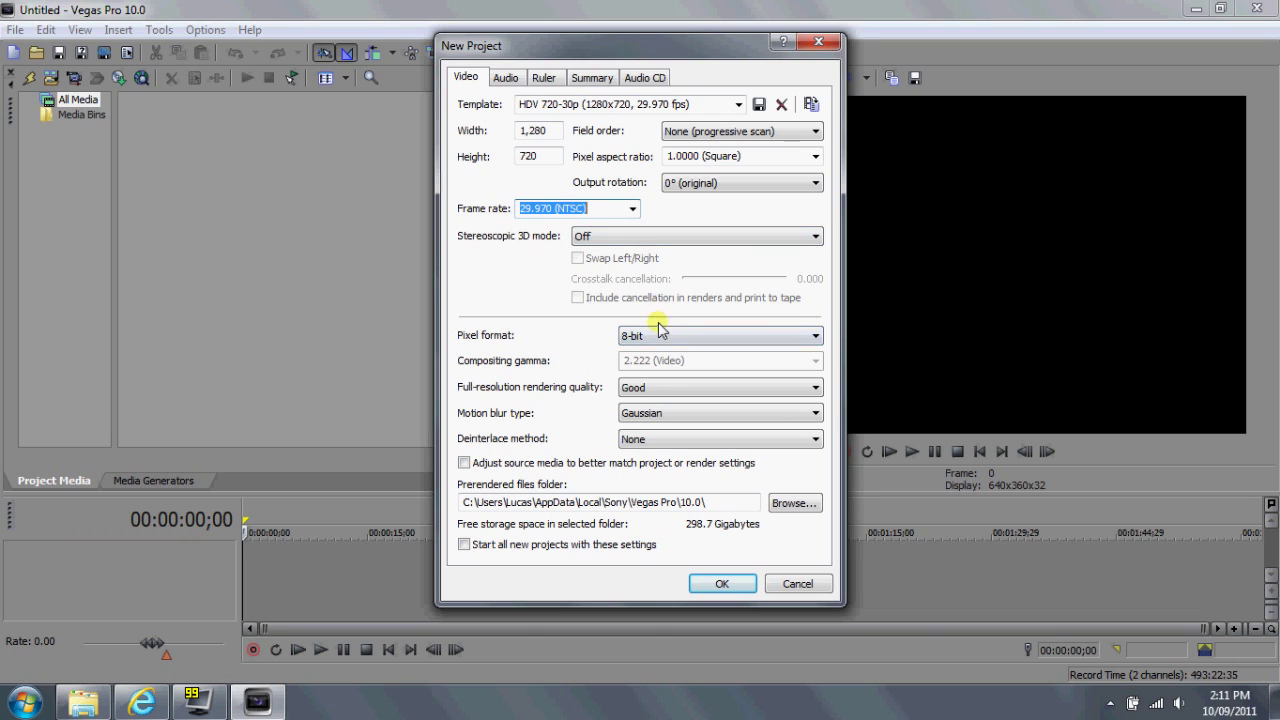
- Set rendering quality to Best, keep Gaussian motion blur, and confirm the new project
{"action": "left_click", "coordinate": [632, 388]}
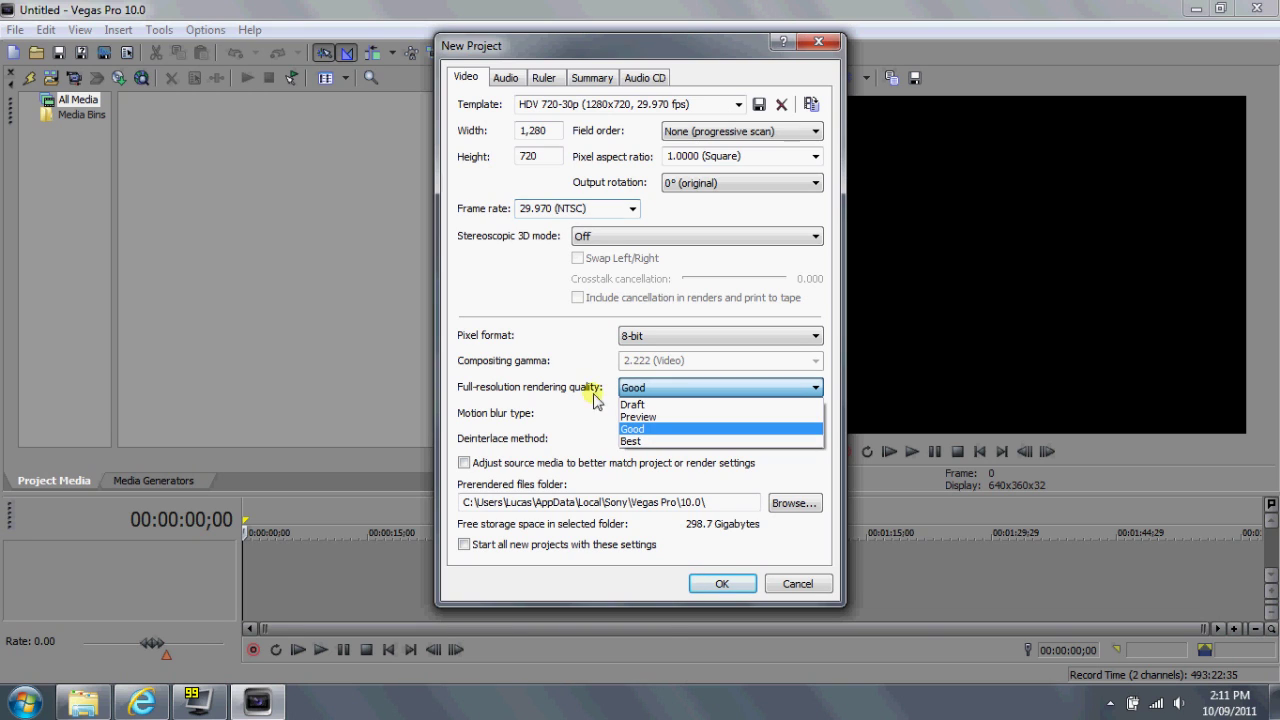
{"action": "left_click", "coordinate": [634, 442]}
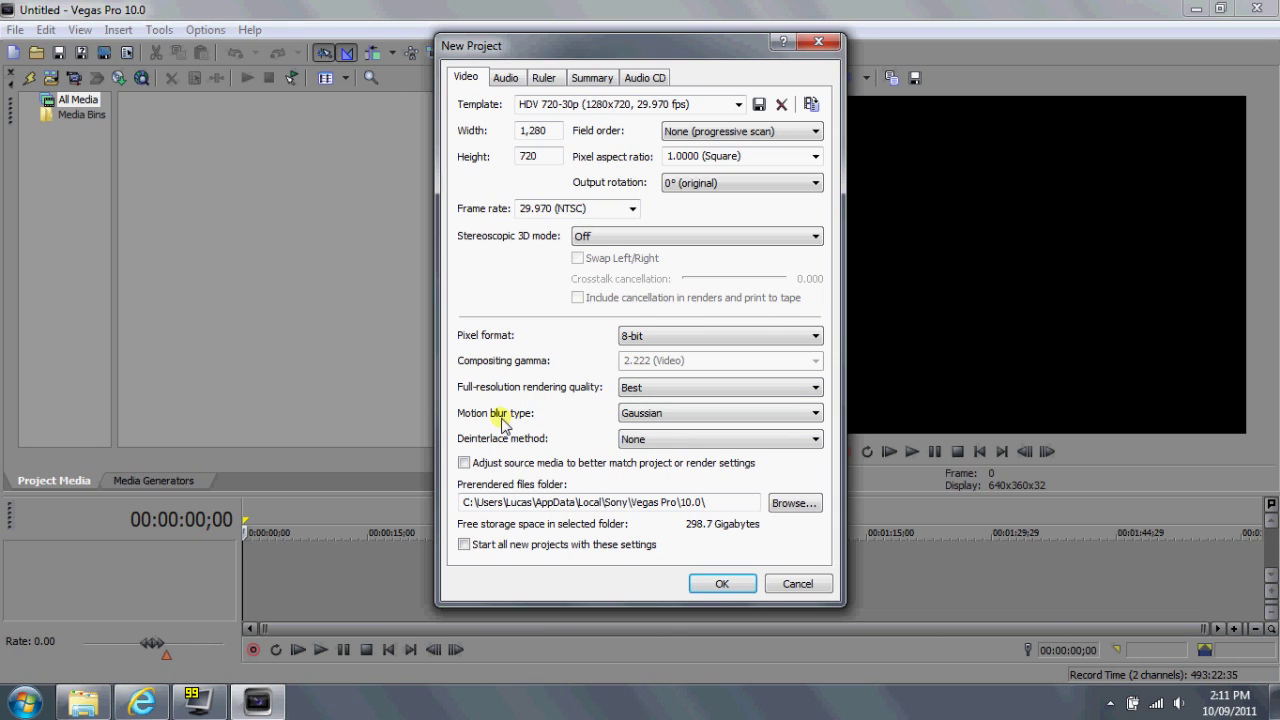
{"action": "left_click", "coordinate": [682, 412]}
{"action": "left_click", "coordinate": [535, 400]}
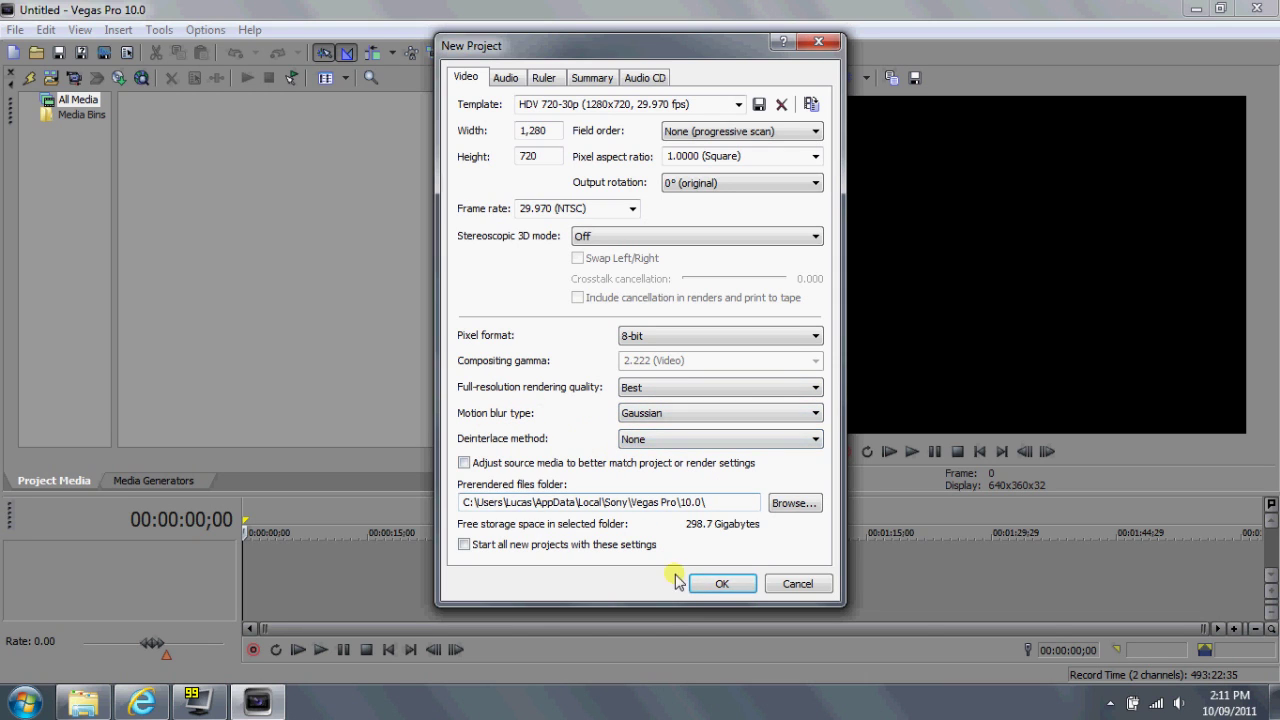
{"action": "left_click", "coordinate": [721, 584]}
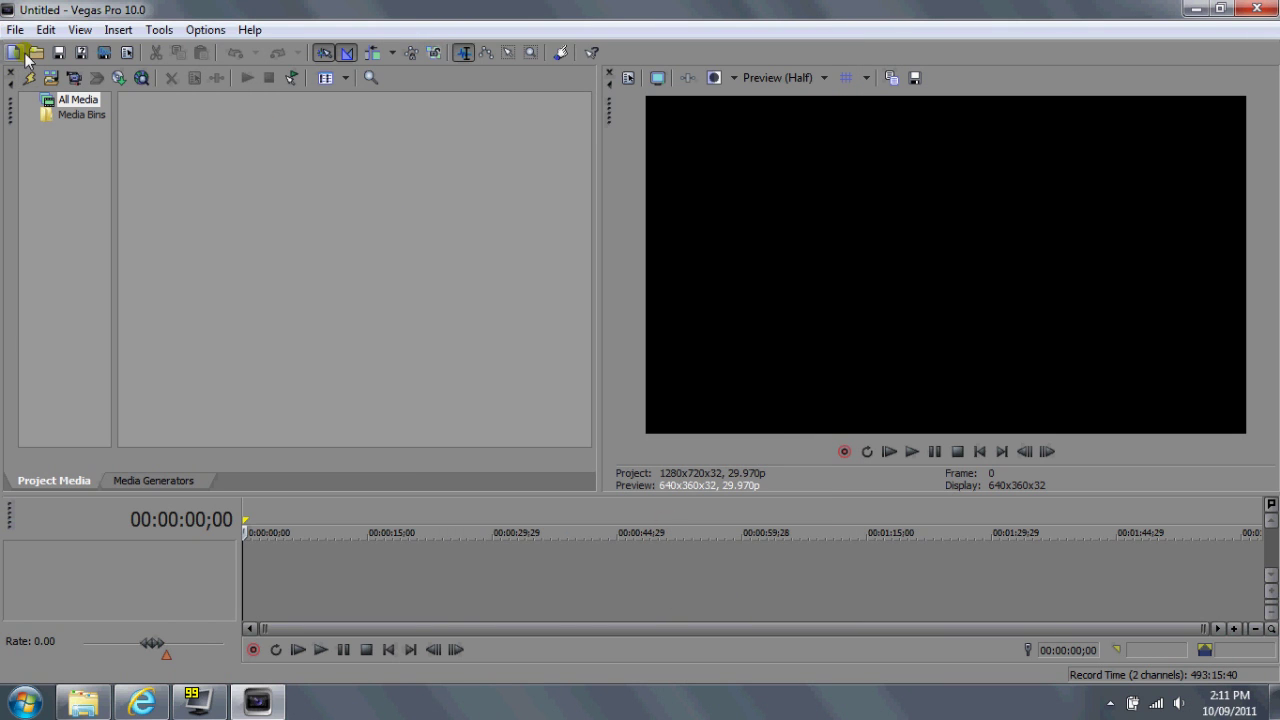
{"action": "left_click", "coordinate": [51, 77]}
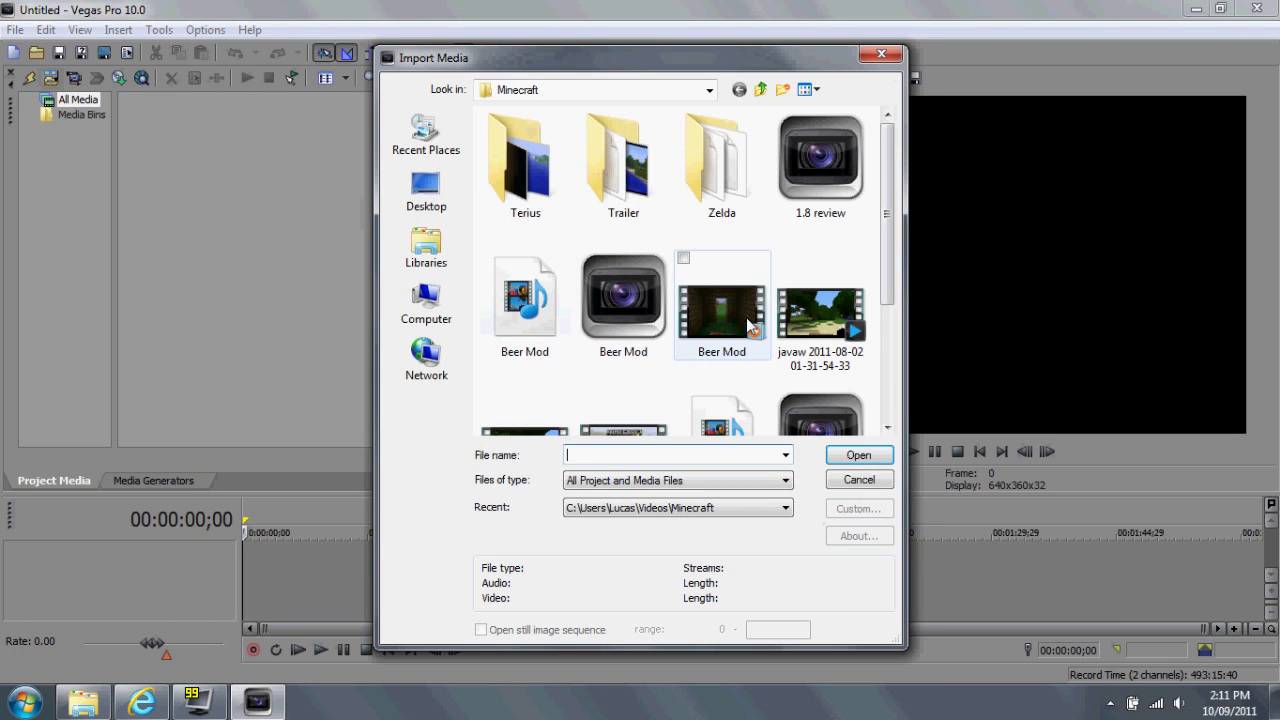
{"action": "scroll", "coordinate": [786, 266], "scroll_direction": "down", "scroll_amount": 1}
{"action": "left_click", "coordinate": [740, 165]}
{"action": "left_click", "coordinate": [760, 89]}
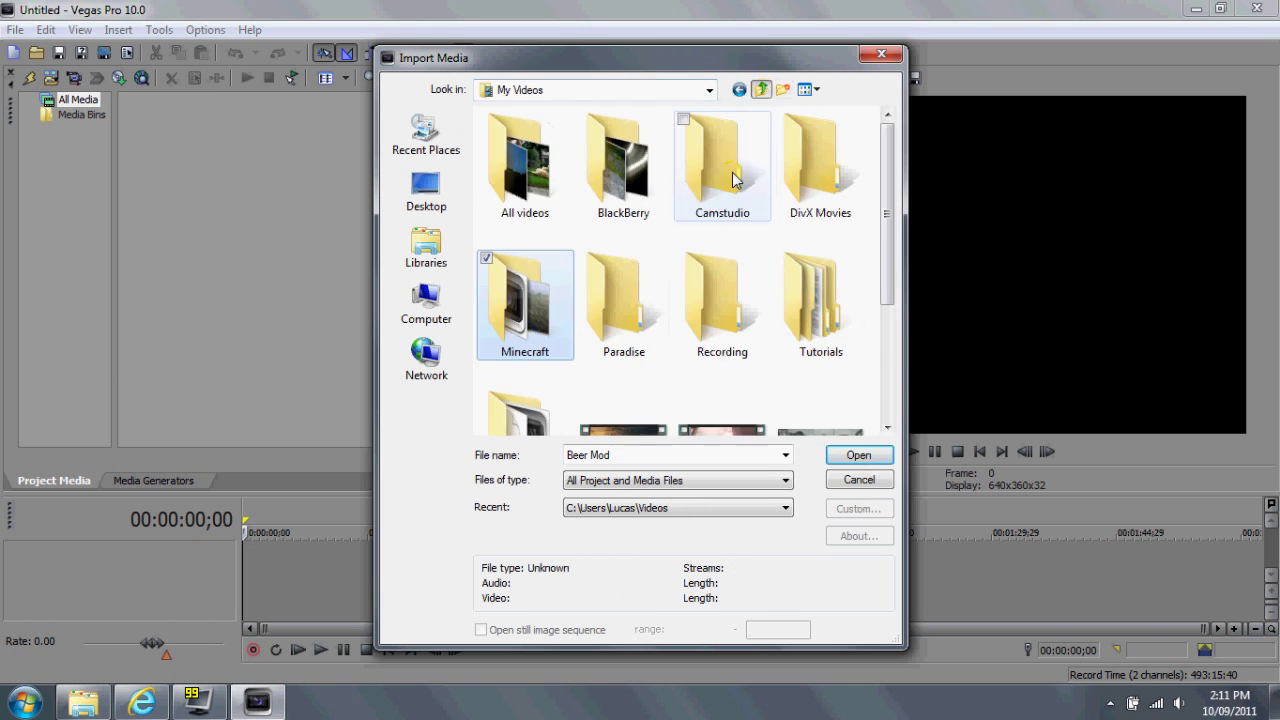
{"action": "double_click", "coordinate": [722, 300]}
{"action": "left_click", "coordinate": [722, 160]}
{"action": "scroll", "coordinate": [780, 220], "scroll_direction": "down", "scroll_amount": 10}
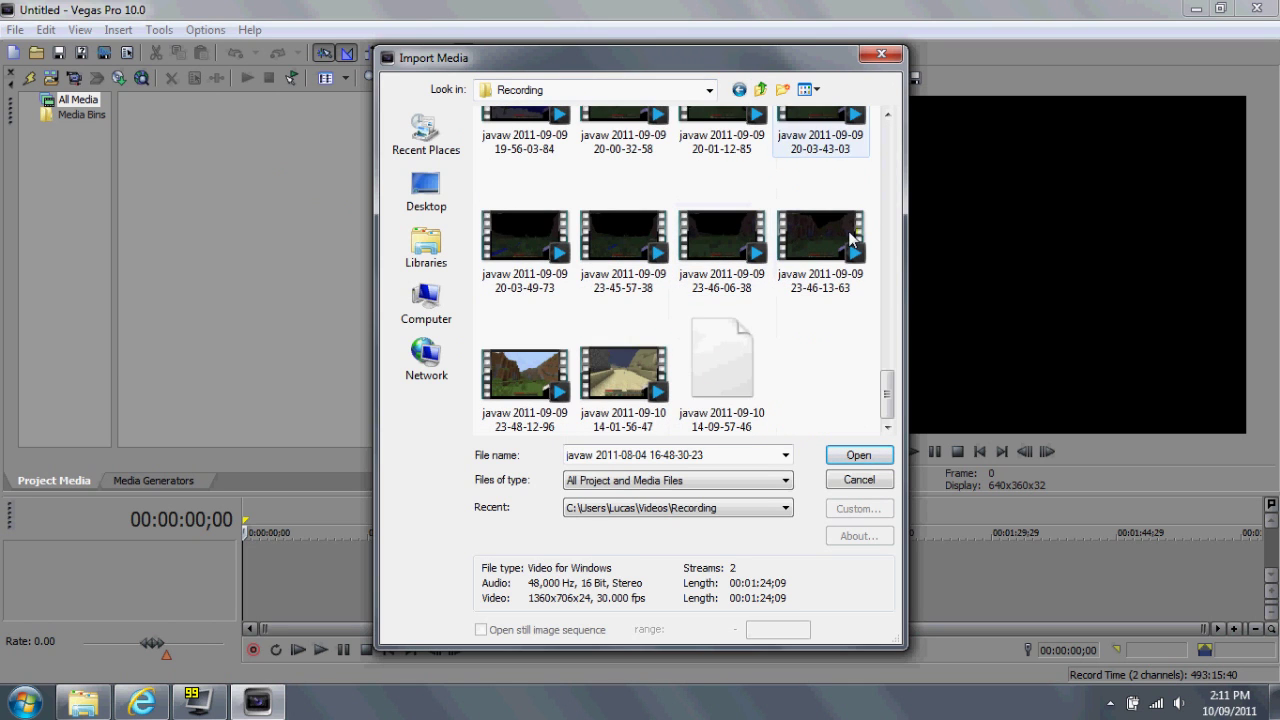
{"action": "double_click", "coordinate": [738, 372]}
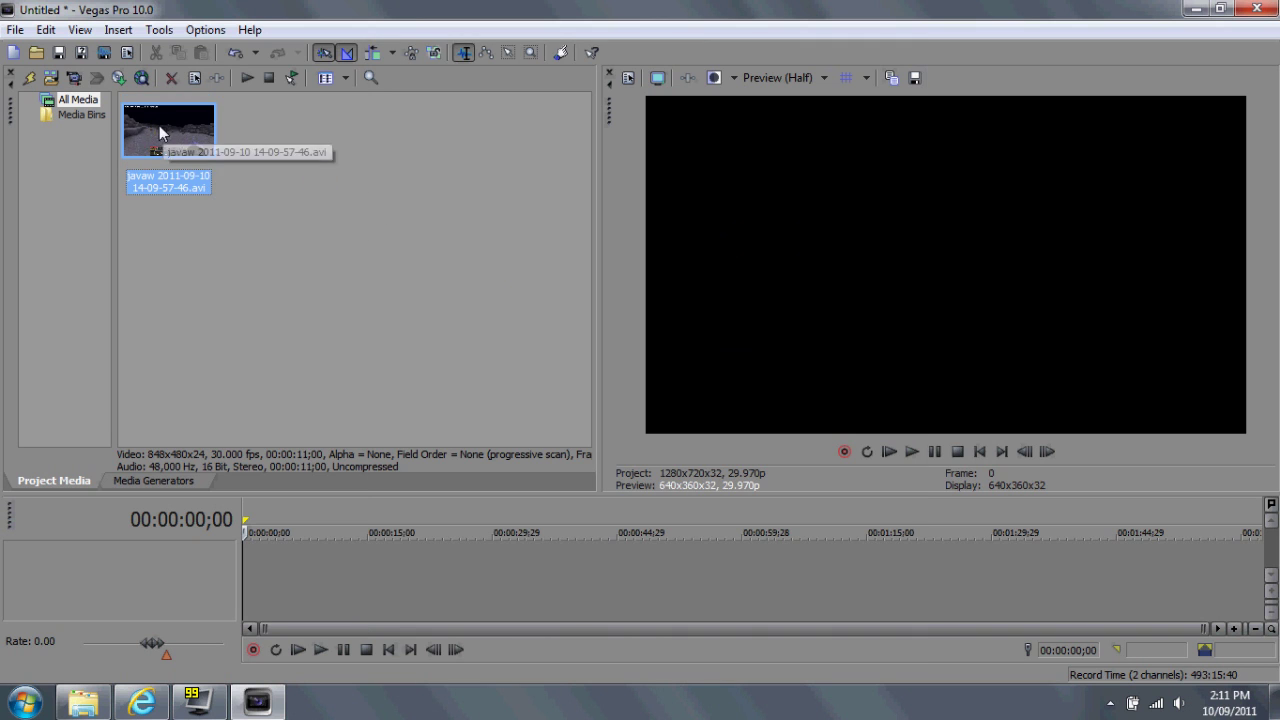
- Place the clip at the timeline start and preview it
{"action": "left_click_drag", "start_coordinate": [159, 125], "coordinate": [256, 569]}
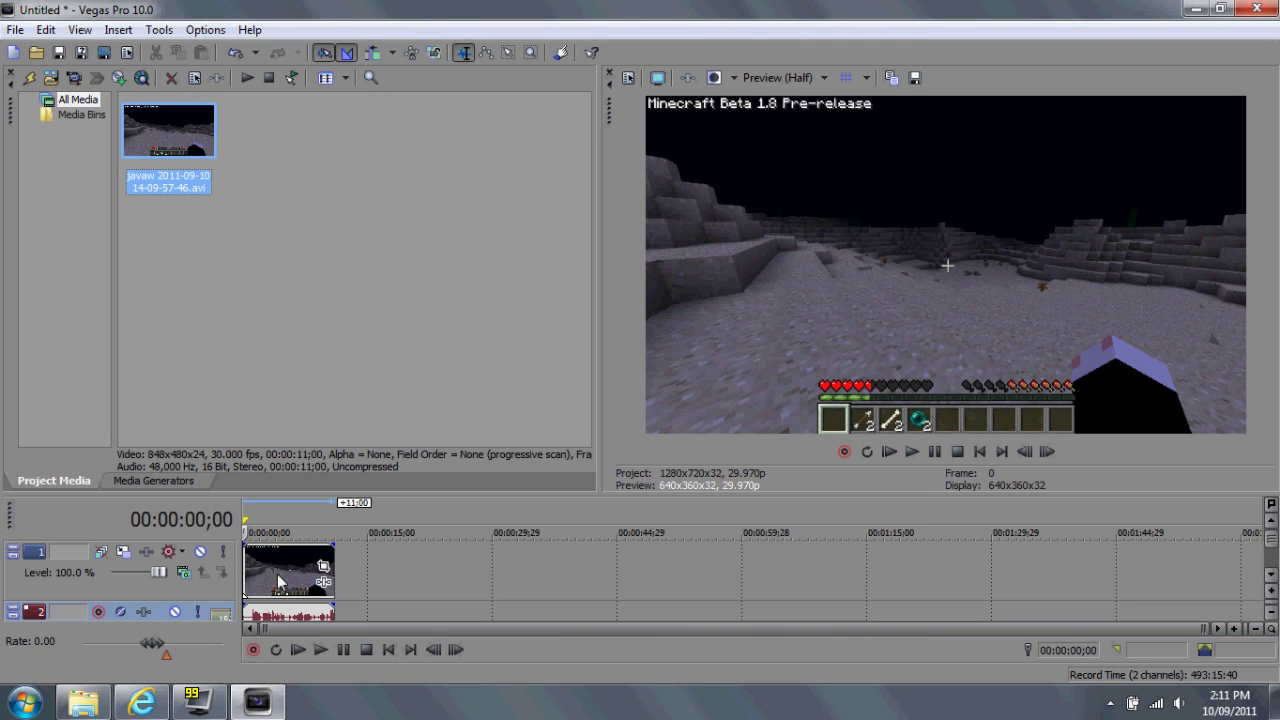
{"action": "left_click", "coordinate": [911, 451]}
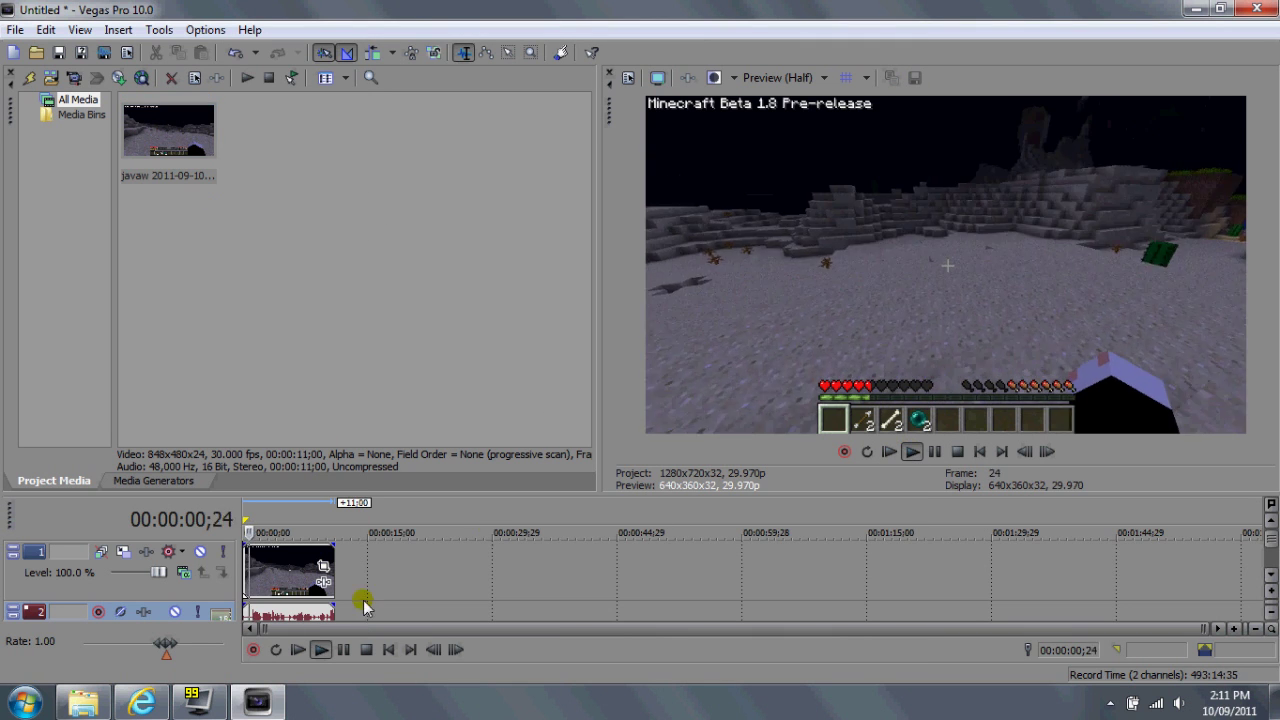
{"action": "left_click", "coordinate": [934, 451]}
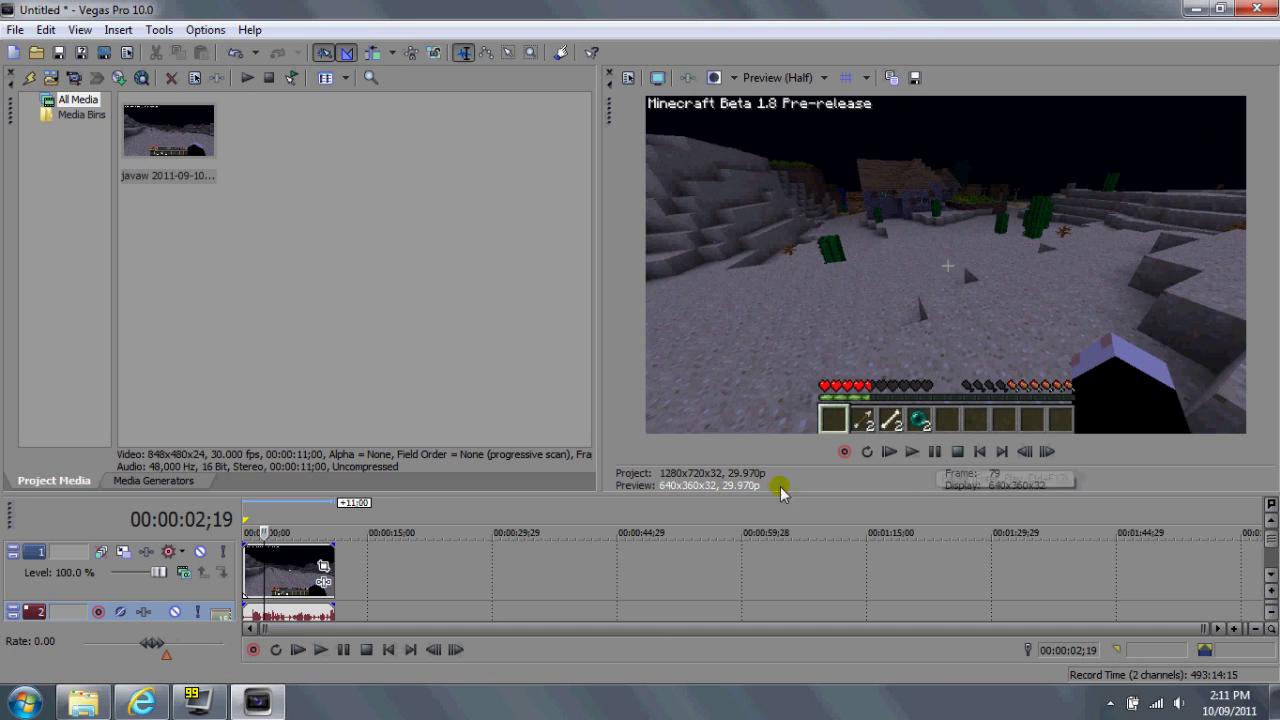
- Lower the audio track volume to -47.2 dB and play back to check it
{"action": "left_click", "coordinate": [492, 578]}
{"action": "left_click", "coordinate": [1274, 552]}
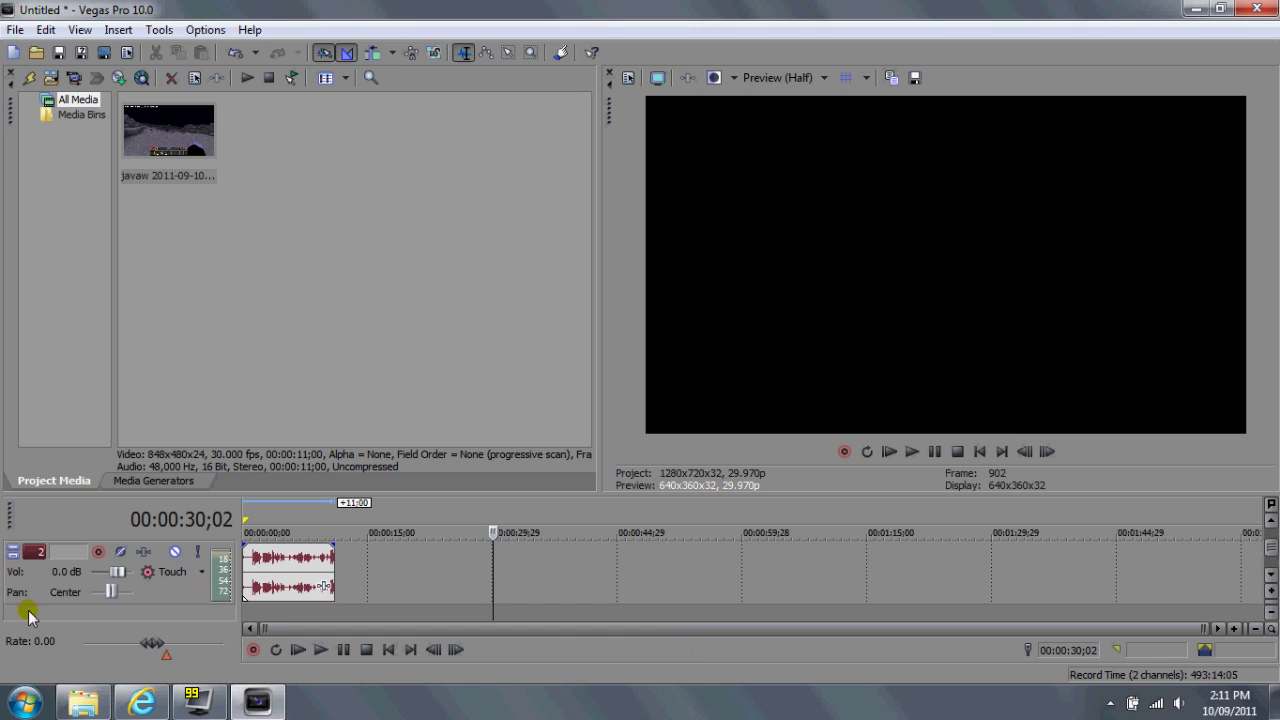
{"action": "left_click_drag", "start_coordinate": [113, 575], "coordinate": [94, 574]}
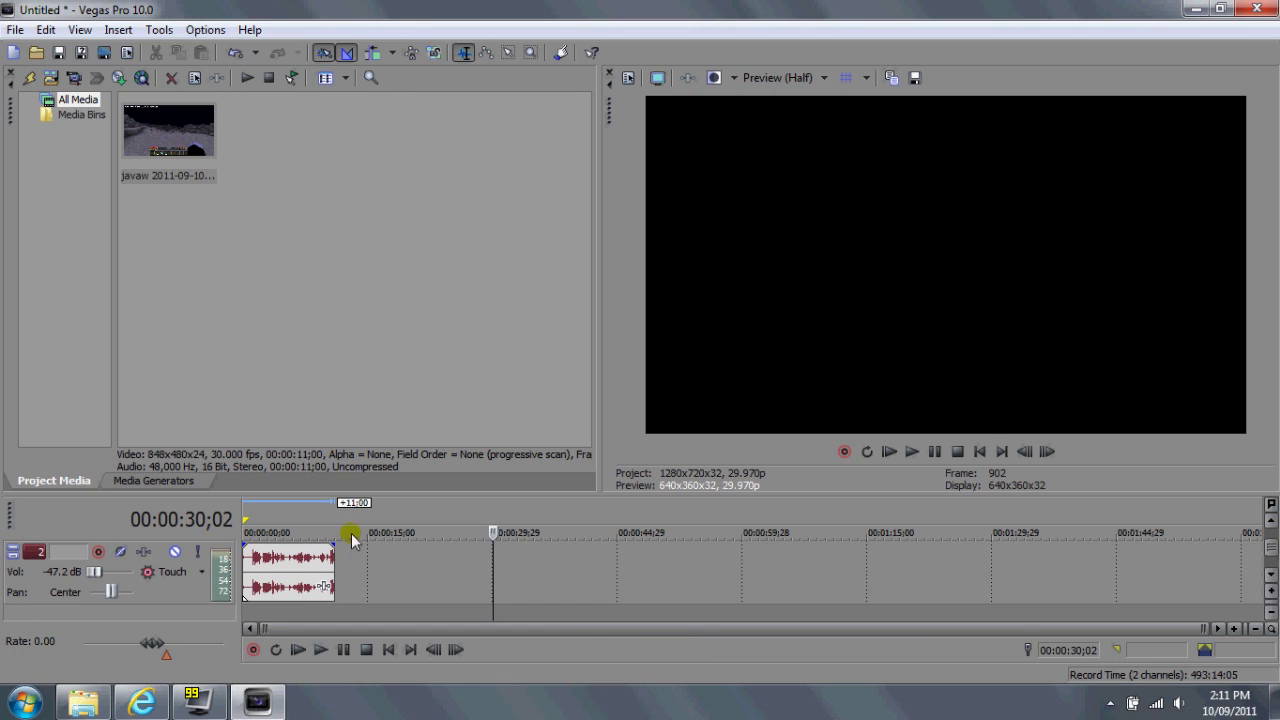
{"action": "left_click", "coordinate": [268, 588]}
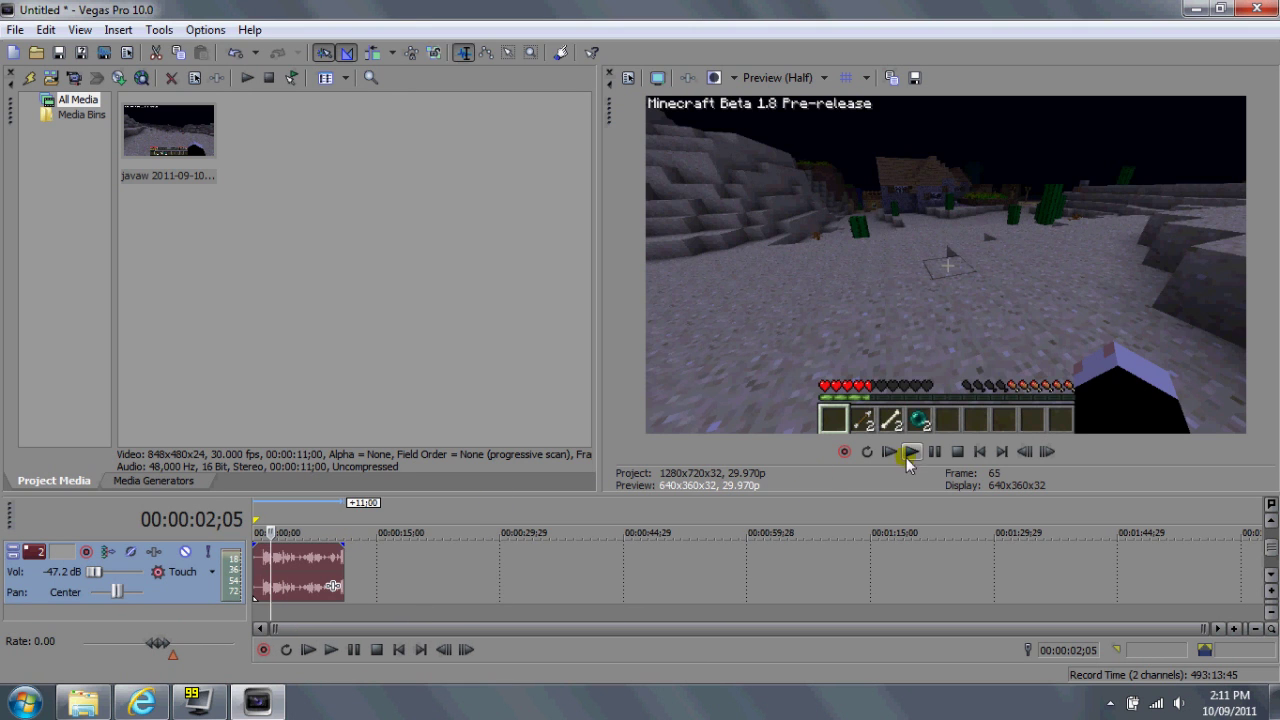
{"action": "left_click", "coordinate": [908, 453]}
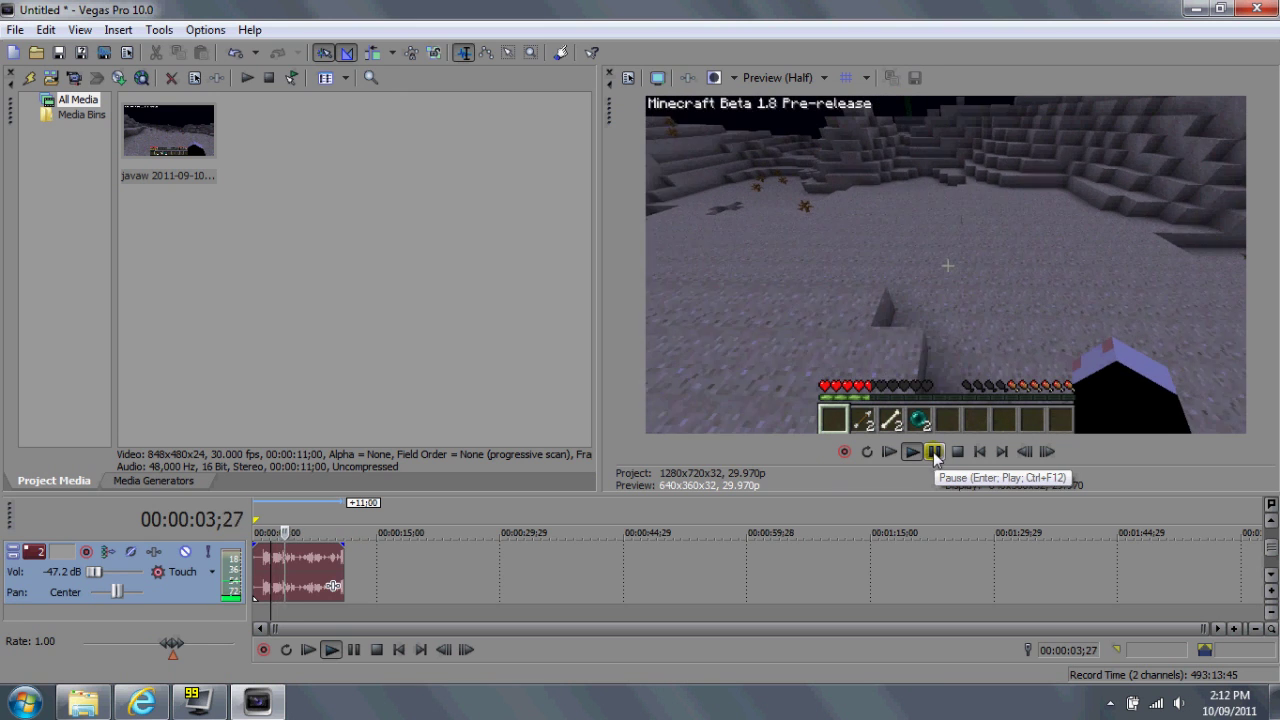
{"action": "left_click", "coordinate": [934, 452]}
- Zoom and maximize the timeline, then drag the media and preview panes back
{"action": "scroll", "coordinate": [407, 572], "scroll_direction": "up", "scroll_amount": 8}
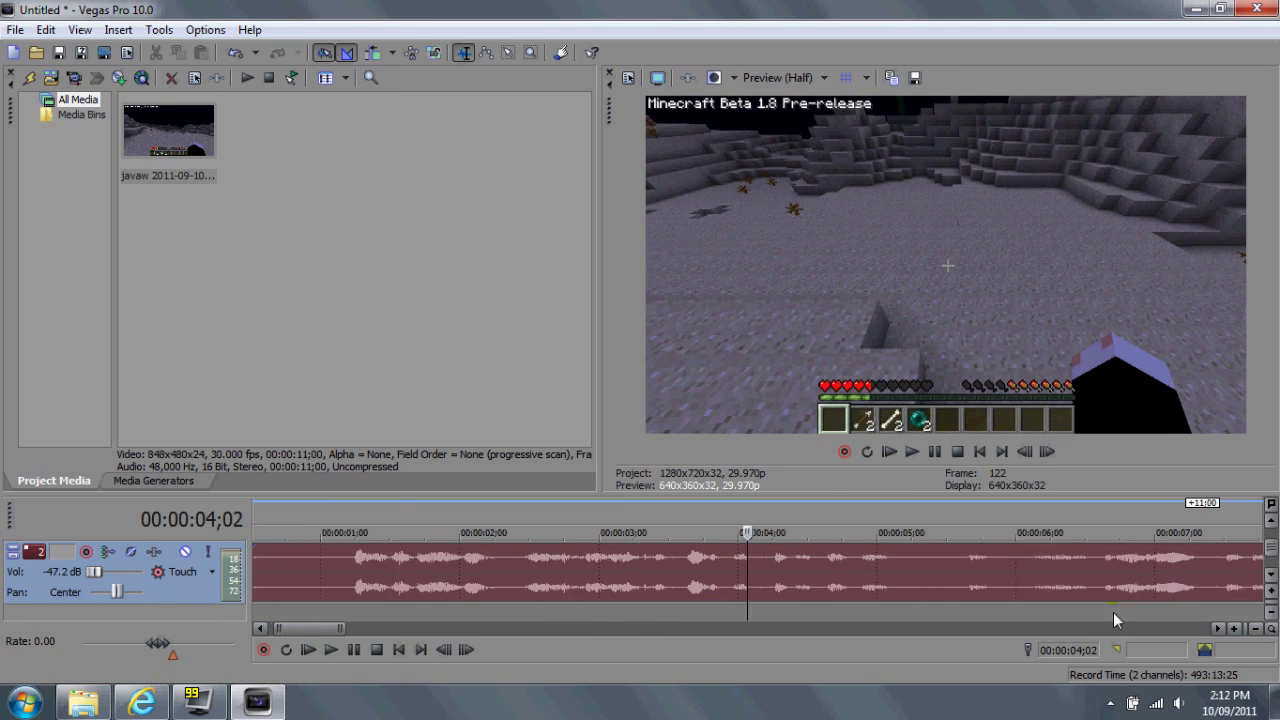
{"action": "scroll", "coordinate": [1071, 615], "scroll_direction": "down", "scroll_amount": 1}
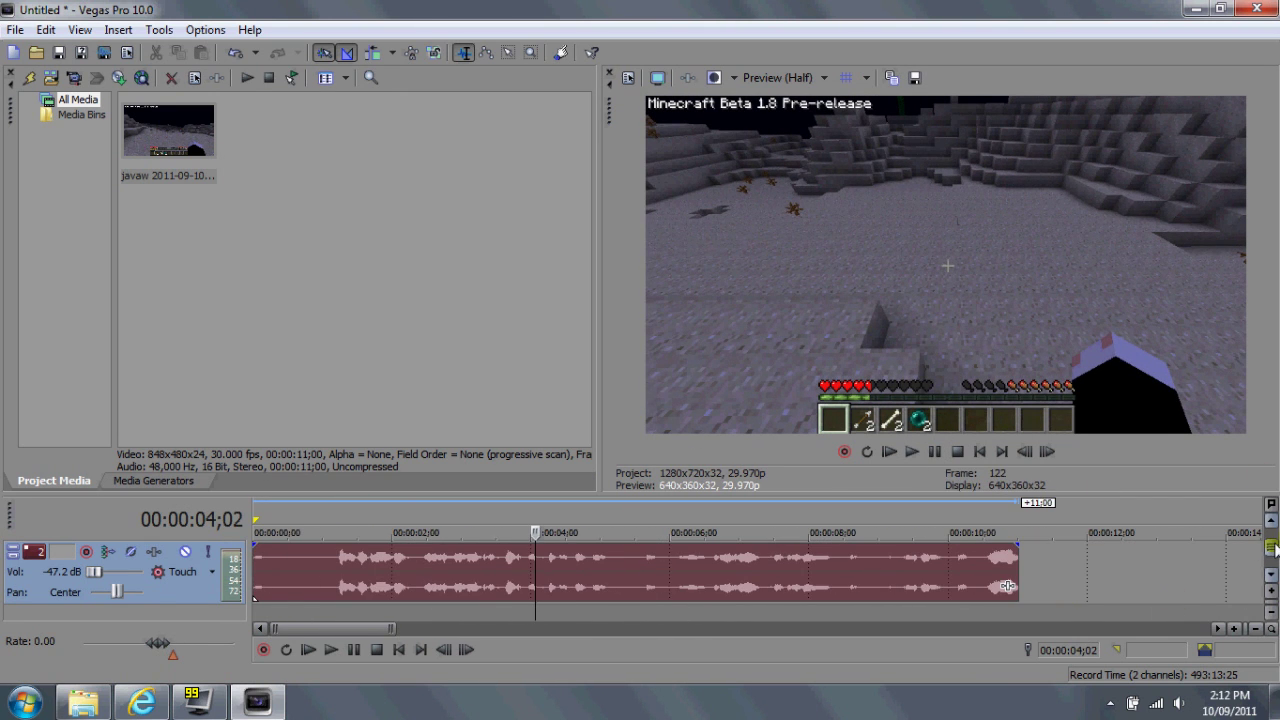
{"action": "double_click", "coordinate": [1146, 497]}
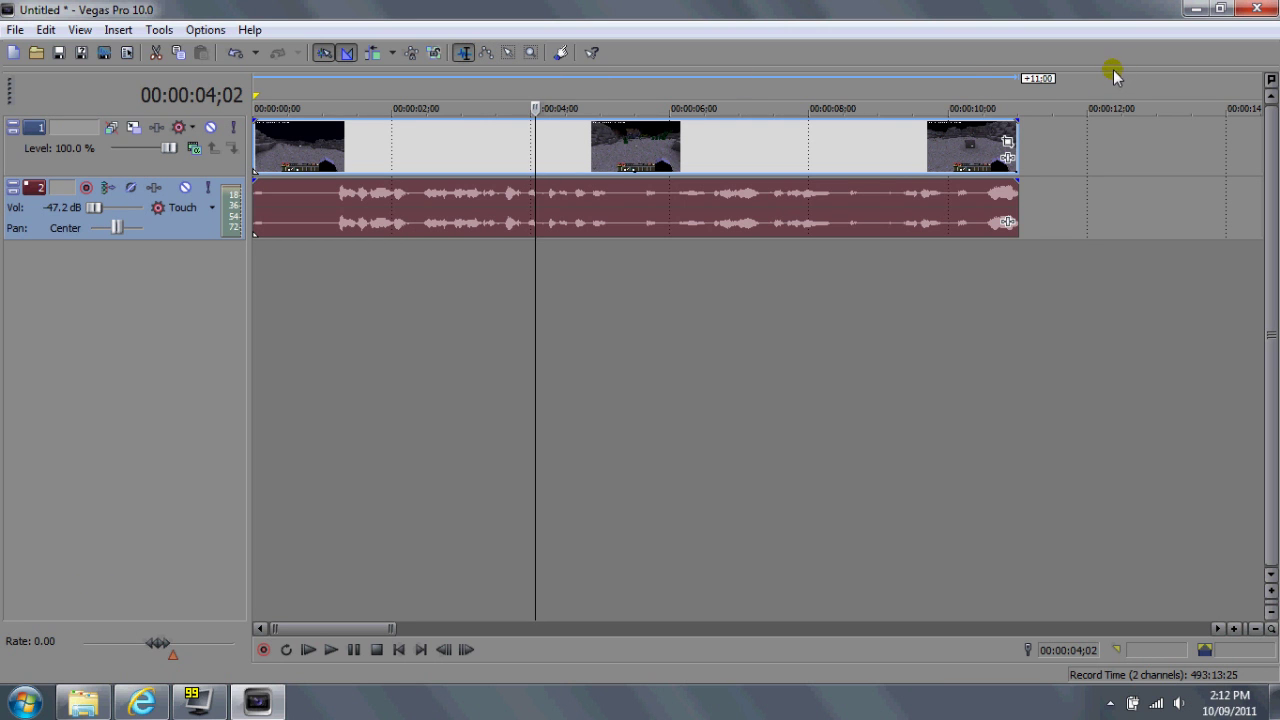
{"action": "left_click_drag", "start_coordinate": [1109, 74], "coordinate": [1048, 437]}
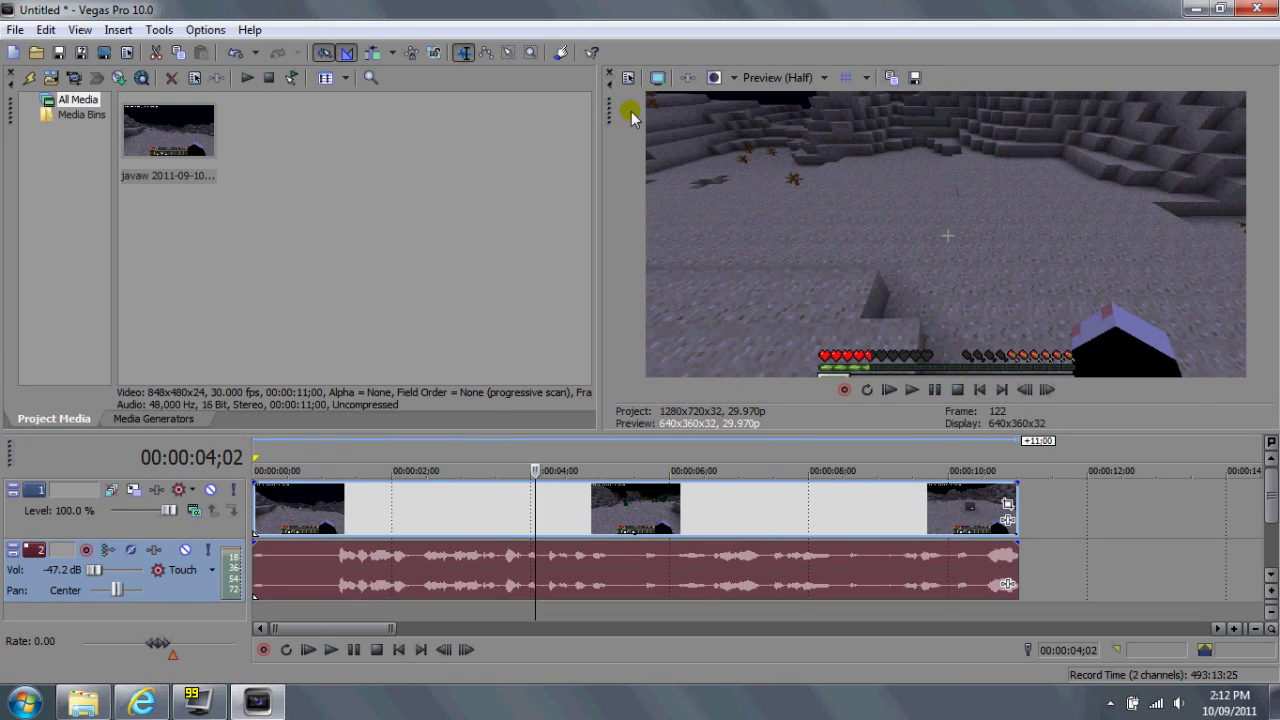
- Review the 1280x720 HDV 720-30p project video properties, then play the clip briefly
{"action": "left_click", "coordinate": [15, 29]}
{"action": "left_click", "coordinate": [553, 215]}
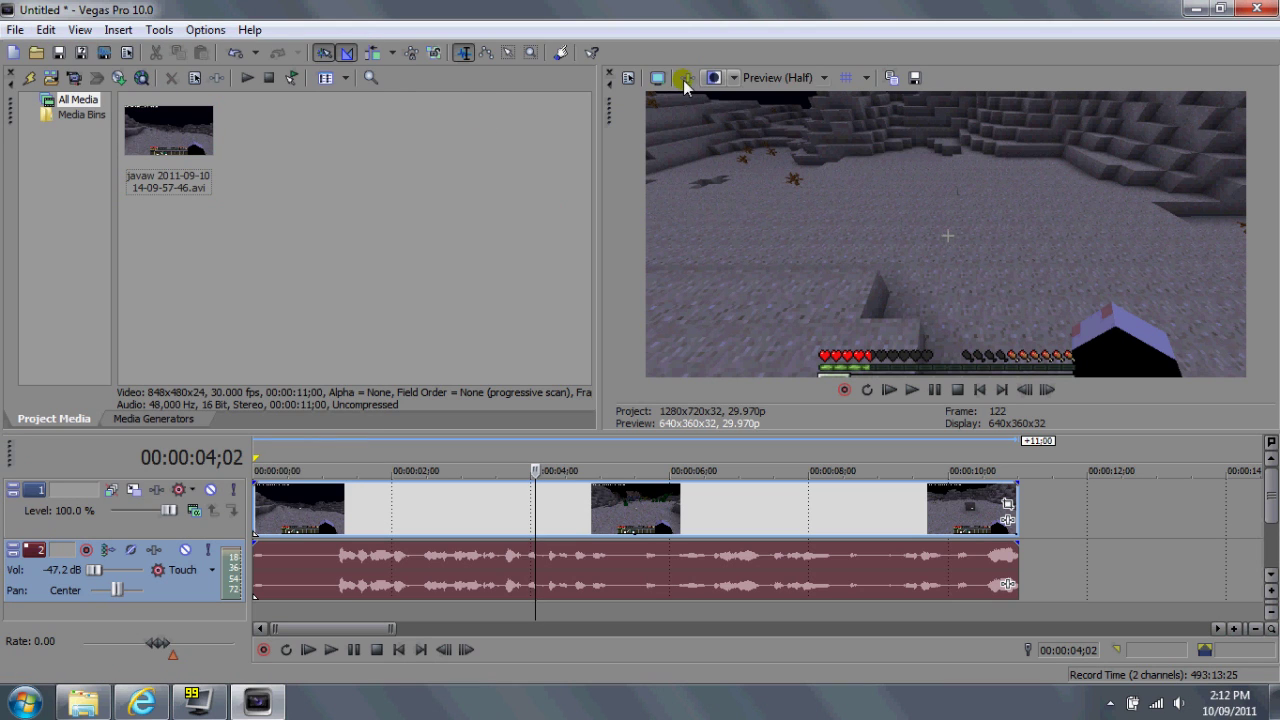
{"action": "left_click", "coordinate": [629, 78]}
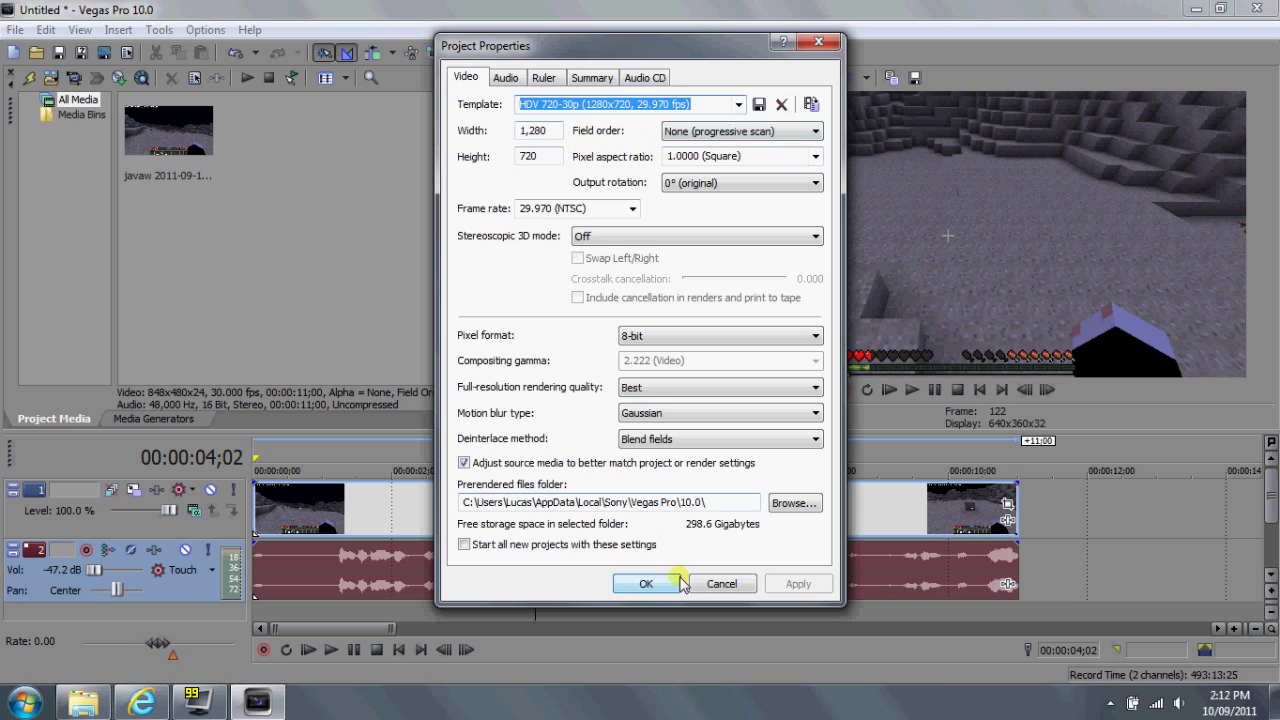
{"action": "left_click", "coordinate": [813, 43]}
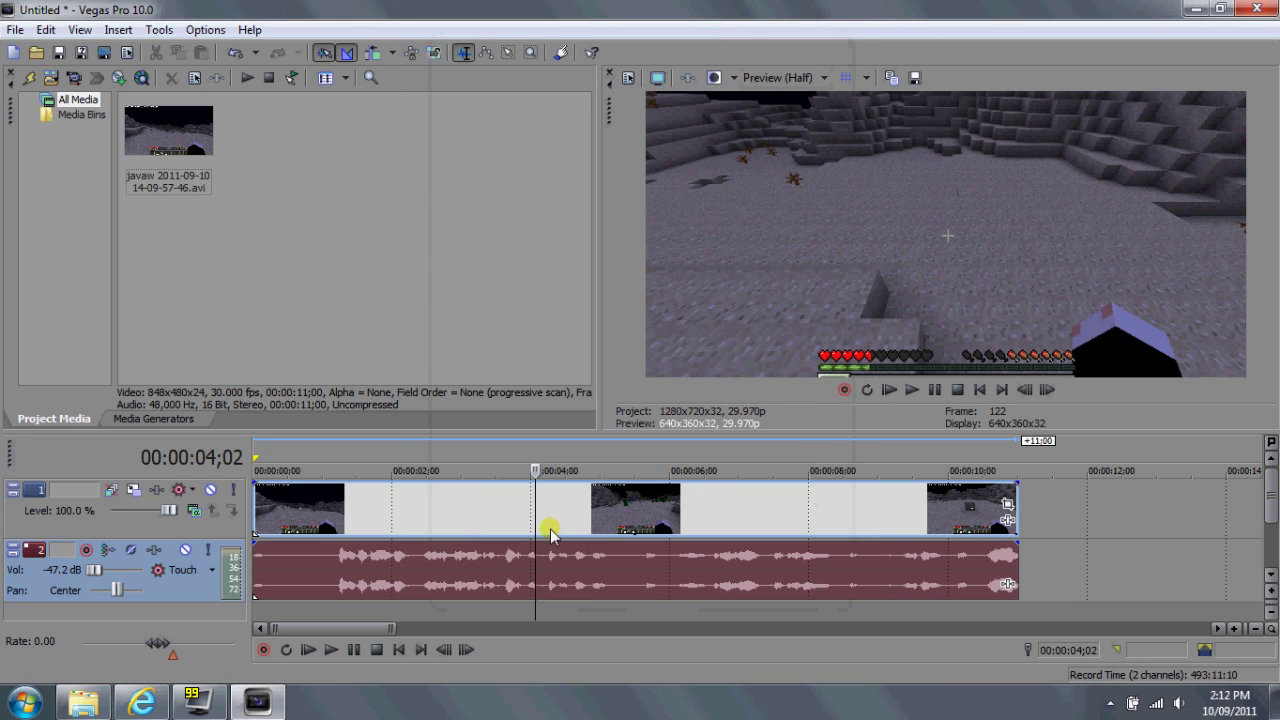
{"action": "left_click", "coordinate": [543, 523]}
{"action": "key", "text": "space"}
- Split the clip at 3;01 and 7;21, stretch the middle piece, and butt the pieces together
{"action": "left_click", "coordinate": [464, 523]}
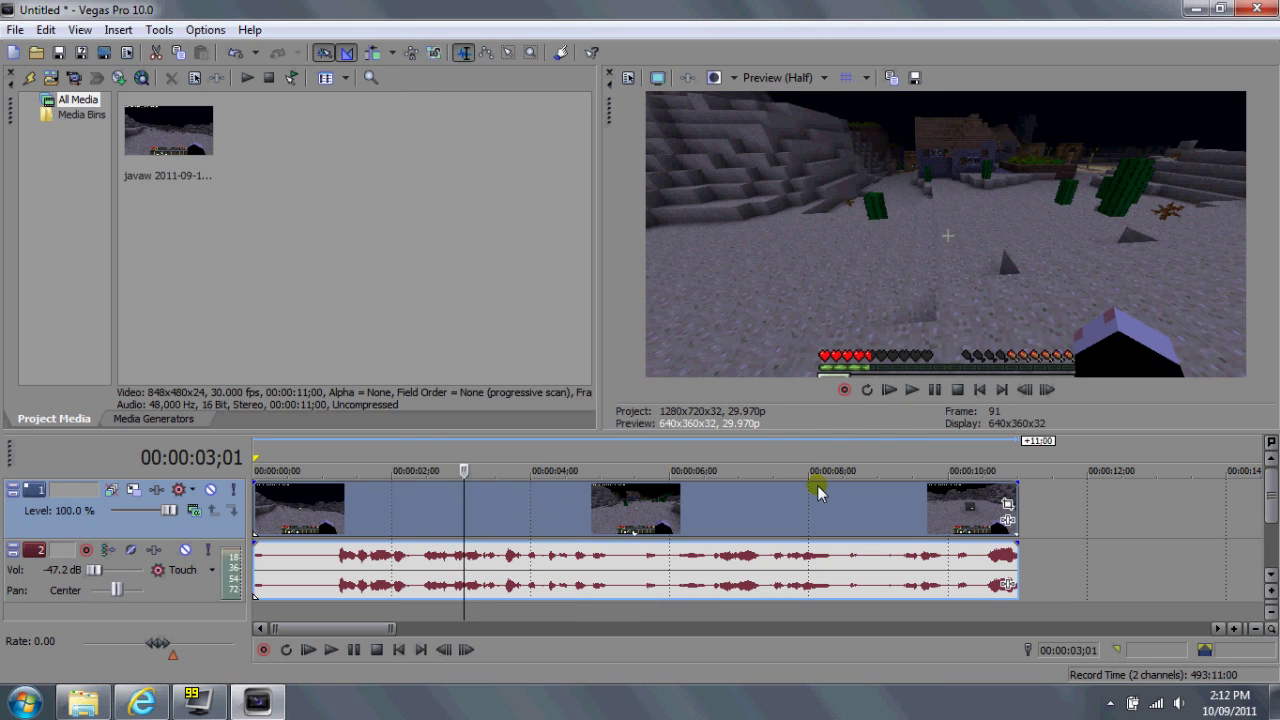
{"action": "key", "text": "s"}
{"action": "left_click_drag", "start_coordinate": [566, 514], "coordinate": [788, 497]}
{"action": "left_click", "coordinate": [788, 515]}
{"action": "key", "text": "s"}
{"action": "left_click_drag", "start_coordinate": [665, 518], "coordinate": [645, 520]}
{"action": "left_click_drag", "start_coordinate": [840, 507], "coordinate": [819, 507]}
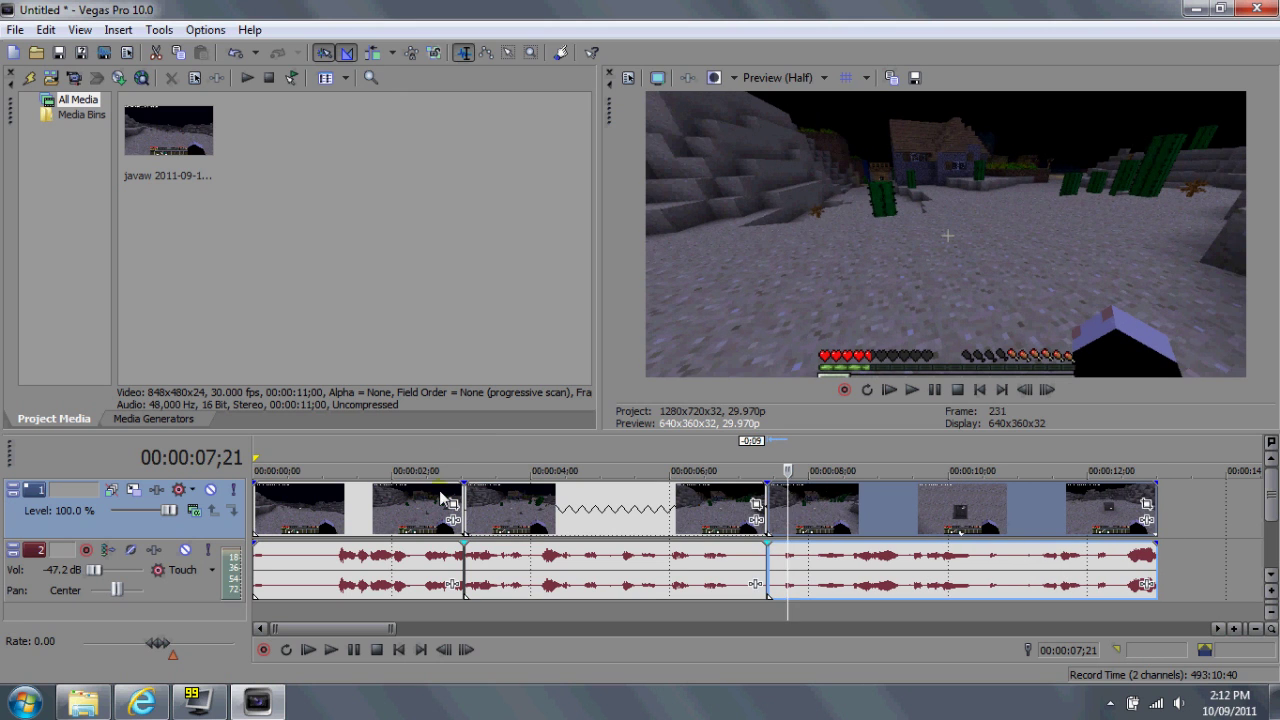
- Play the rearranged events to 5;07 and select each event in turn
{"action": "left_click", "coordinate": [440, 497]}
{"action": "left_click", "coordinate": [911, 390]}
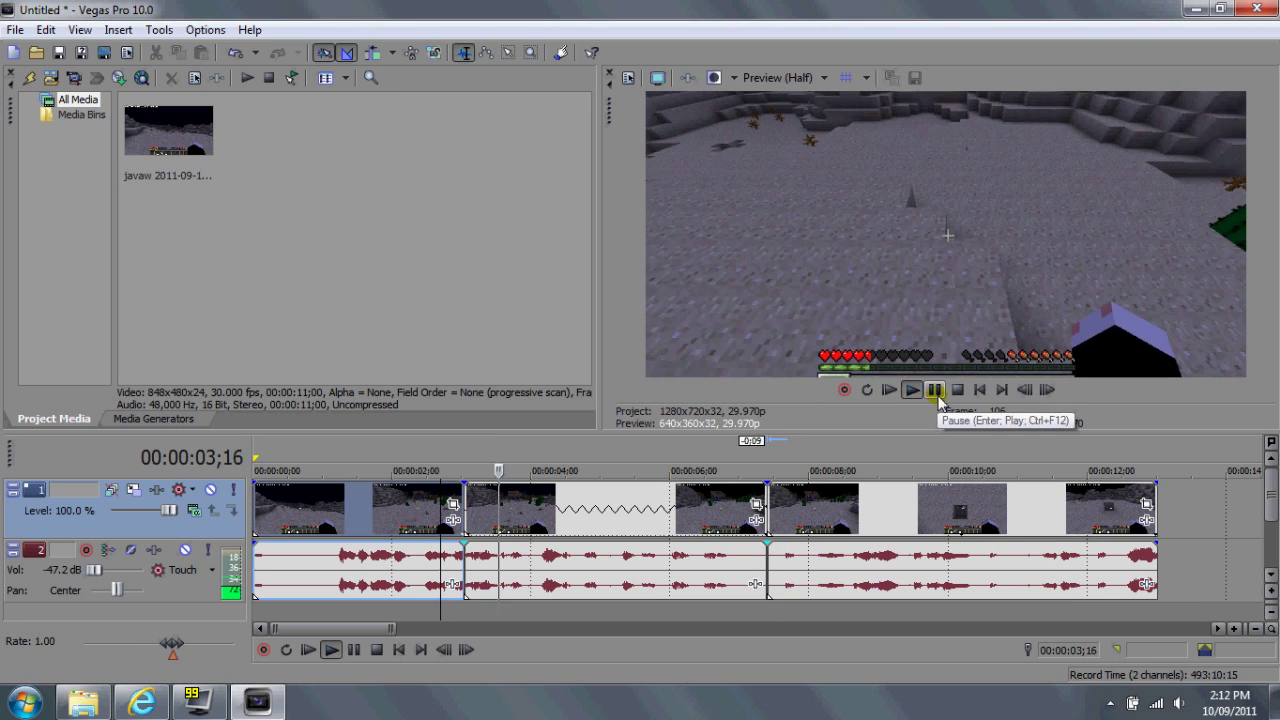
{"action": "left_click", "coordinate": [934, 390]}
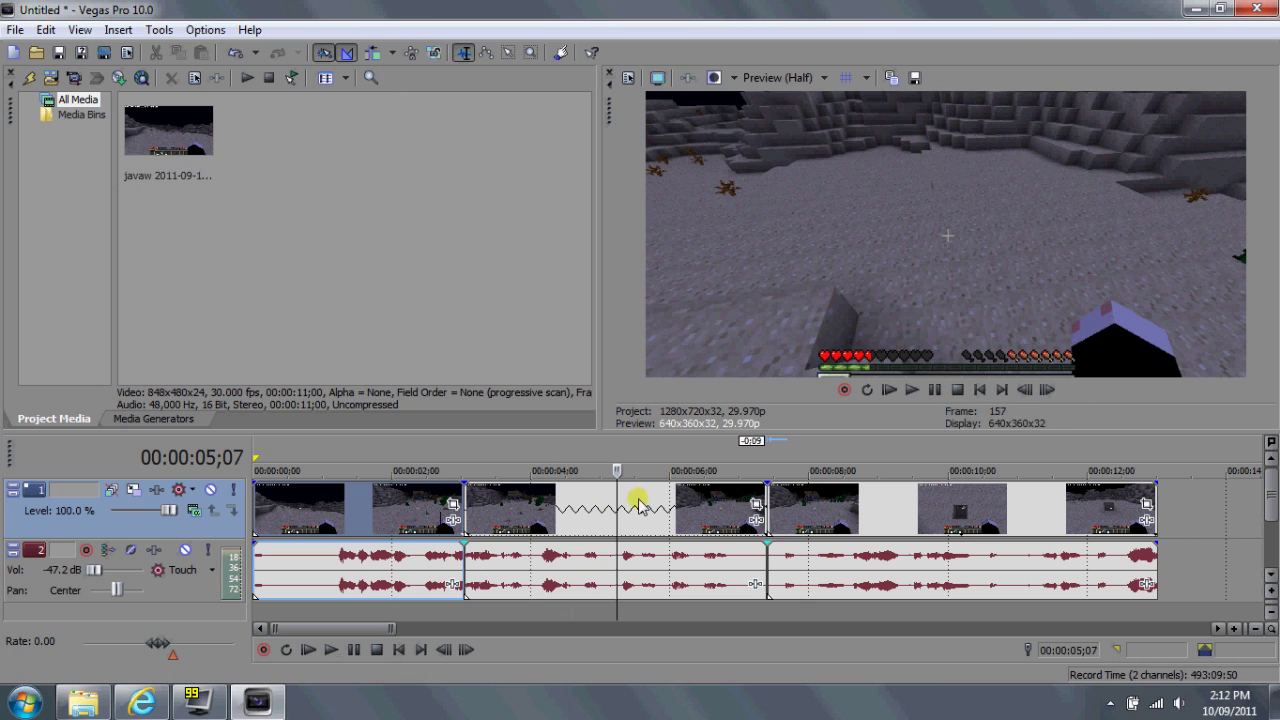
{"action": "left_click", "coordinate": [364, 505]}
{"action": "left_click", "coordinate": [878, 510]}
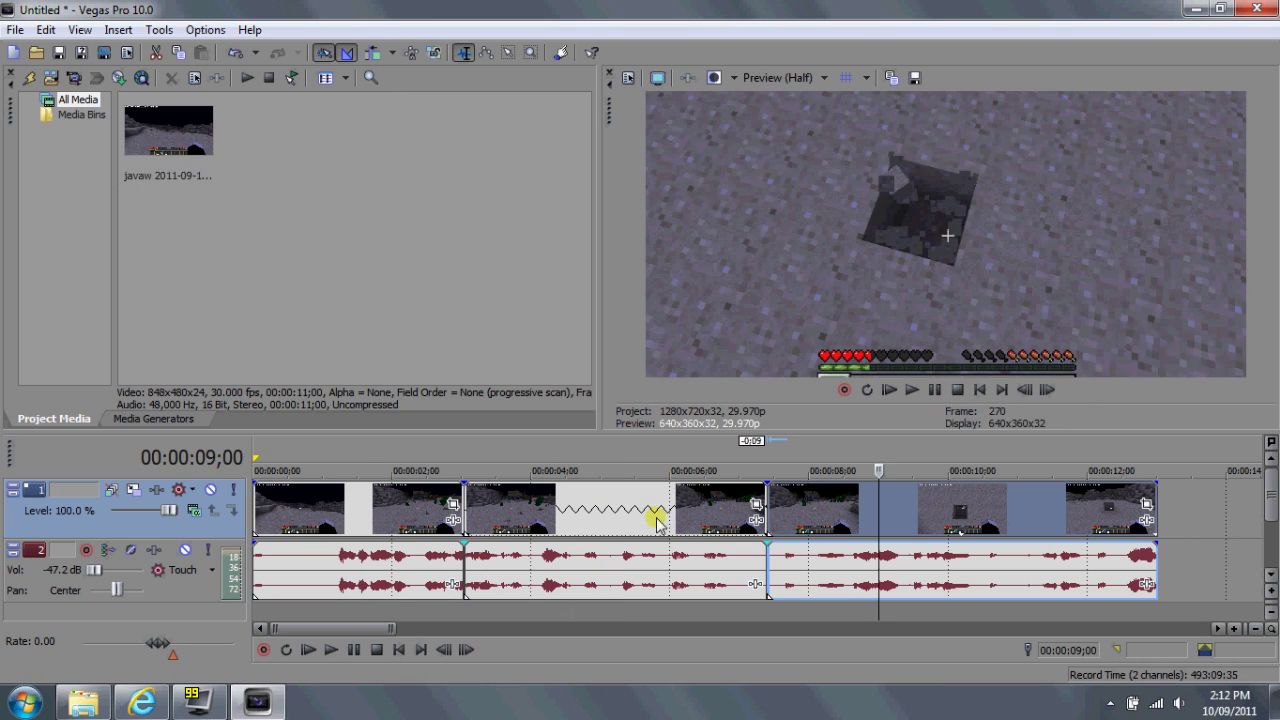
{"action": "left_click", "coordinate": [575, 512]}
{"action": "left_click", "coordinate": [378, 508]}
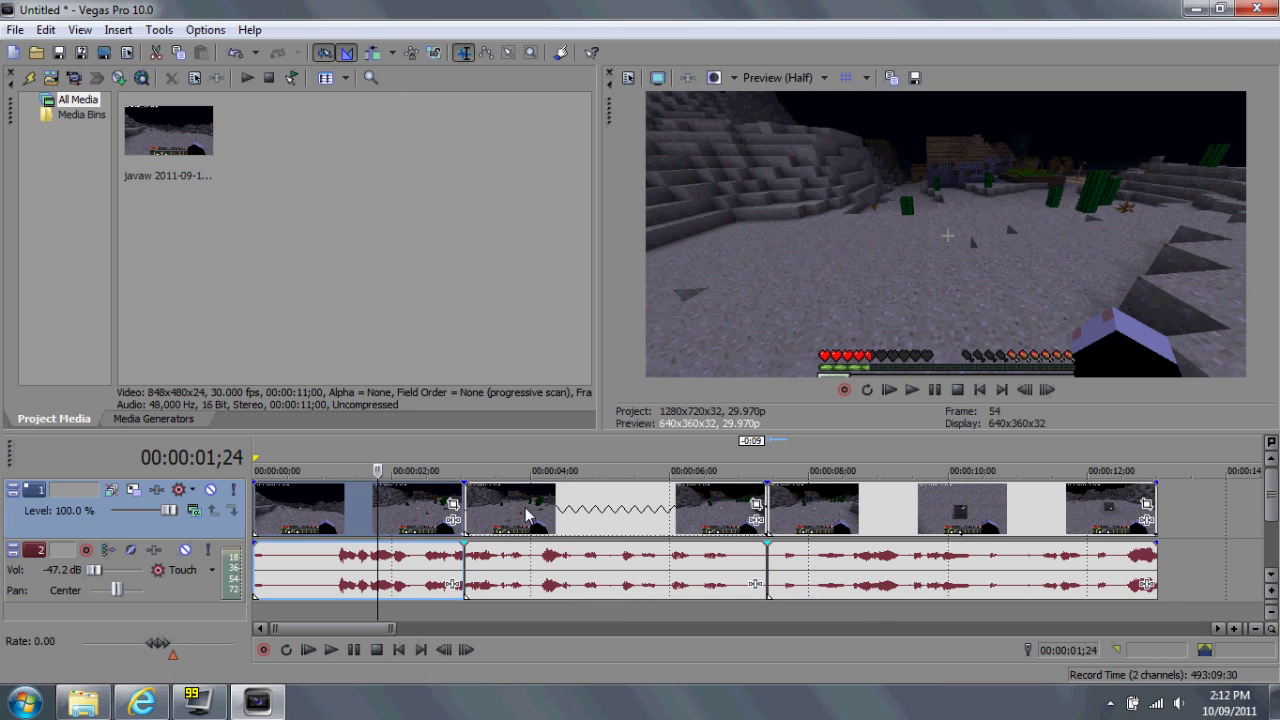
- Turn off Maintain aspect ratio and disable resampling on the first video event
{"action": "right_click", "coordinate": [400, 510]}
{"action": "left_click", "coordinate": [487, 673]}
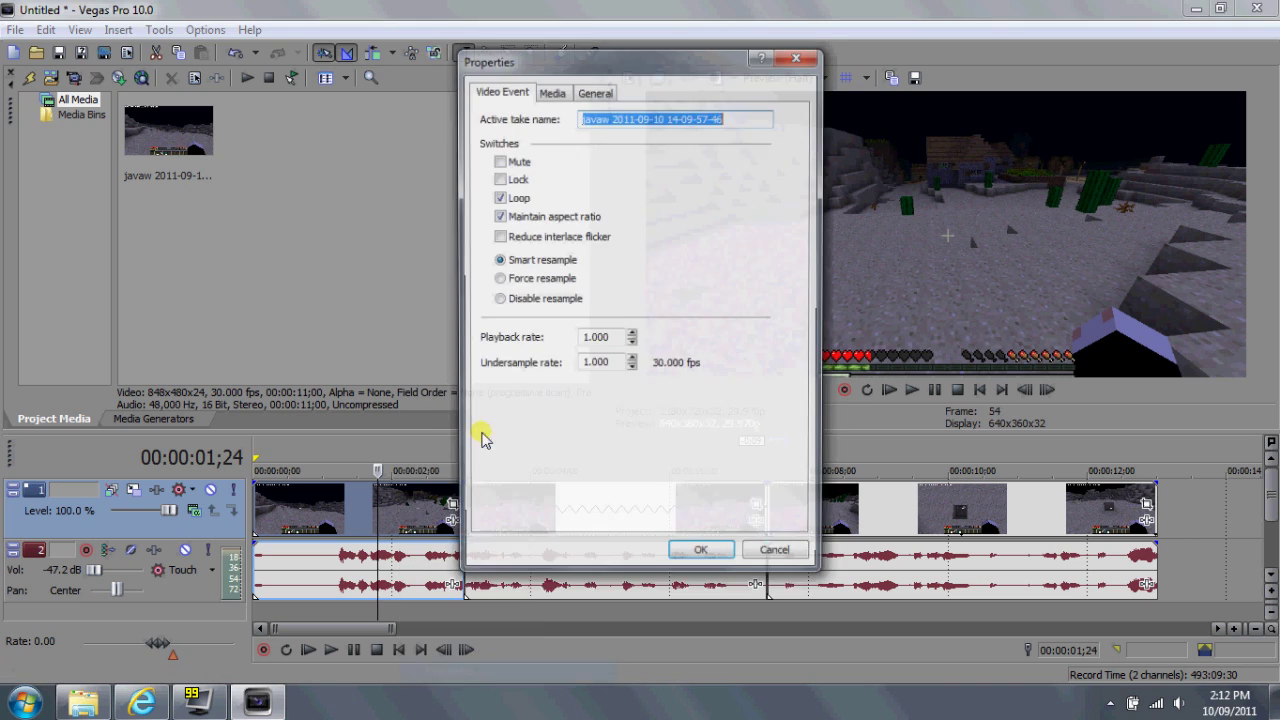
{"action": "left_click", "coordinate": [500, 217]}
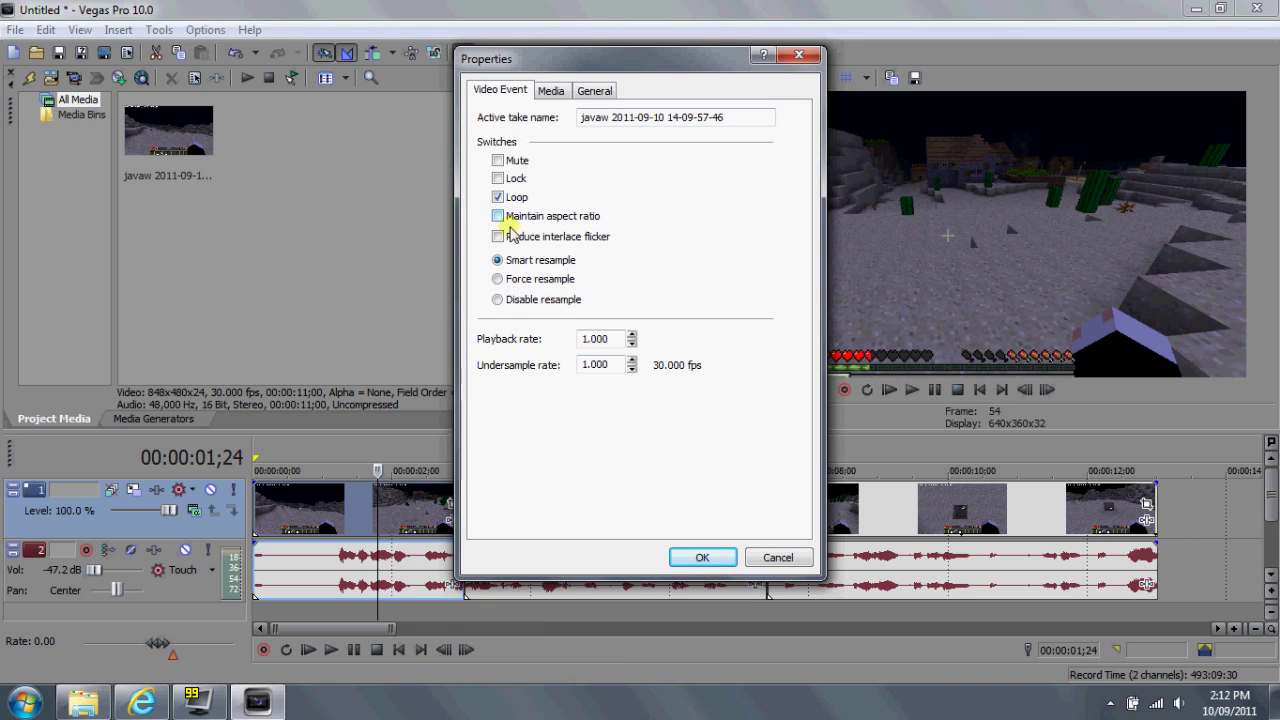
{"action": "left_click", "coordinate": [497, 300]}
{"action": "left_click", "coordinate": [700, 557]}
- Disable resampling on the slowed middle clip
{"action": "right_click", "coordinate": [566, 518]}
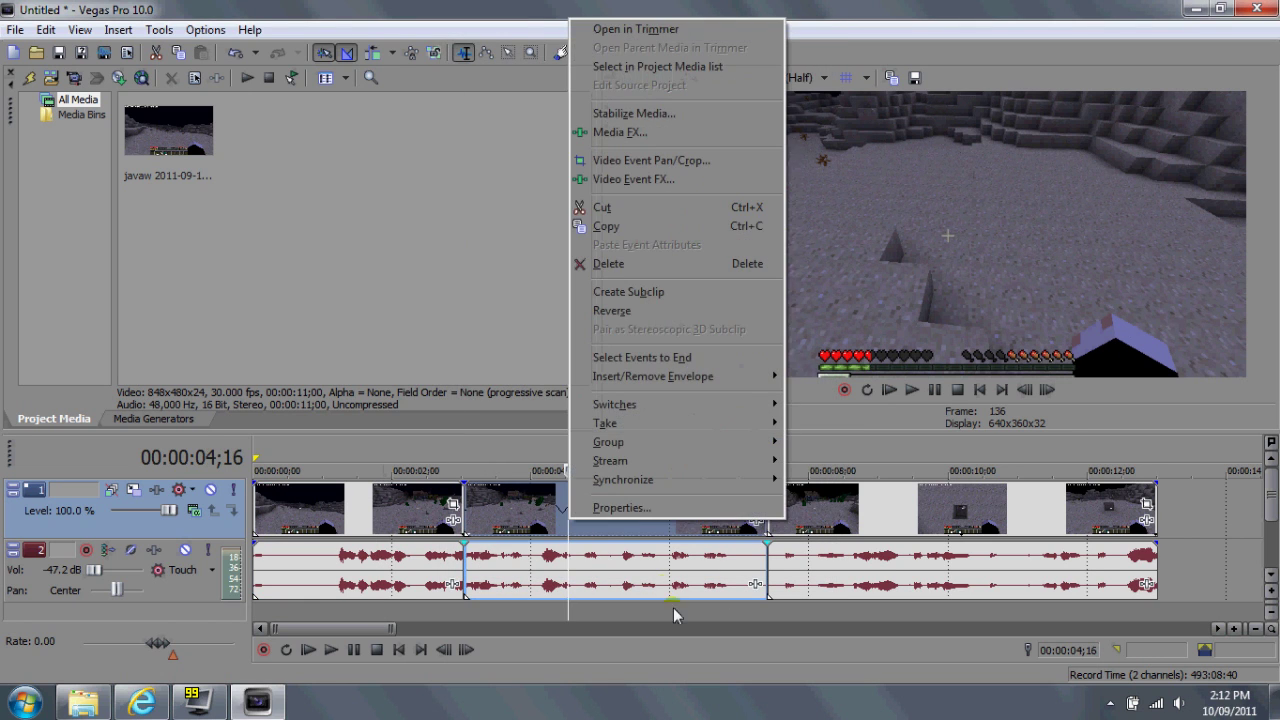
{"action": "left_click", "coordinate": [625, 508]}
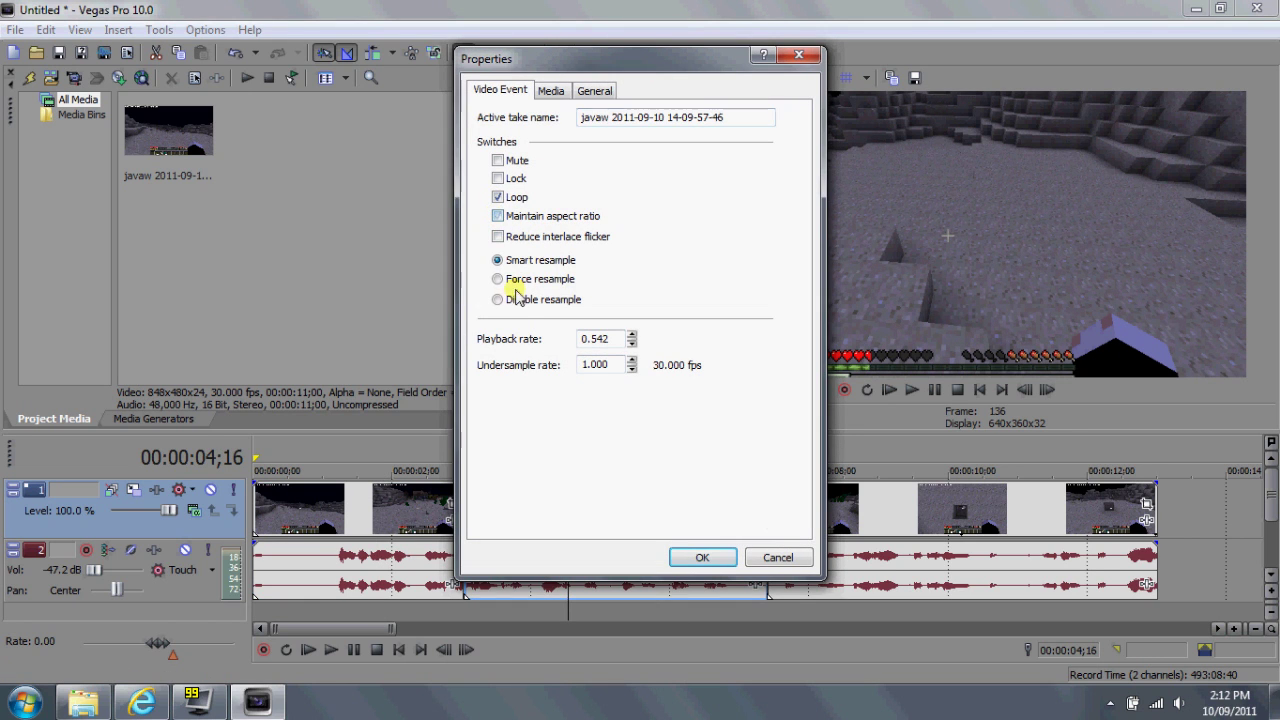
{"action": "left_click", "coordinate": [701, 557]}
{"action": "left_click", "coordinate": [863, 508]}
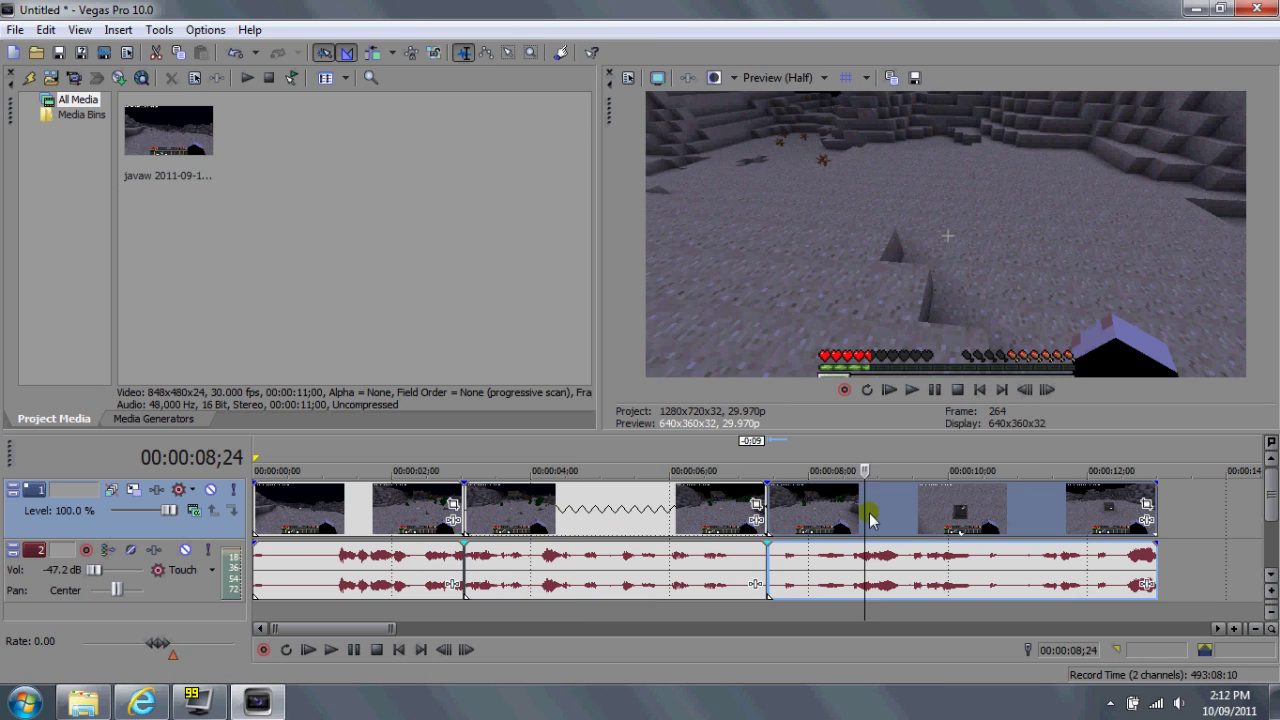
- Uncheck Maintain aspect ratio on the right-hand clip's properties
{"action": "right_click", "coordinate": [870, 512]}
{"action": "left_click", "coordinate": [922, 500]}
{"action": "left_click", "coordinate": [497, 216]}
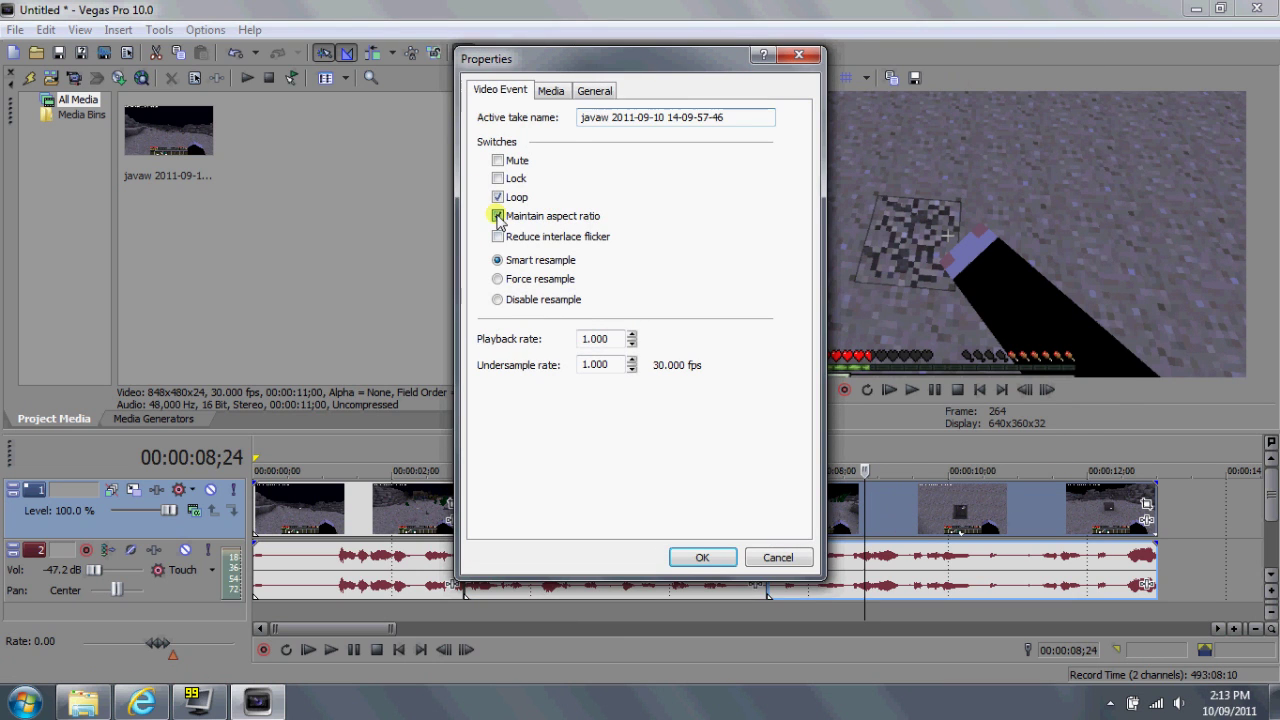
{"action": "left_click", "coordinate": [701, 557]}
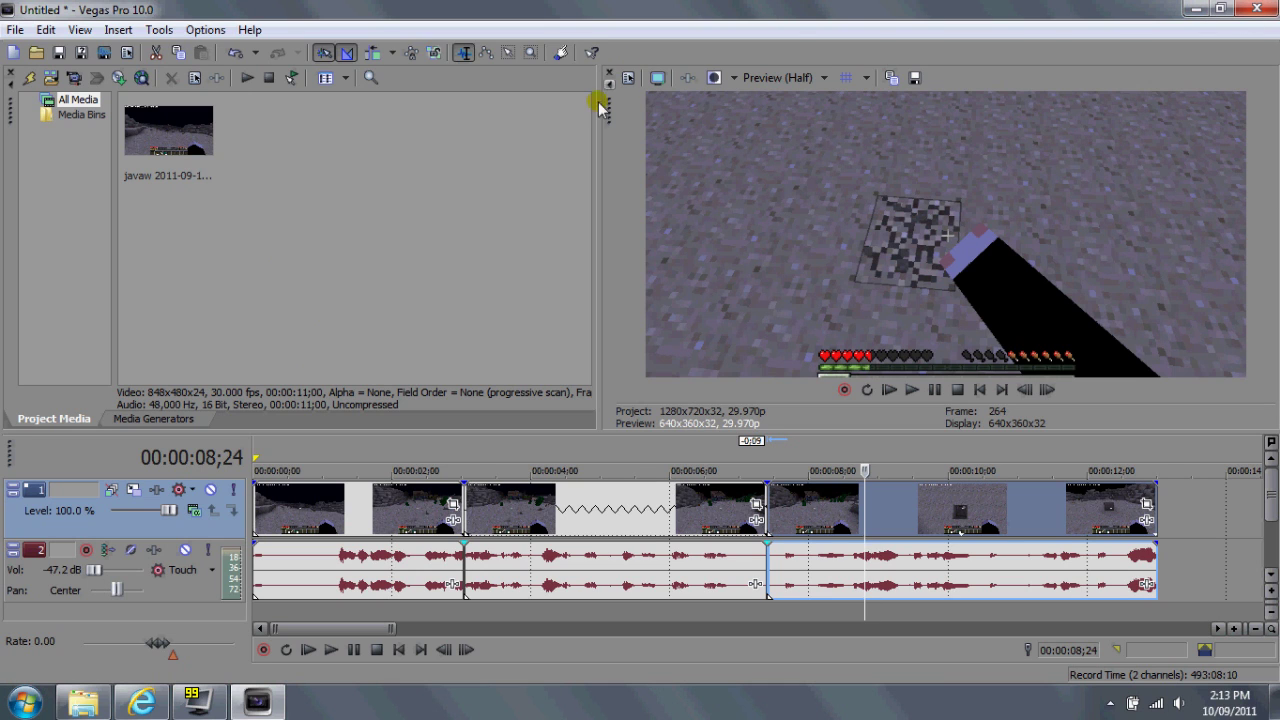
{"action": "left_click", "coordinate": [83, 703]}
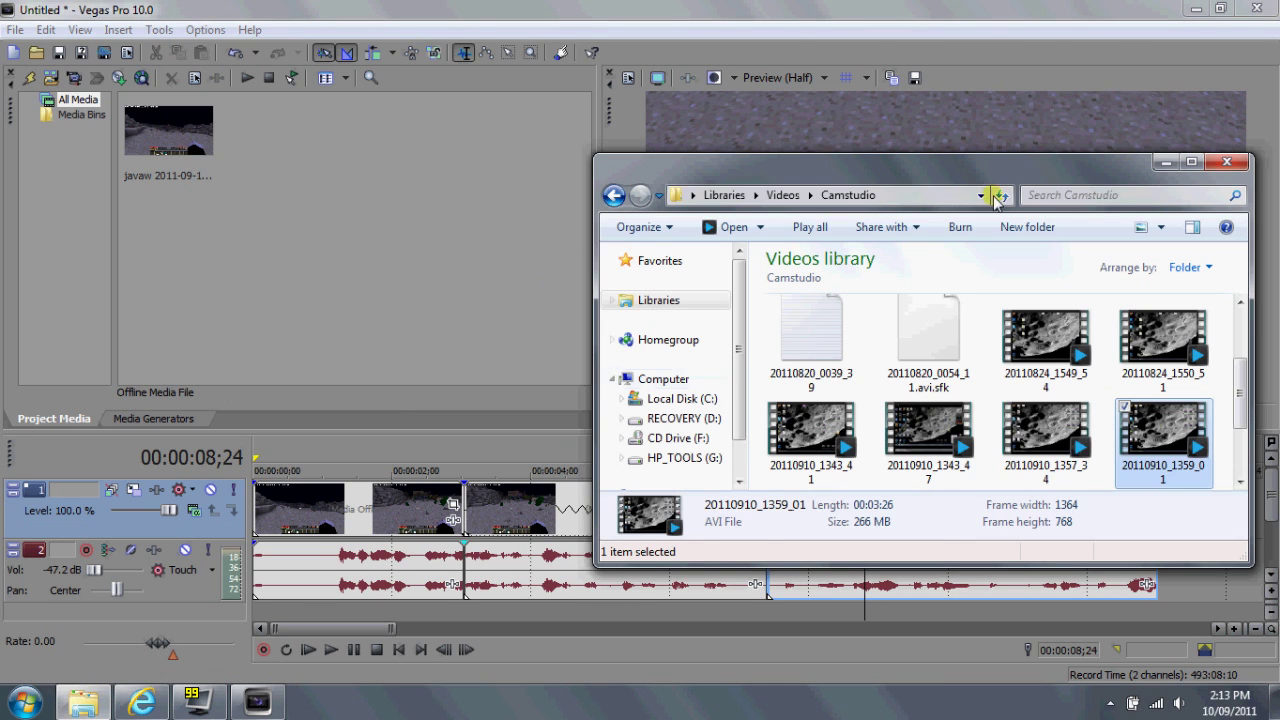
{"action": "left_click", "coordinate": [971, 366]}
{"action": "scroll", "coordinate": [971, 366], "scroll_direction": "down", "scroll_amount": 2}
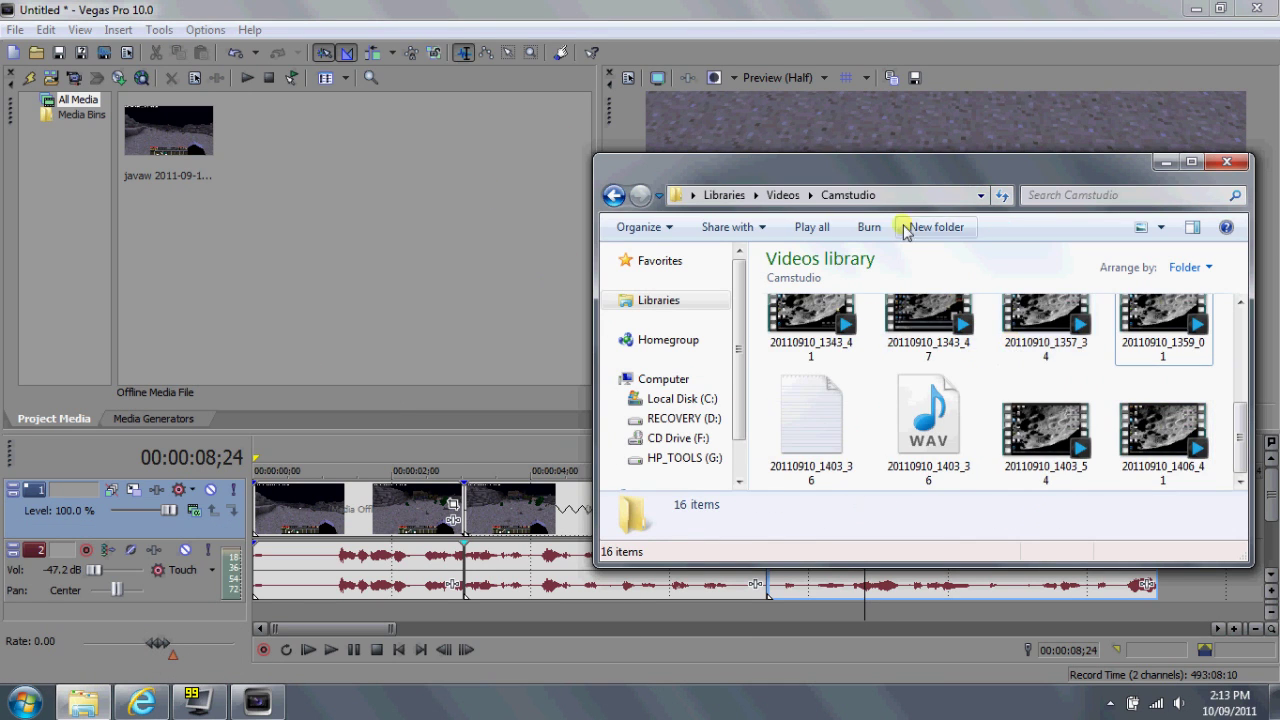
{"action": "left_click", "coordinate": [777, 197]}
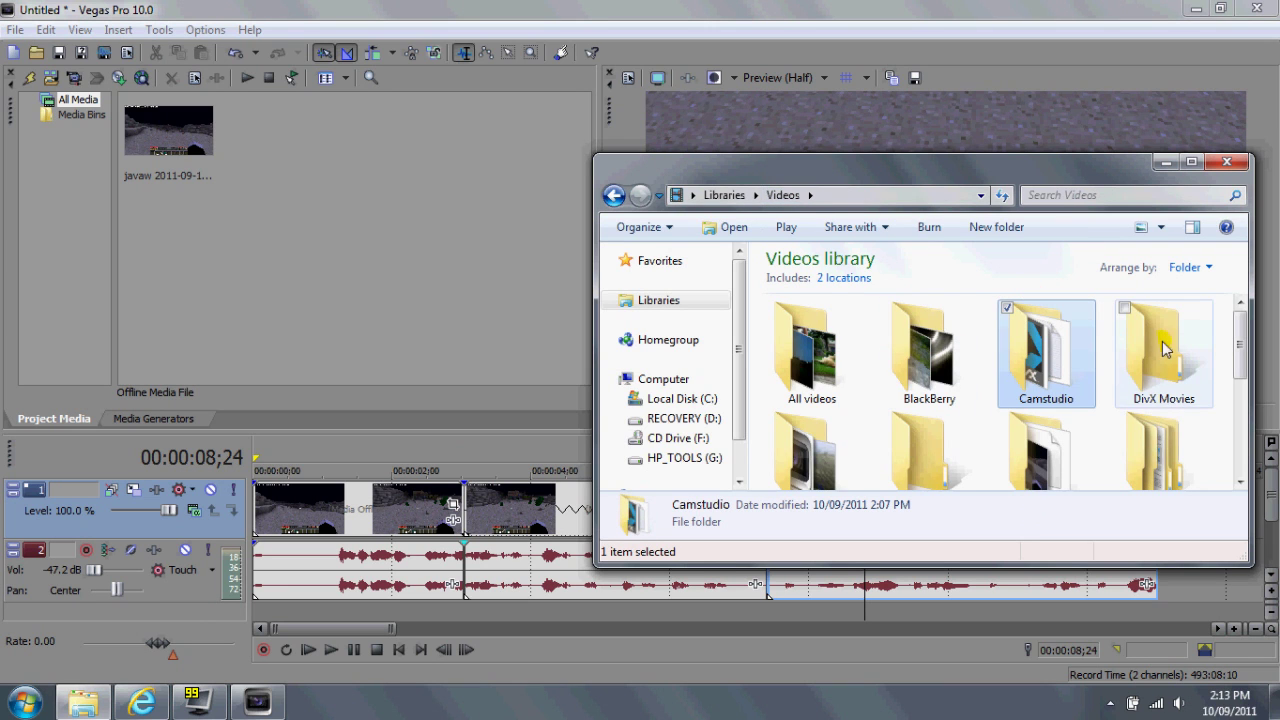
{"action": "scroll", "coordinate": [1200, 390], "scroll_direction": "down", "scroll_amount": 1}
{"action": "double_click", "coordinate": [1048, 425]}
{"action": "scroll", "coordinate": [1152, 366], "scroll_direction": "down", "scroll_amount": 10}
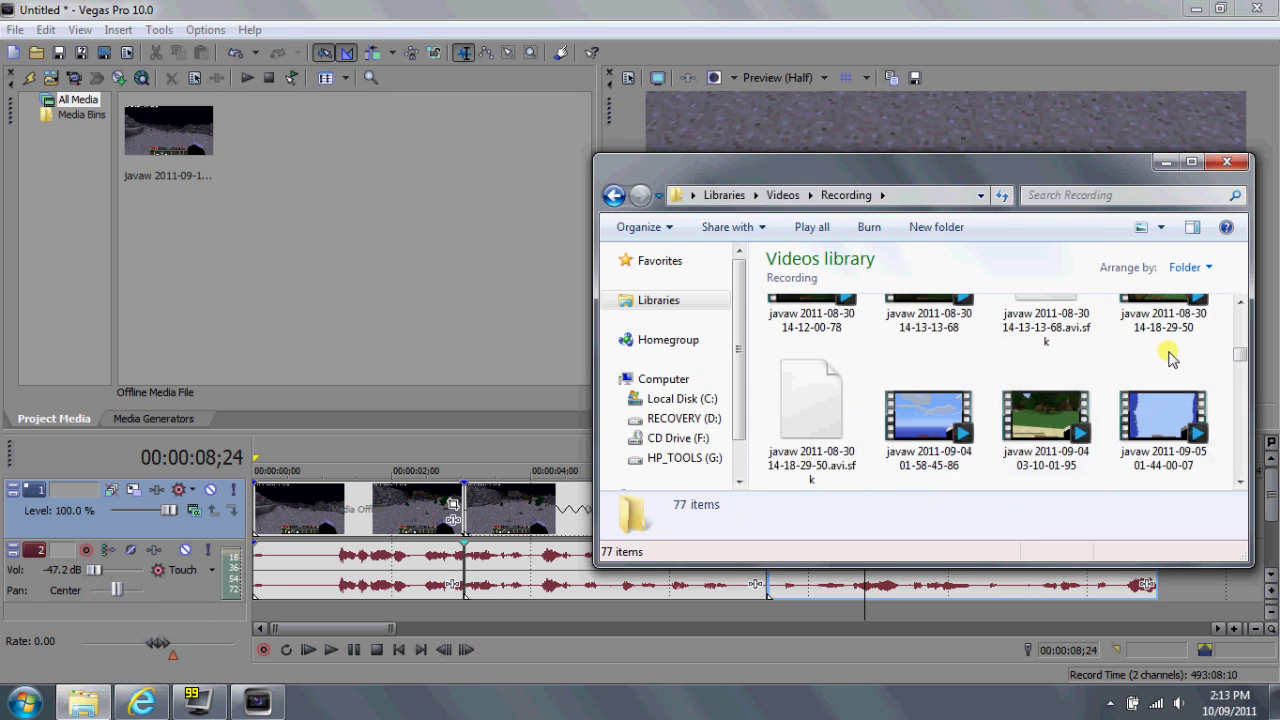
{"action": "scroll", "coordinate": [1152, 366], "scroll_direction": "down", "scroll_amount": 3}
{"action": "left_click", "coordinate": [1152, 326]}
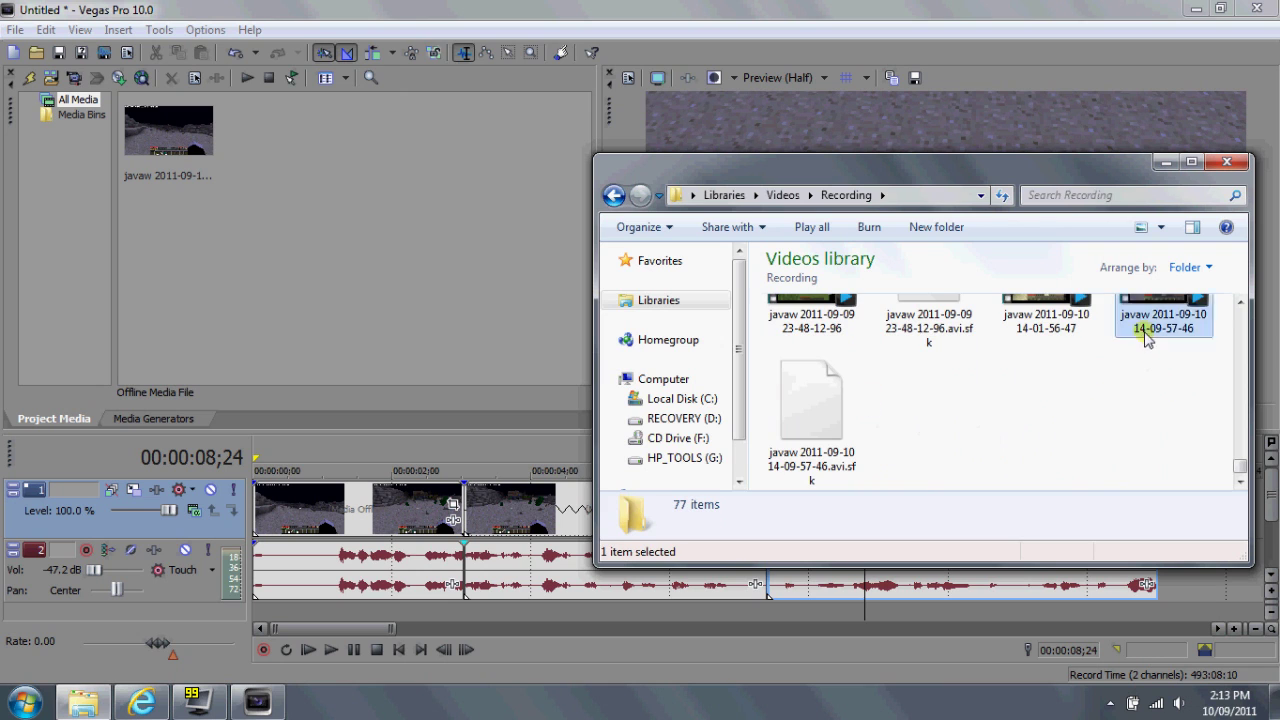
{"action": "right_click", "coordinate": [1148, 380]}
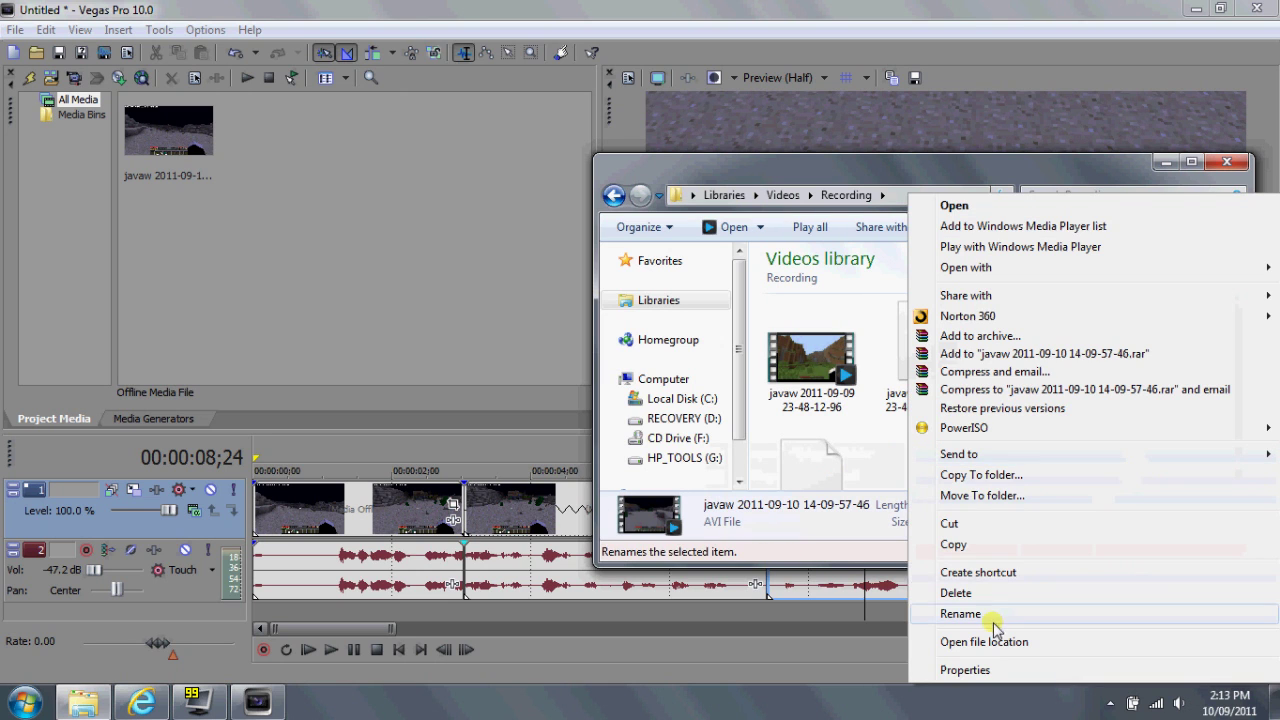
{"action": "left_click", "coordinate": [980, 673]}
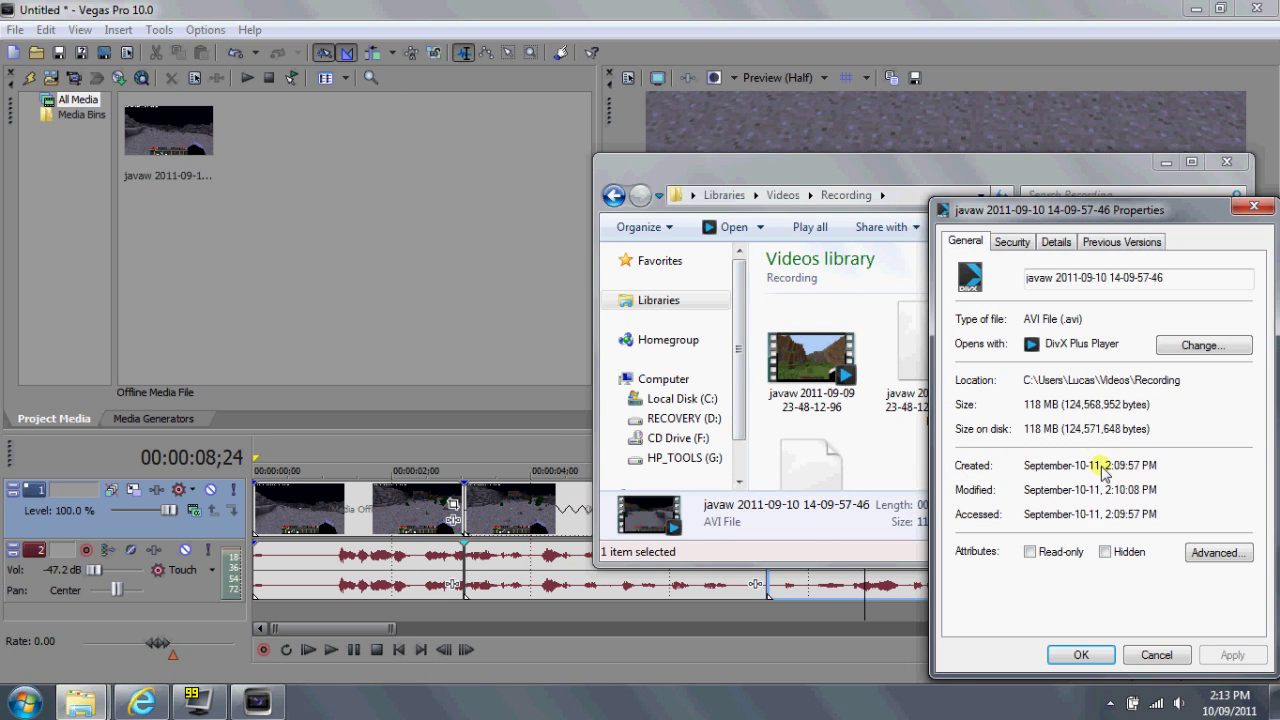
{"action": "left_click", "coordinate": [1013, 242]}
{"action": "left_click", "coordinate": [1056, 242]}
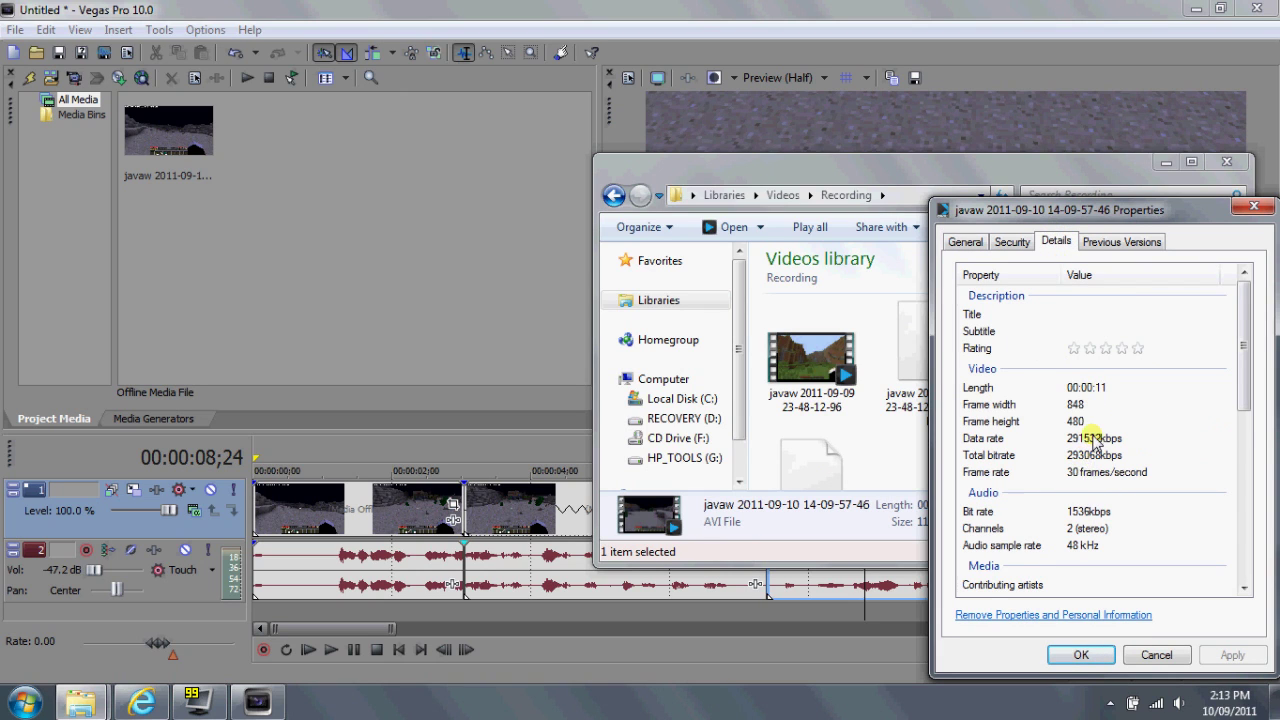
{"action": "scroll", "coordinate": [1094, 438], "scroll_direction": "down", "scroll_amount": 2}
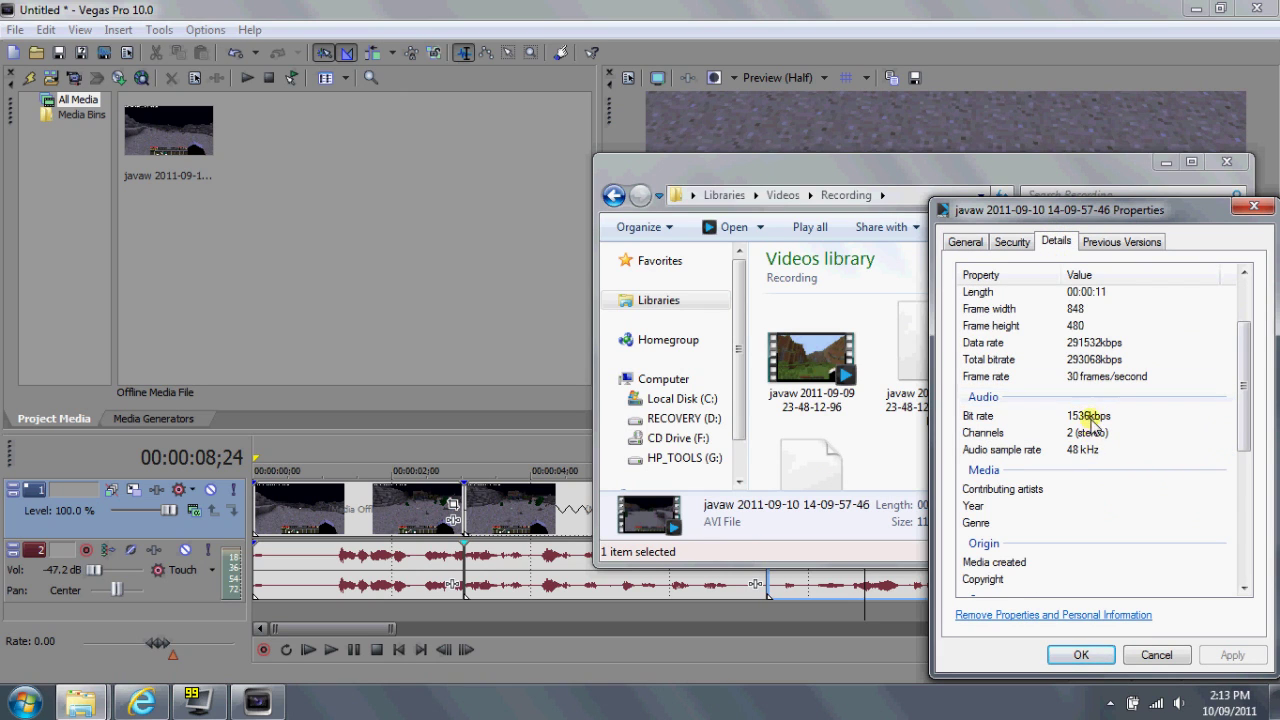
{"action": "left_click", "coordinate": [1080, 316]}
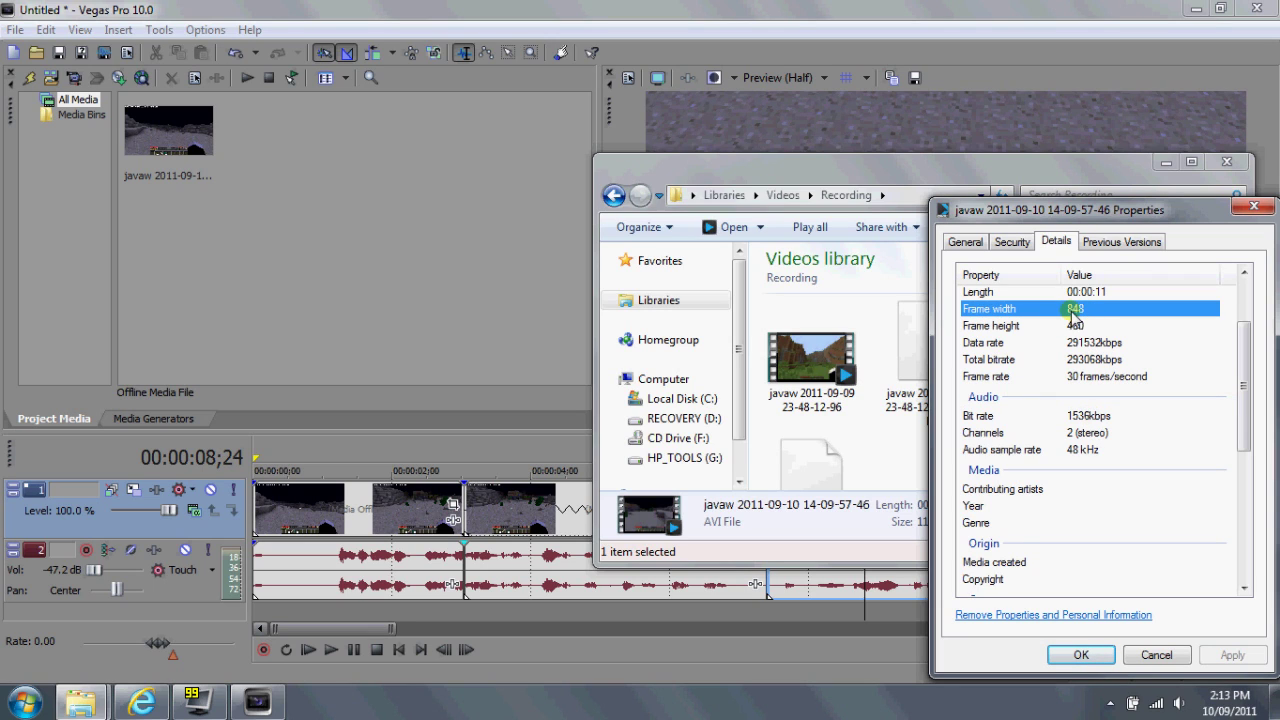
{"action": "left_click", "coordinate": [1076, 330]}
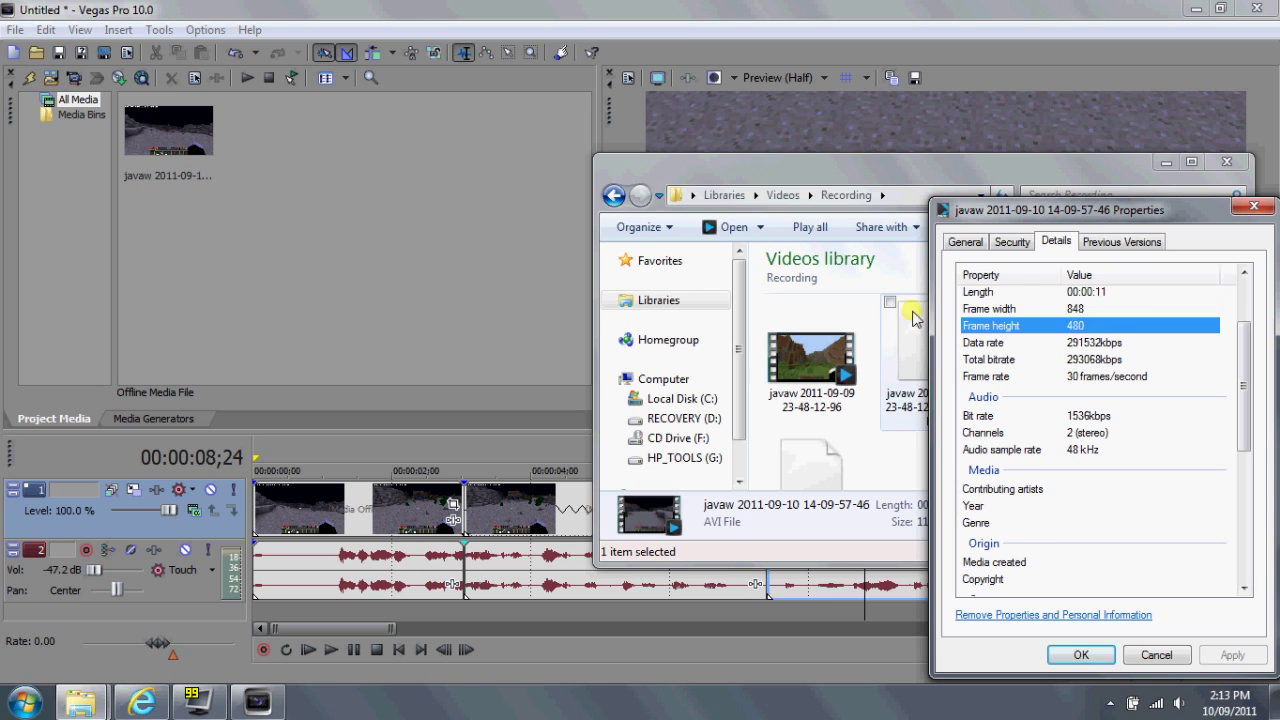
{"action": "left_click", "coordinate": [1256, 209]}
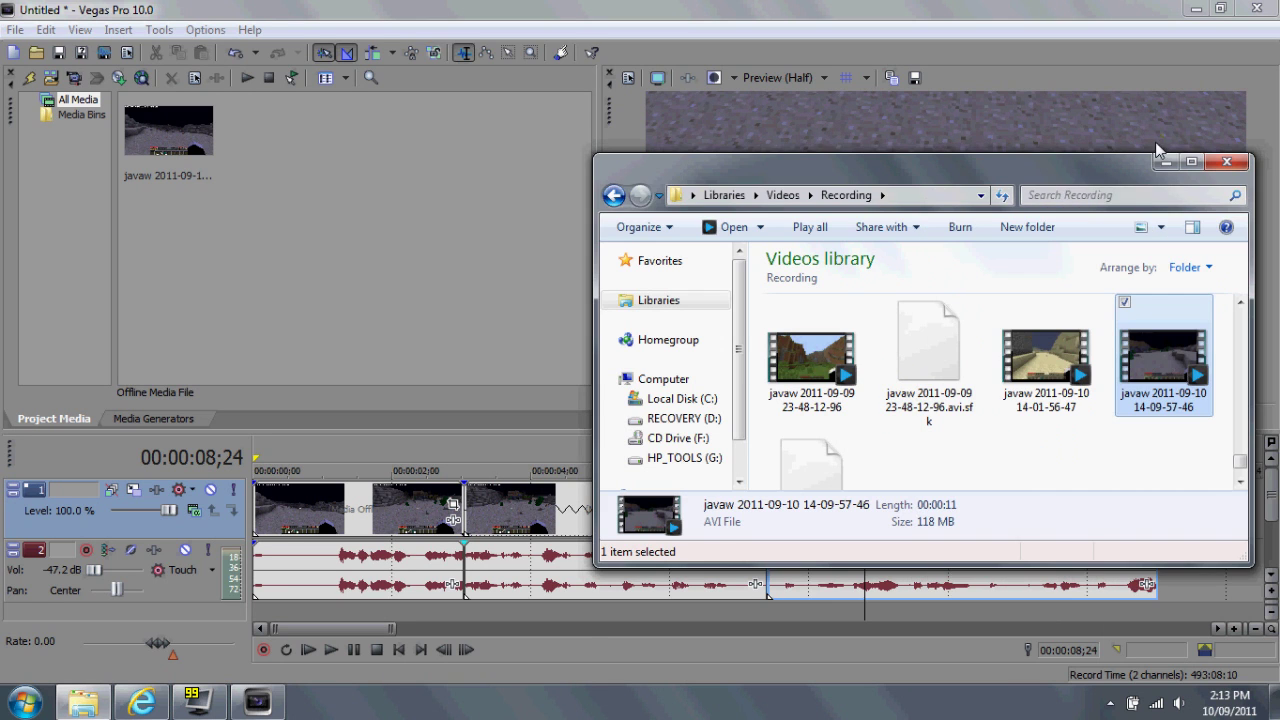
{"action": "left_click", "coordinate": [1163, 151]}
{"action": "left_click", "coordinate": [573, 533]}
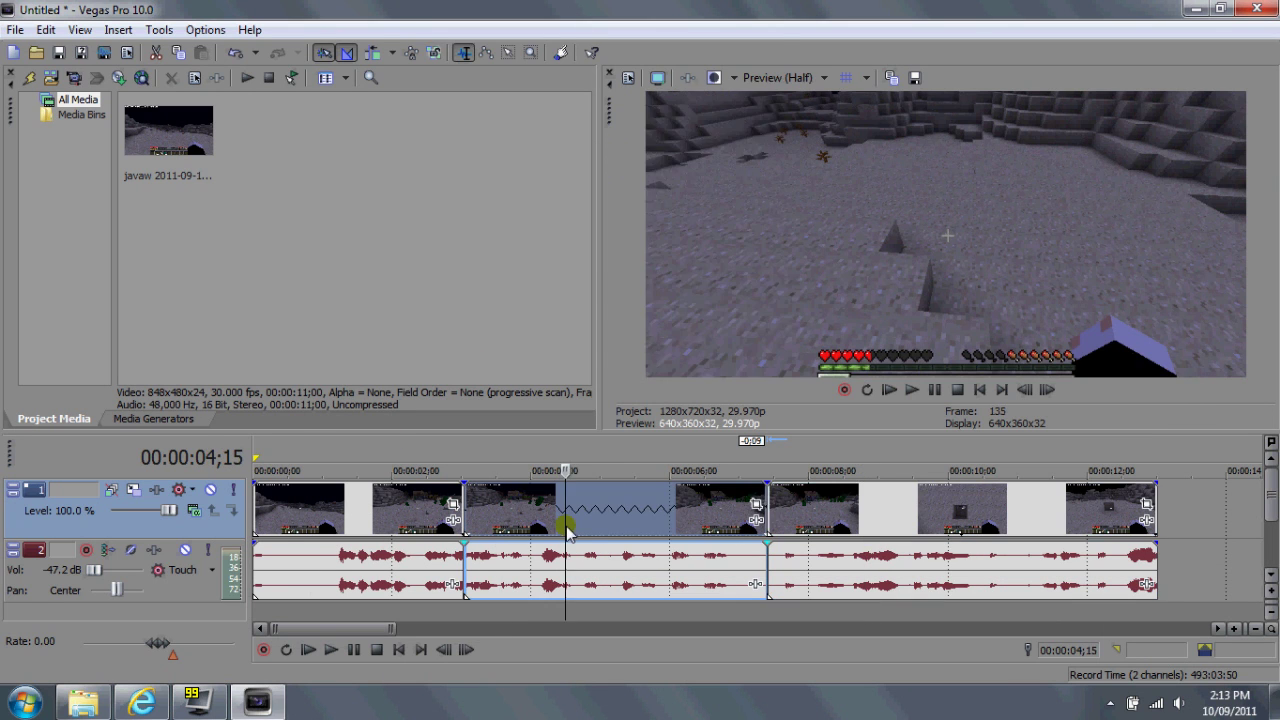
{"action": "right_click", "coordinate": [562, 528]}
{"action": "left_click", "coordinate": [600, 508]}
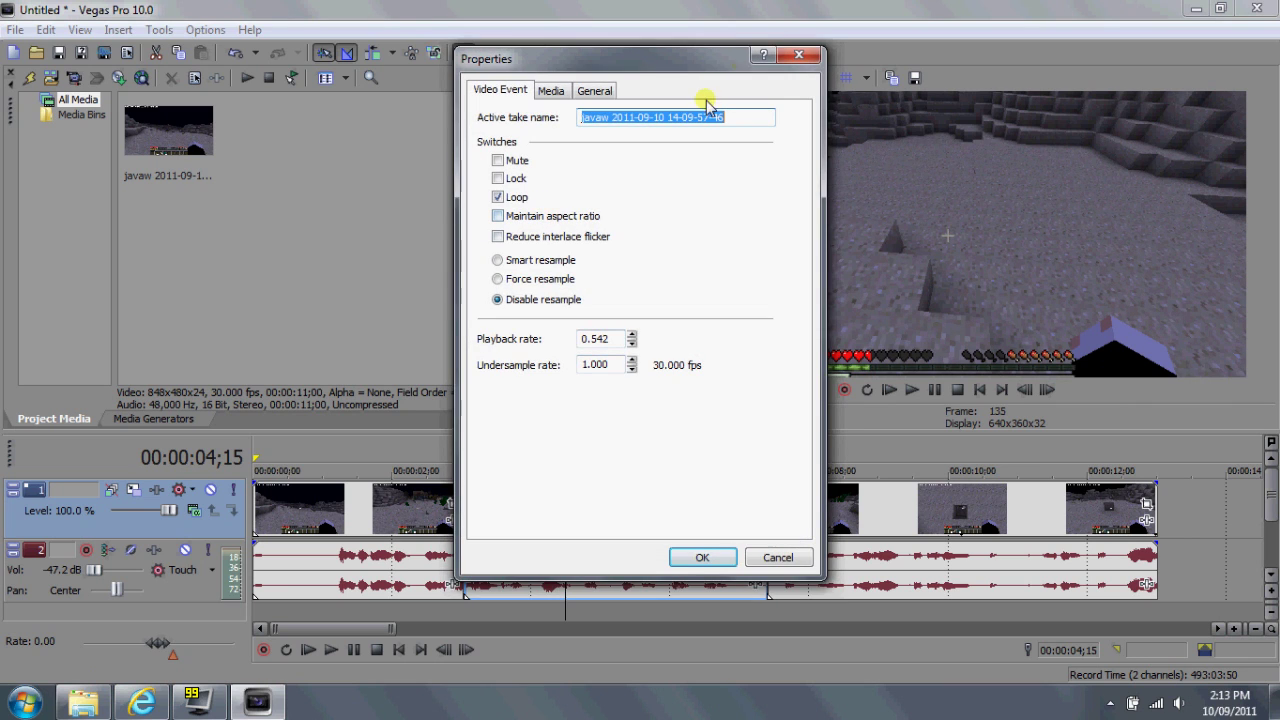
{"action": "left_click", "coordinate": [801, 56]}
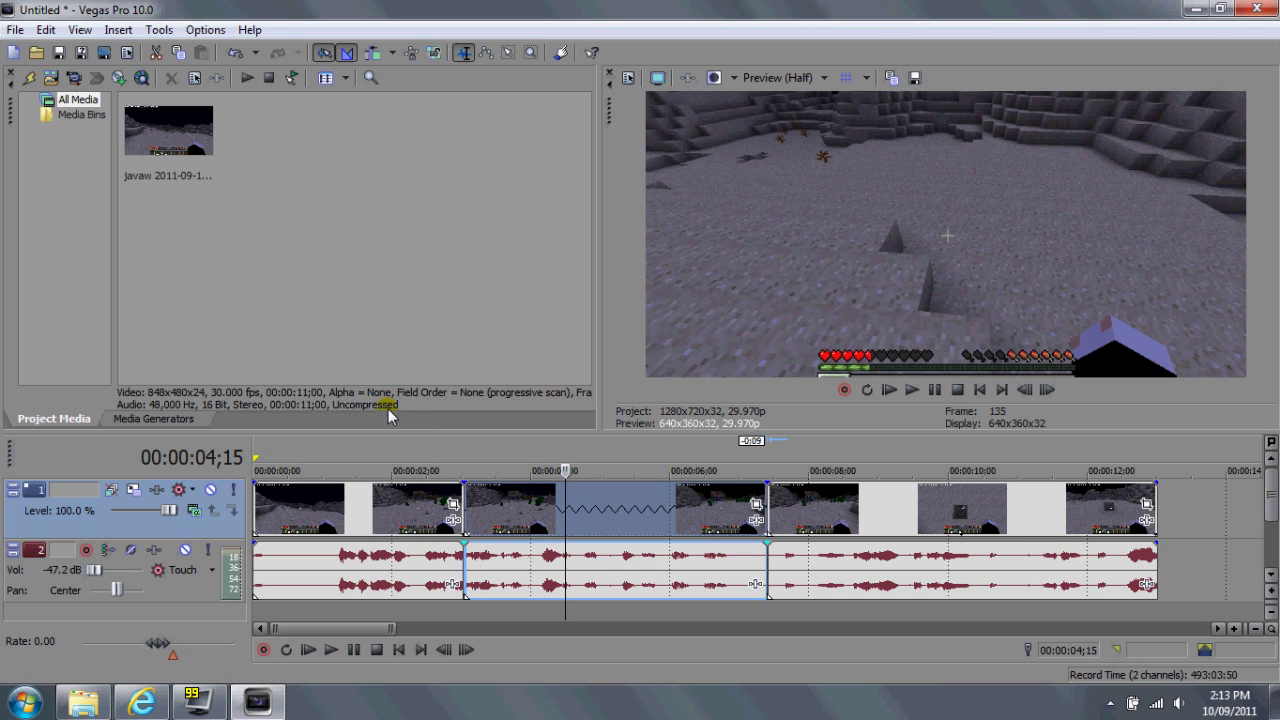
{"action": "left_click", "coordinate": [837, 509]}
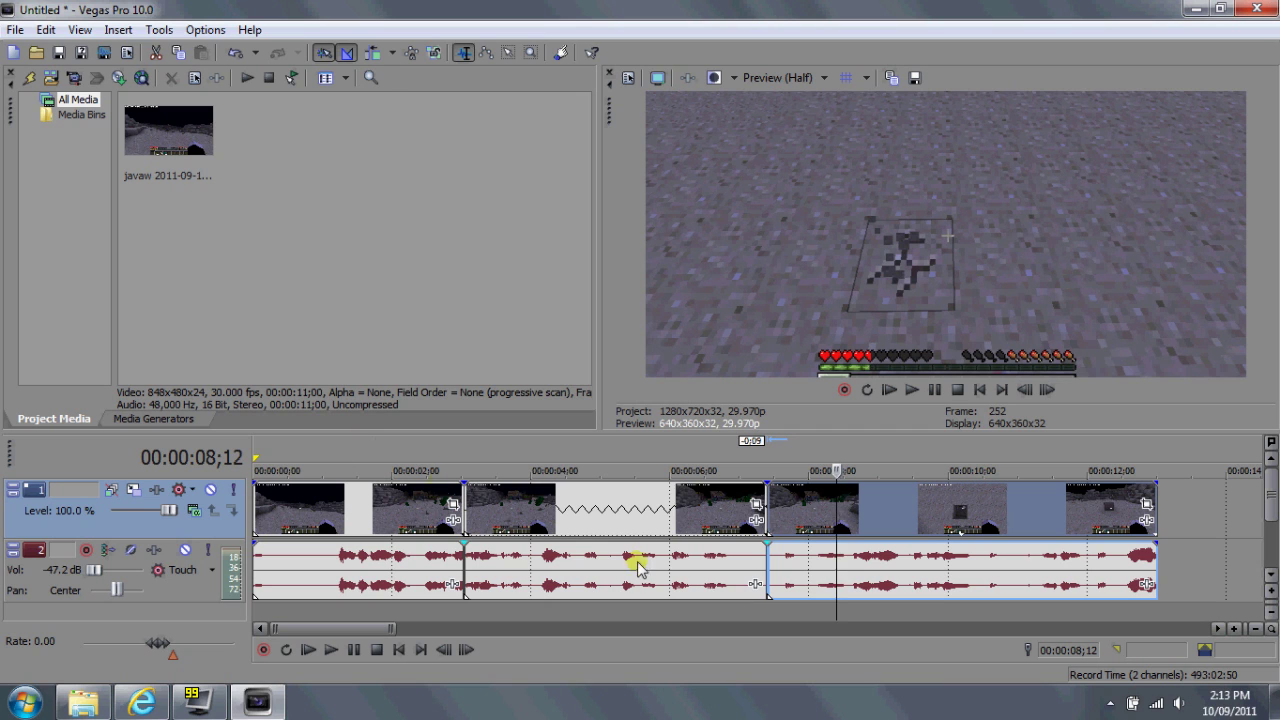
{"action": "left_click", "coordinate": [326, 520]}
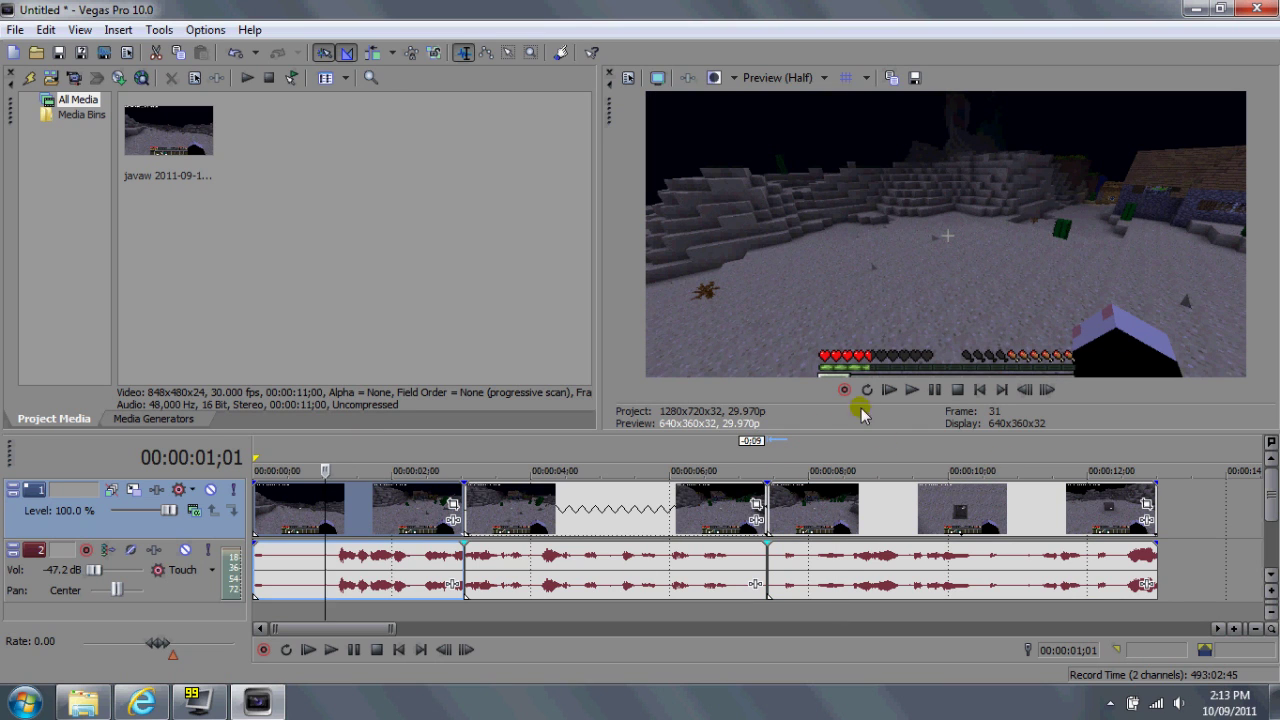
{"action": "right_click", "coordinate": [837, 545]}
{"action": "left_click", "coordinate": [643, 512]}
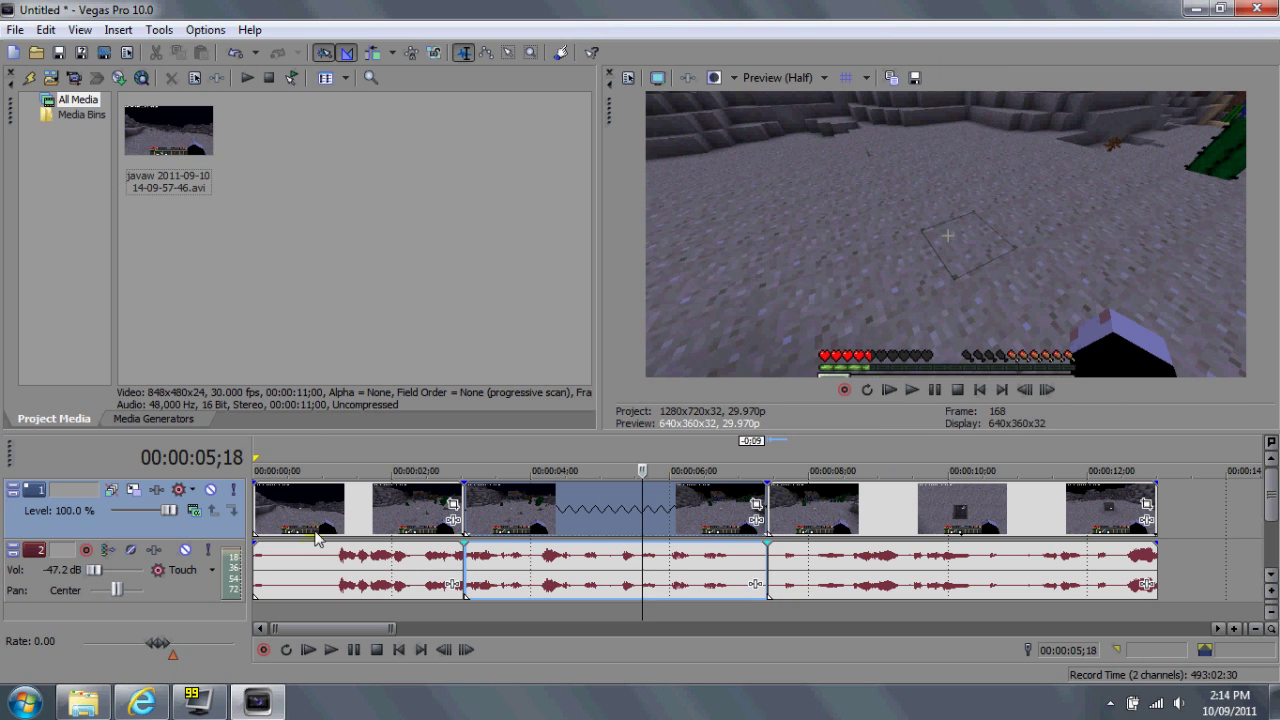
{"action": "left_click", "coordinate": [303, 522]}
- Start File > Render As and bring up the output format list
{"action": "left_click", "coordinate": [15, 29]}
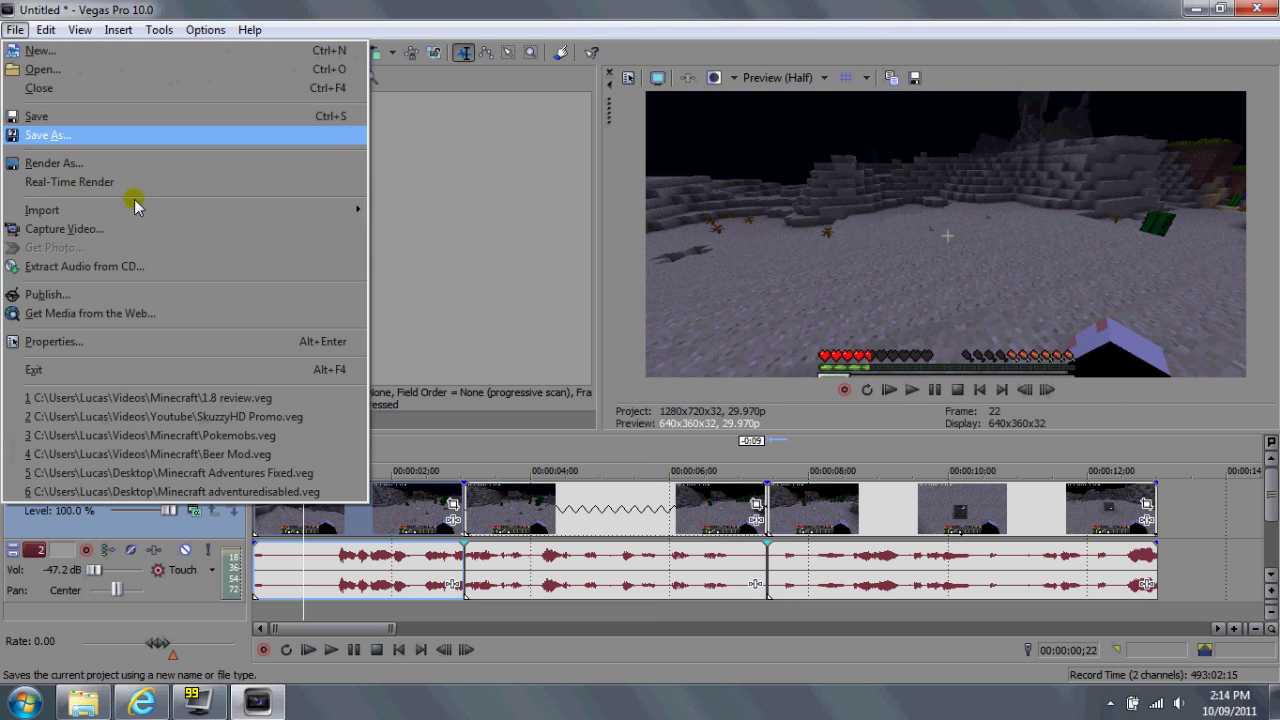
{"action": "left_click", "coordinate": [523, 257]}
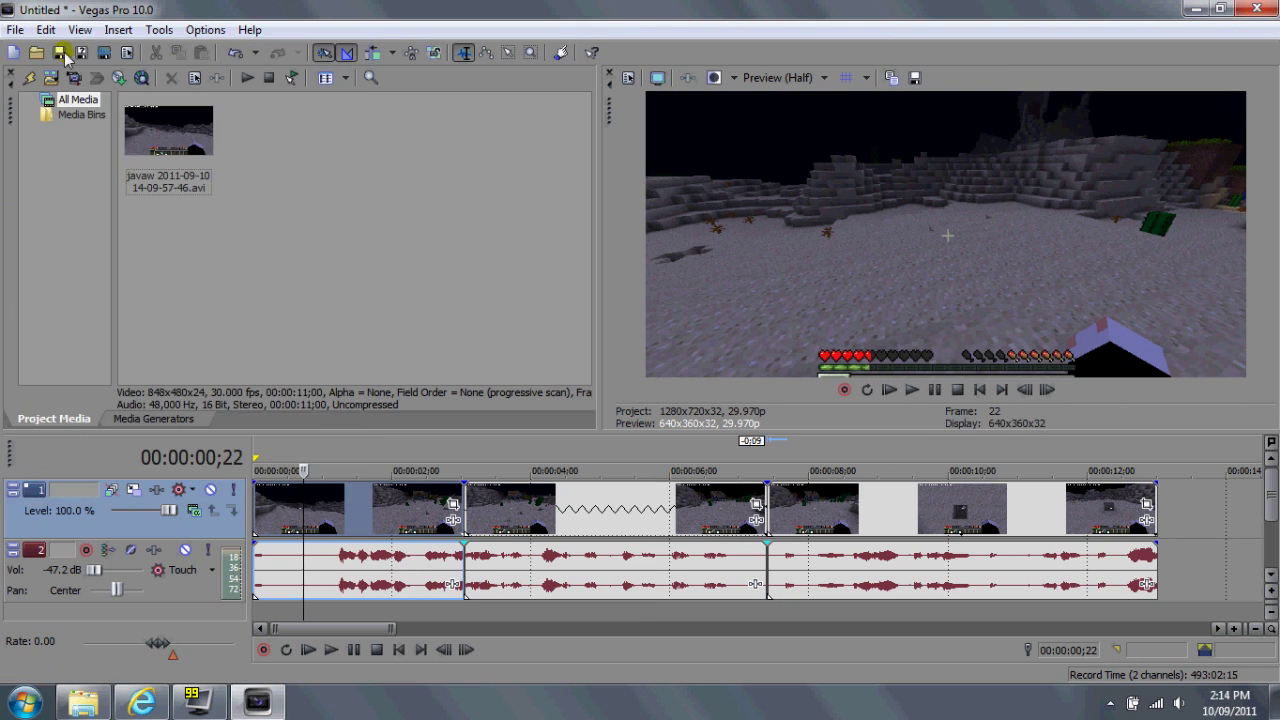
{"action": "left_click", "coordinate": [16, 30]}
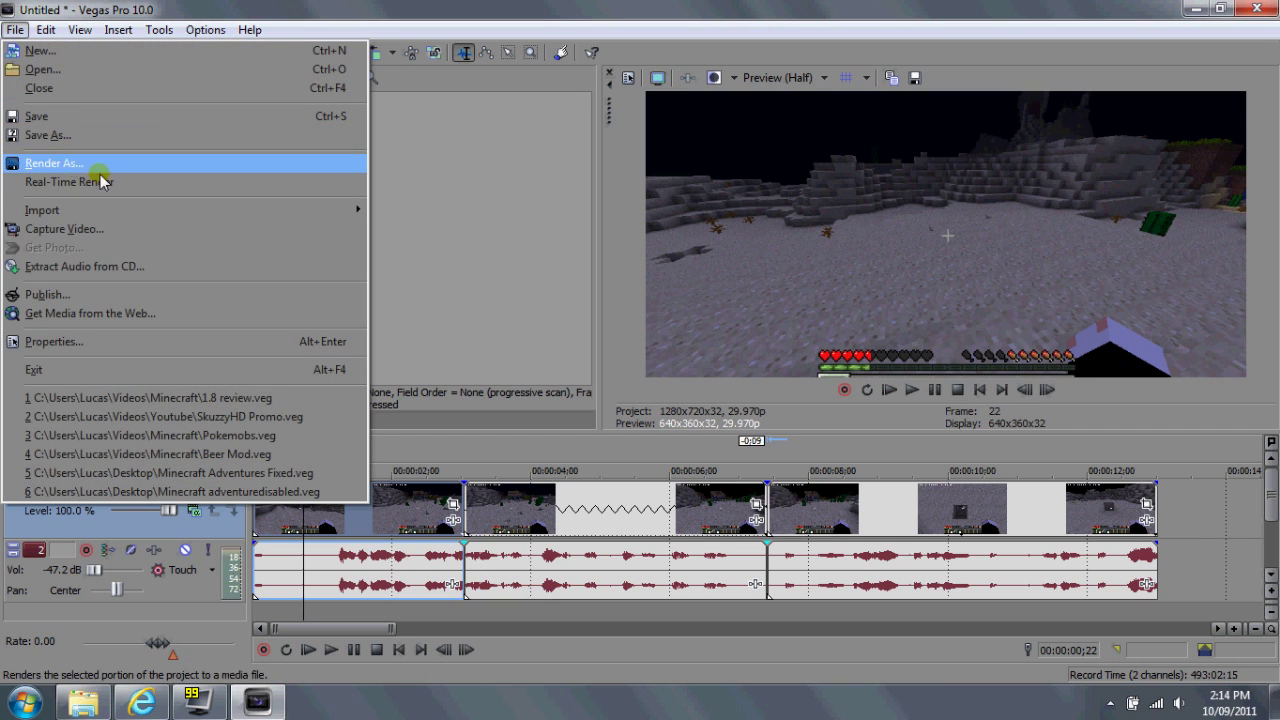
{"action": "left_click", "coordinate": [80, 164]}
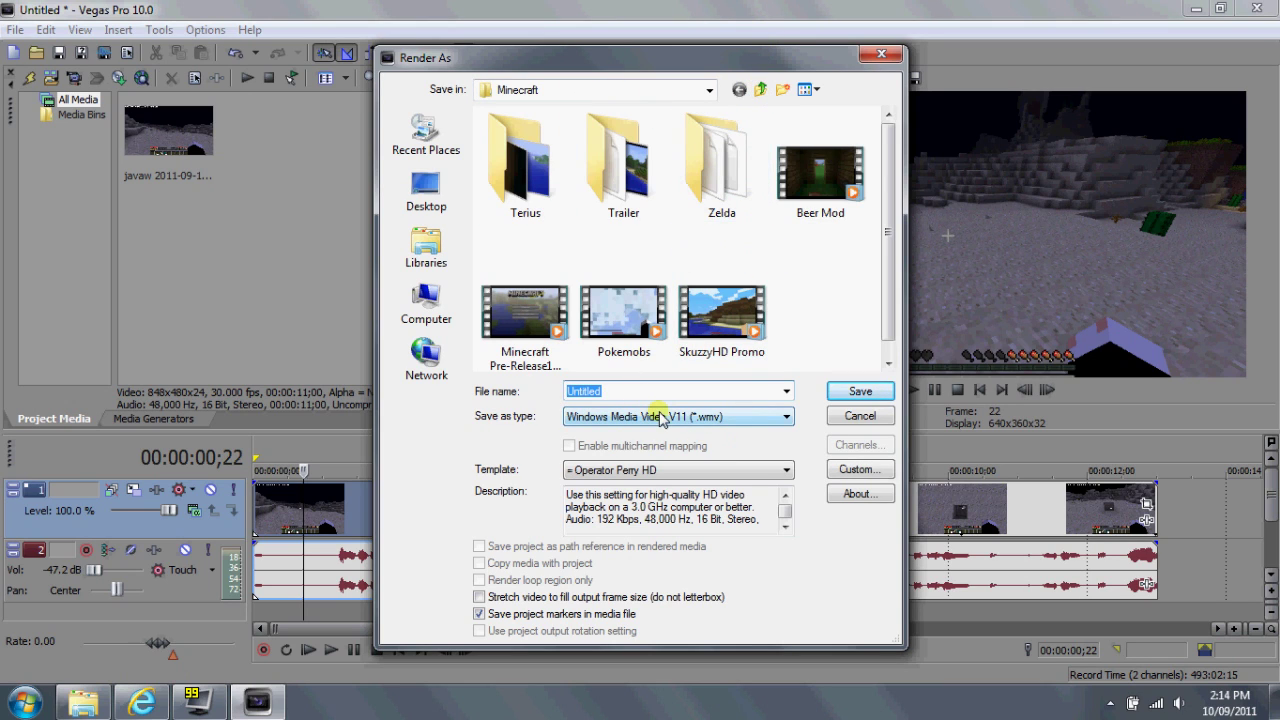
{"action": "left_click", "coordinate": [603, 420]}
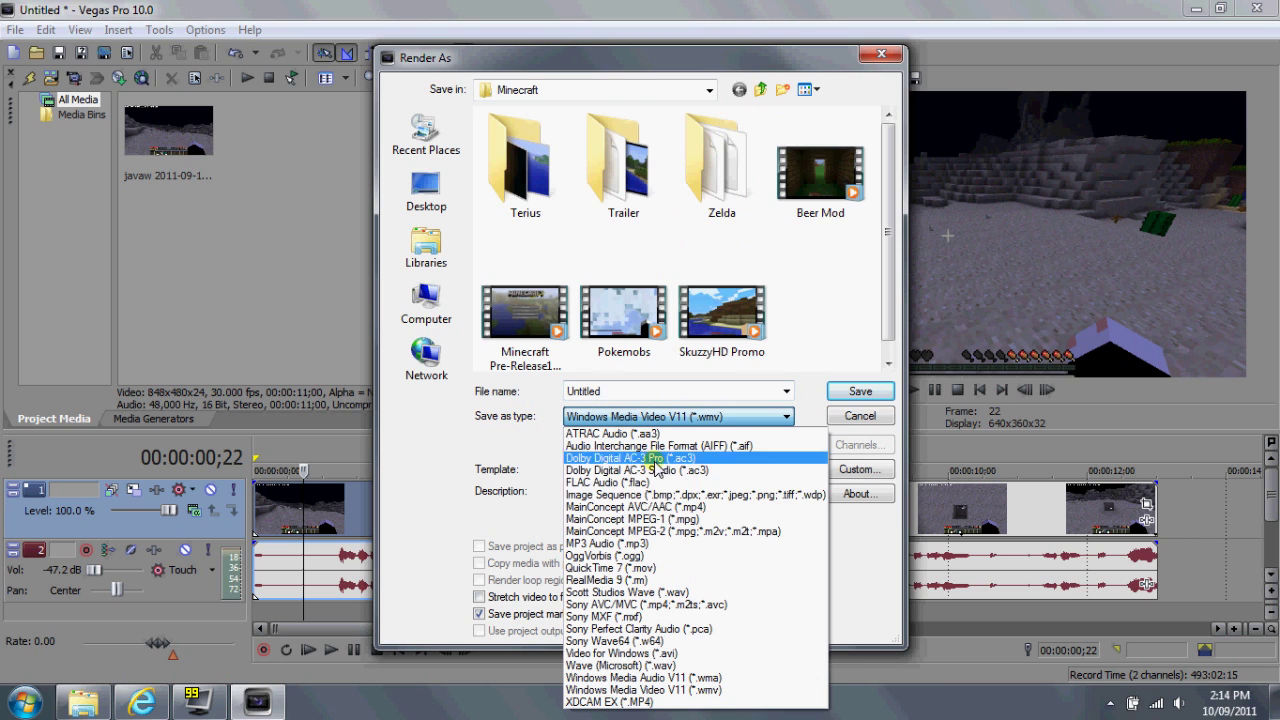
- Keep Windows Media Video V11, pick Operator Perry HD, and inspect its custom settings
{"action": "left_click", "coordinate": [691, 690]}
{"action": "left_click", "coordinate": [655, 469]}
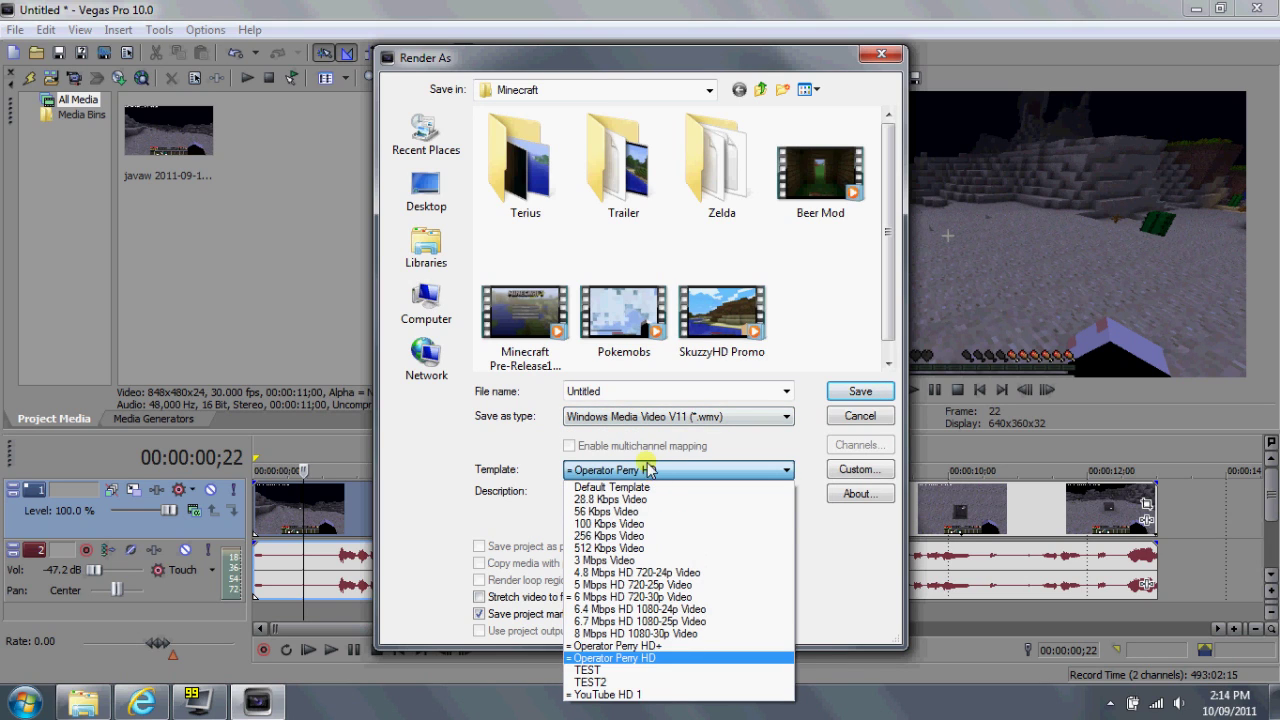
{"action": "left_click", "coordinate": [614, 658]}
{"action": "left_click", "coordinate": [845, 469]}
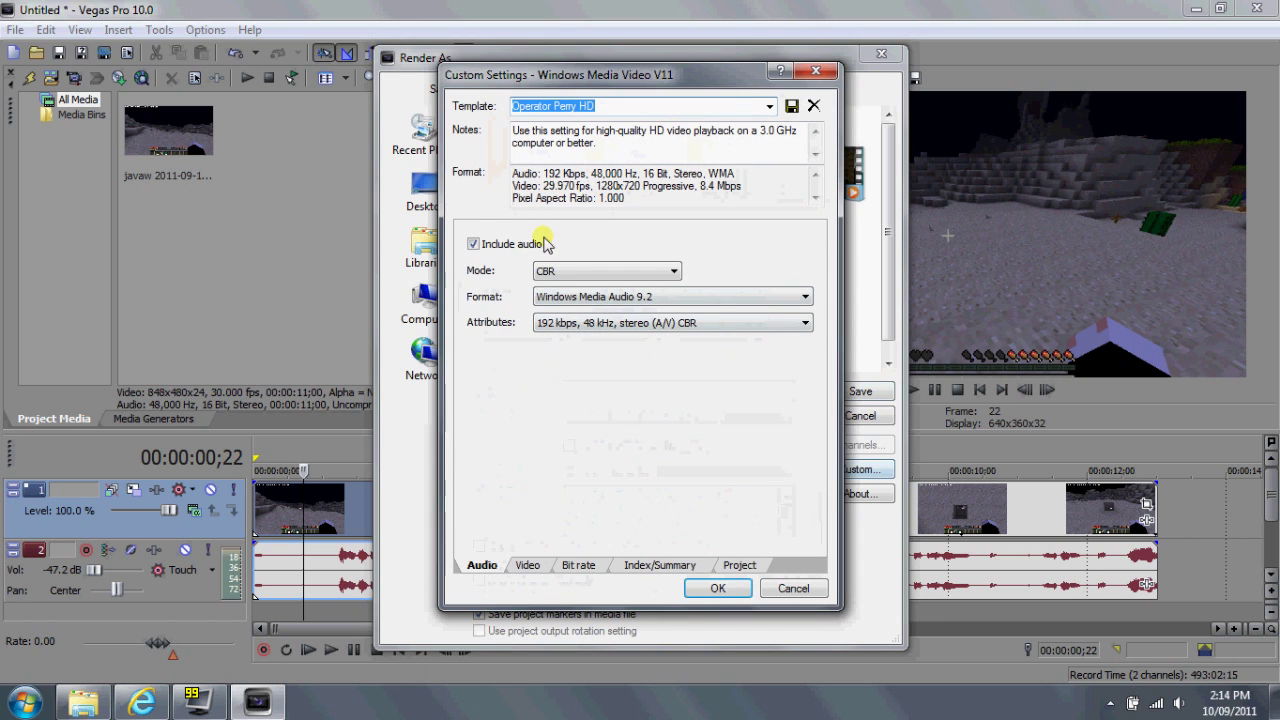
{"action": "left_click", "coordinate": [816, 71]}
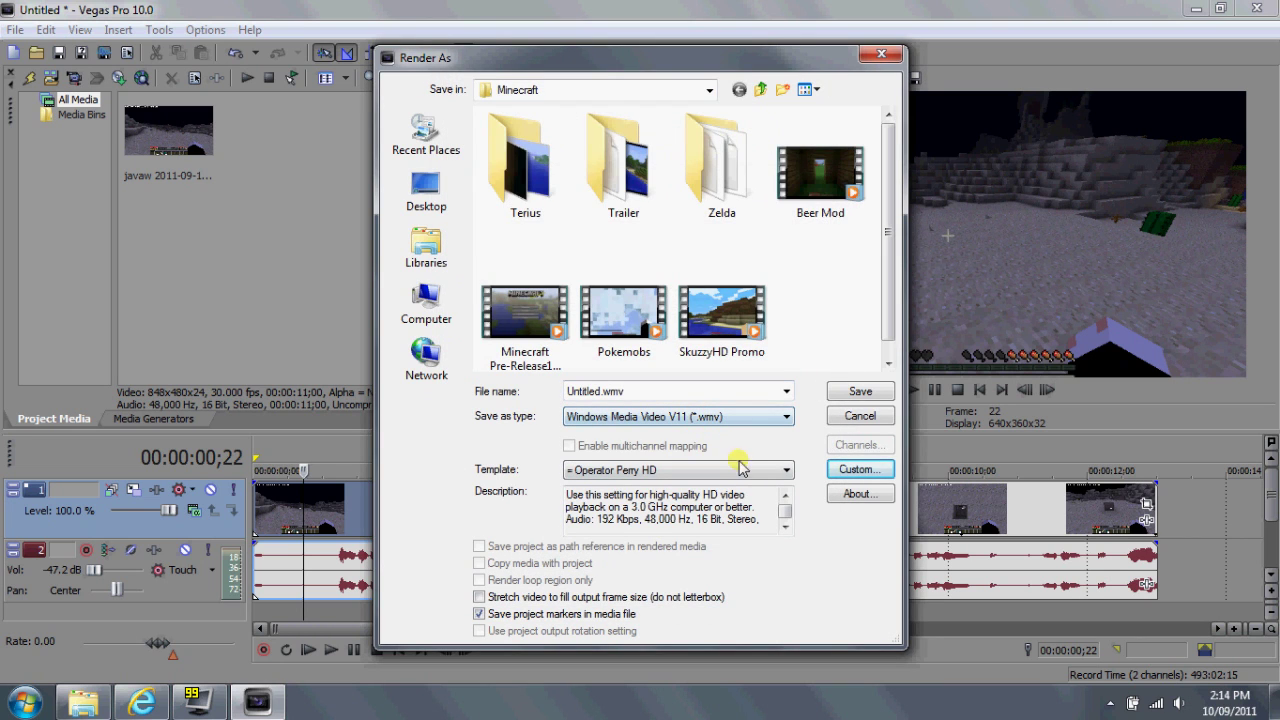
- Compare with the Default Template's settings, then reselect Operator Perry HD for customizing
{"action": "left_click", "coordinate": [625, 470]}
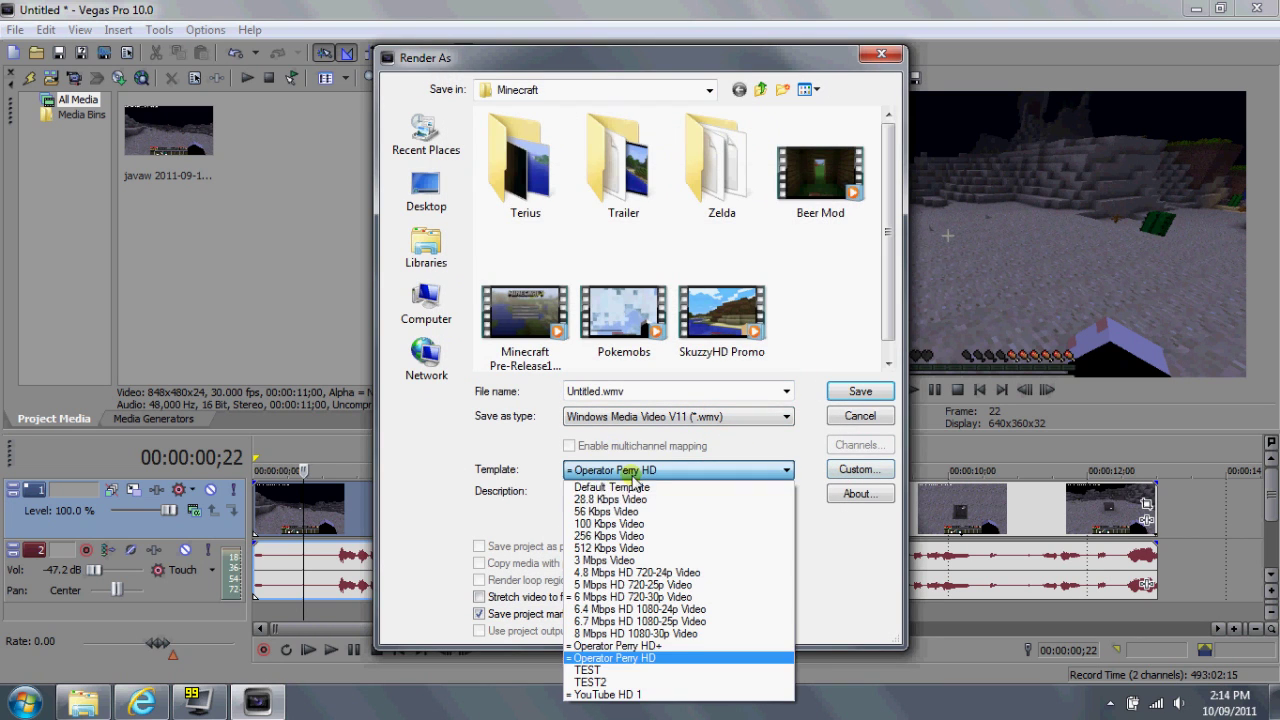
{"action": "left_click", "coordinate": [635, 487]}
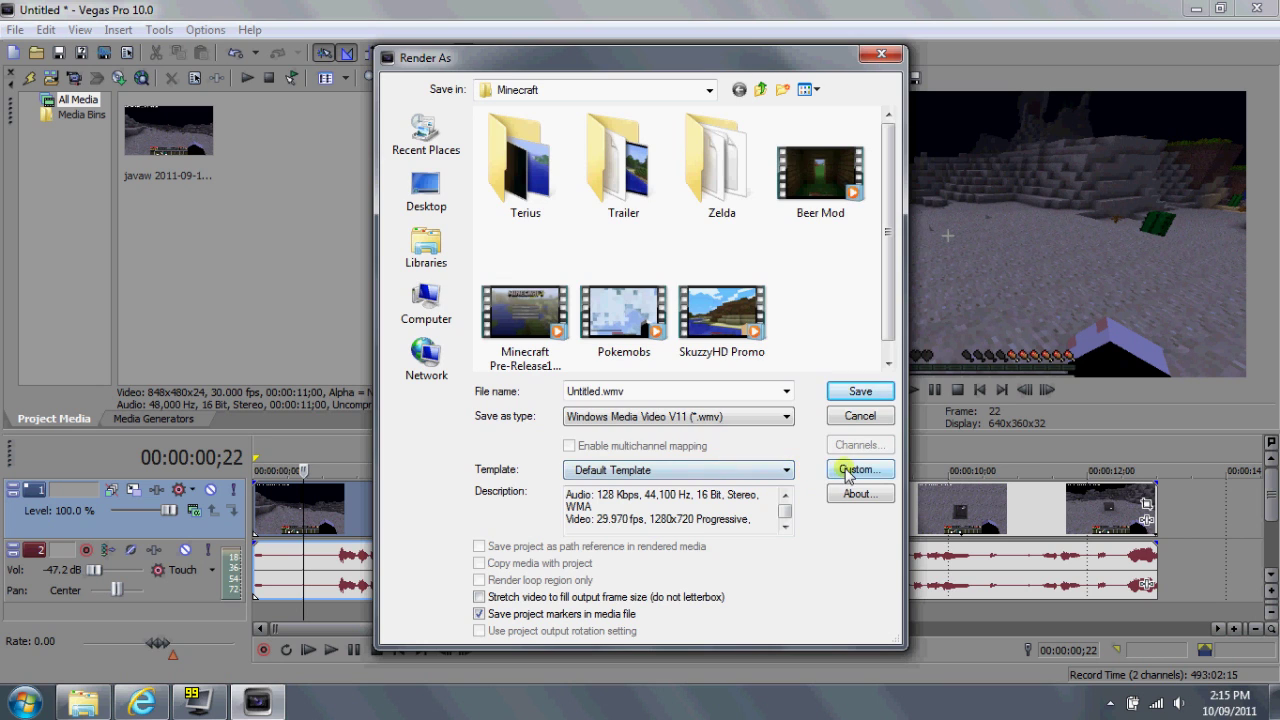
{"action": "left_click", "coordinate": [858, 469]}
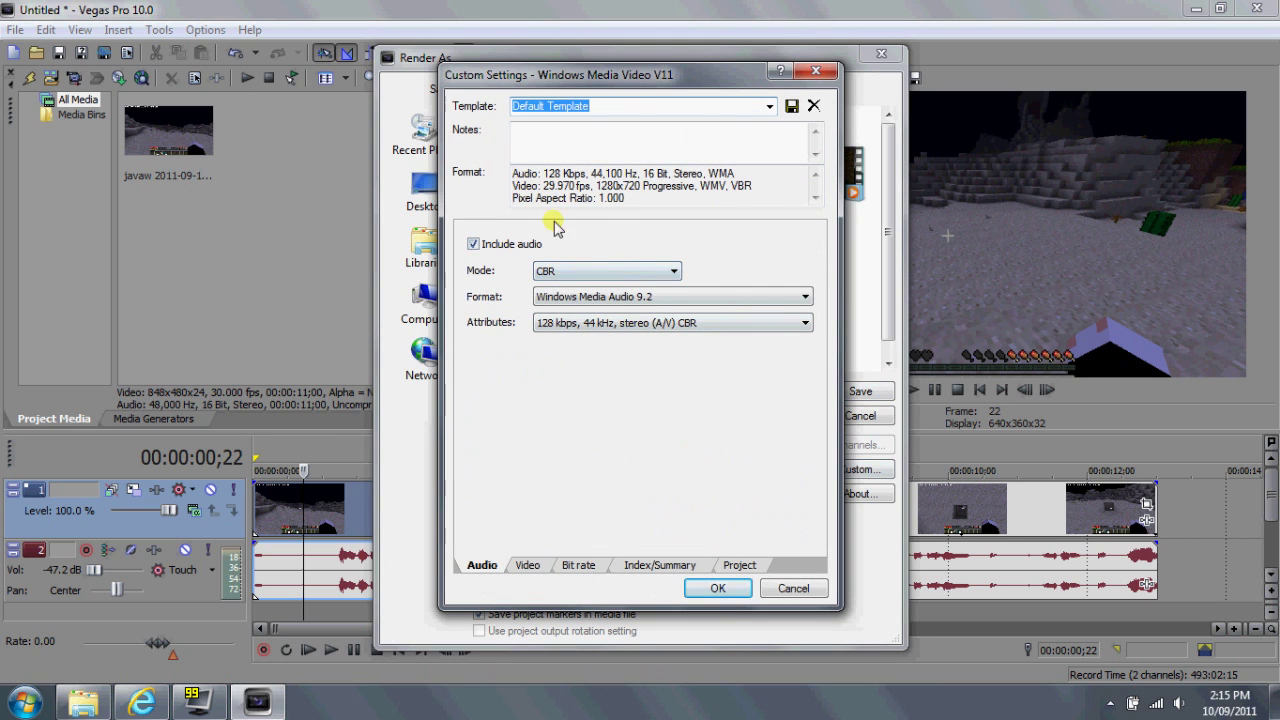
{"action": "left_click", "coordinate": [815, 71]}
{"action": "left_click", "coordinate": [720, 469]}
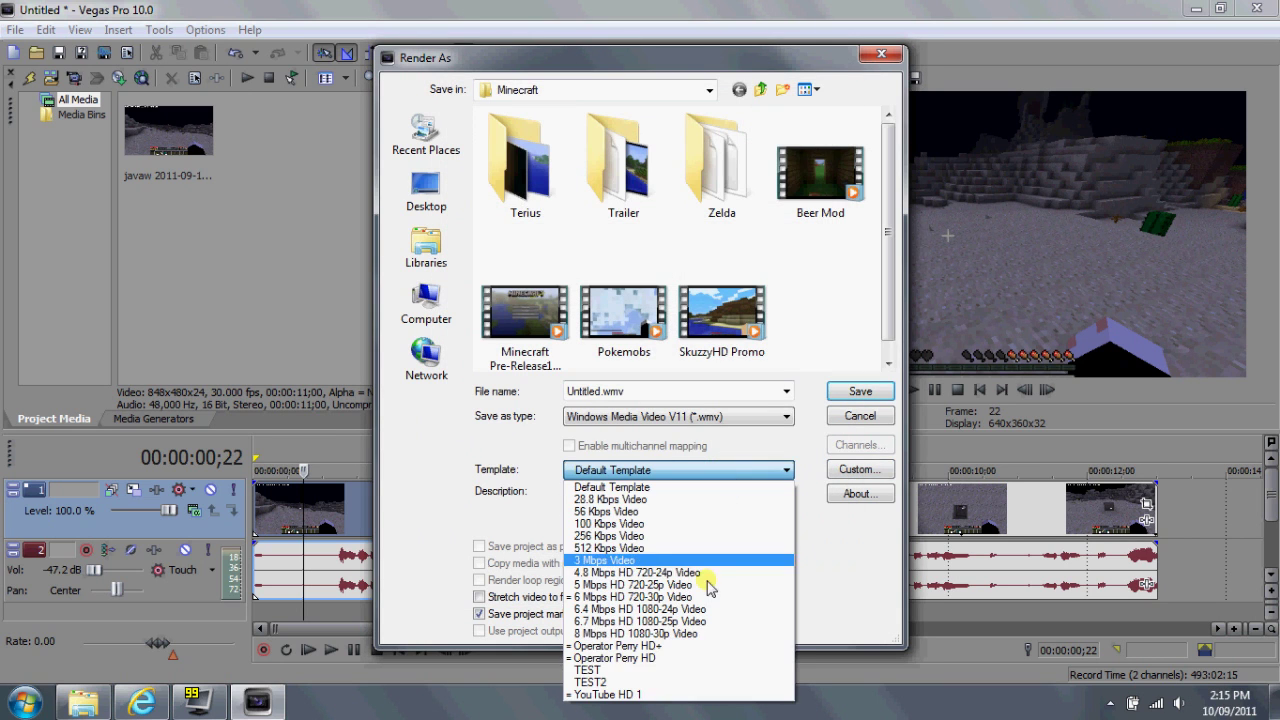
{"action": "left_click", "coordinate": [640, 658]}
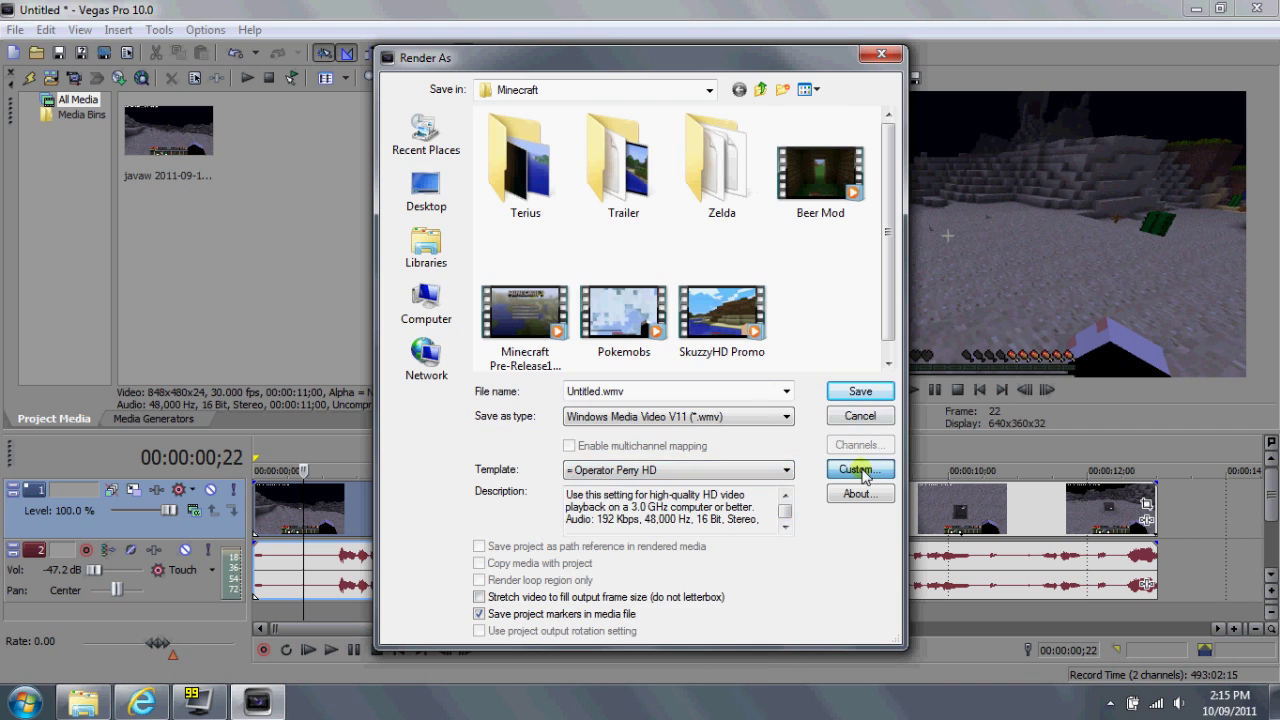
{"action": "left_click", "coordinate": [858, 469]}
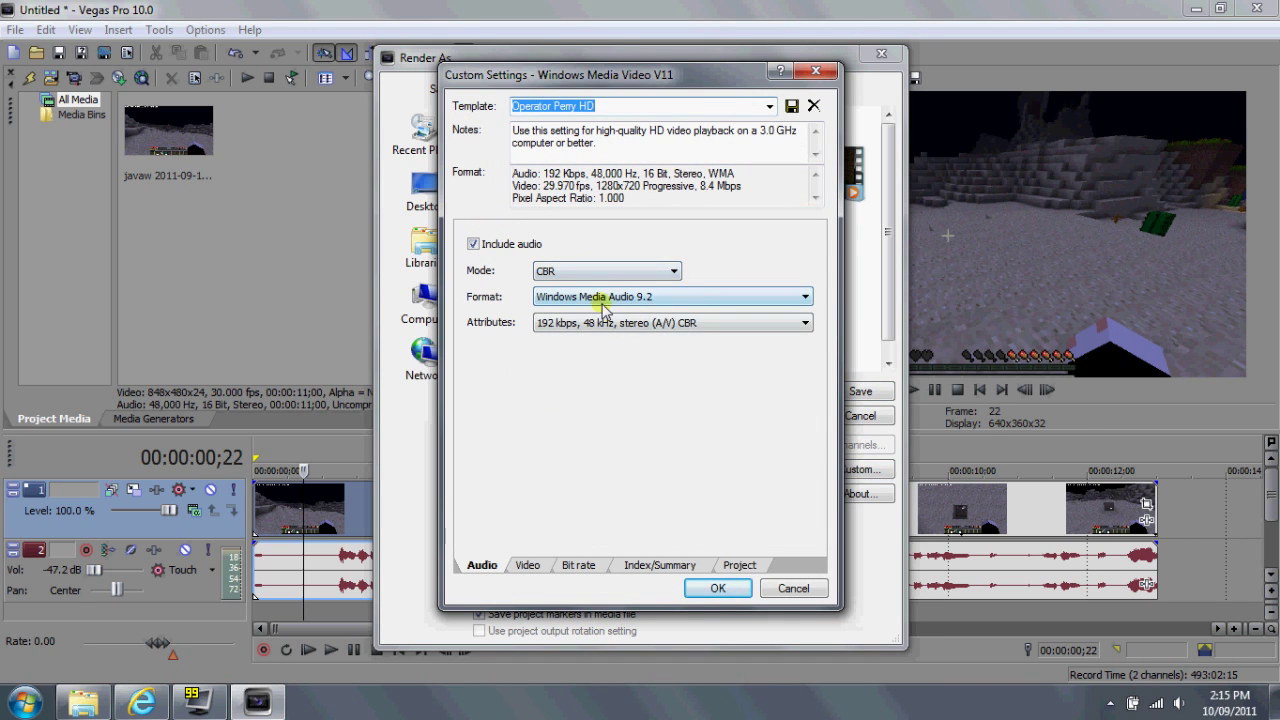
- Set the video image size to 1280x720 high definition, keeping 29.970 fps
{"action": "left_click", "coordinate": [538, 566]}
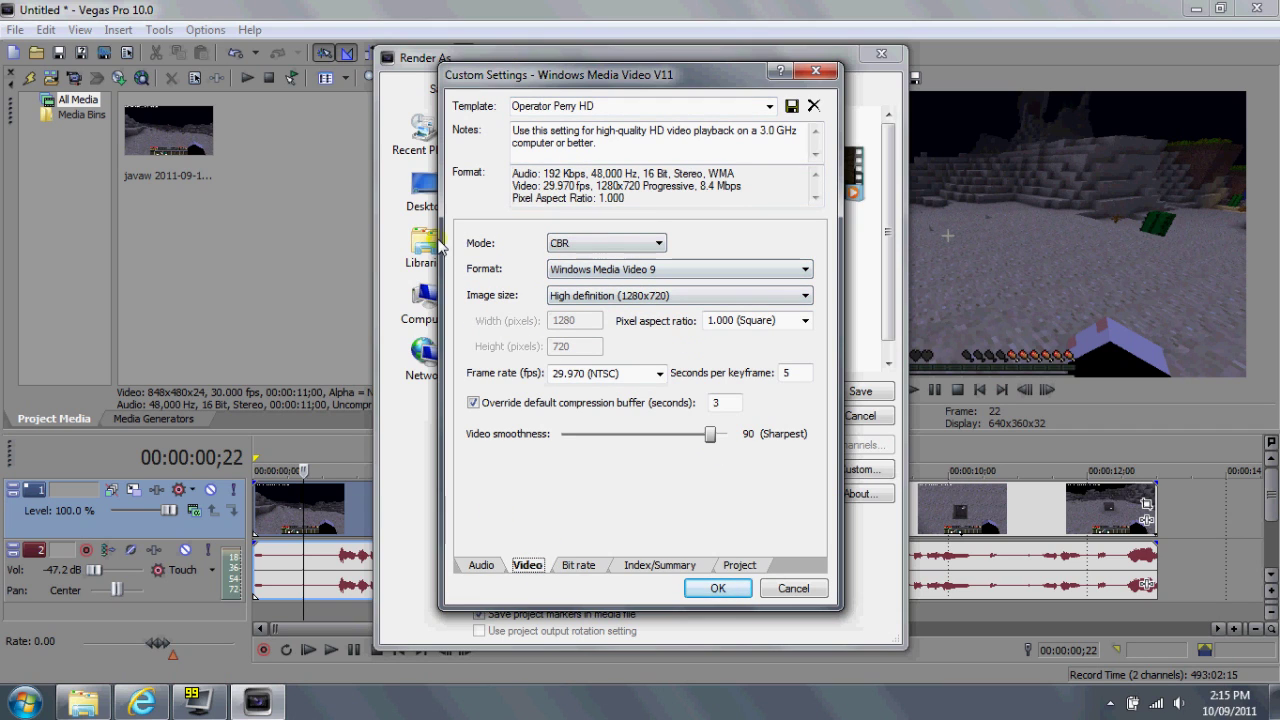
{"action": "left_click", "coordinate": [606, 297]}
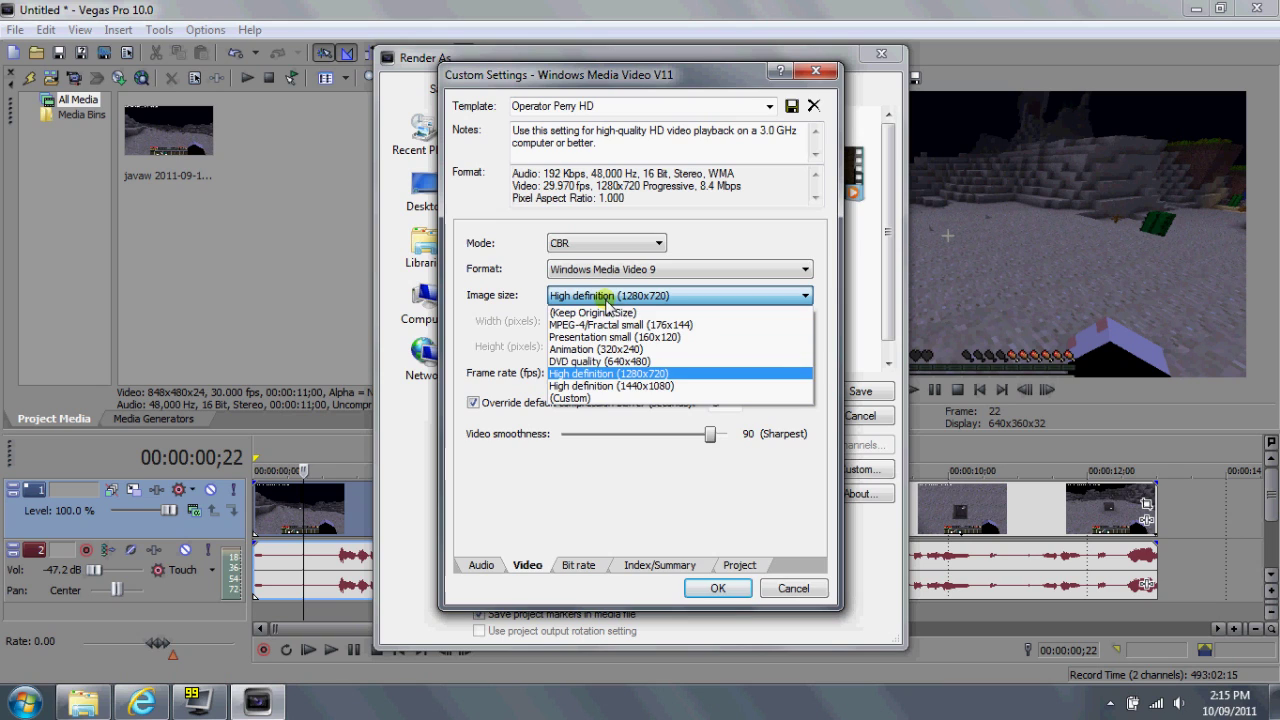
{"action": "left_click", "coordinate": [638, 373]}
{"action": "left_click", "coordinate": [628, 296]}
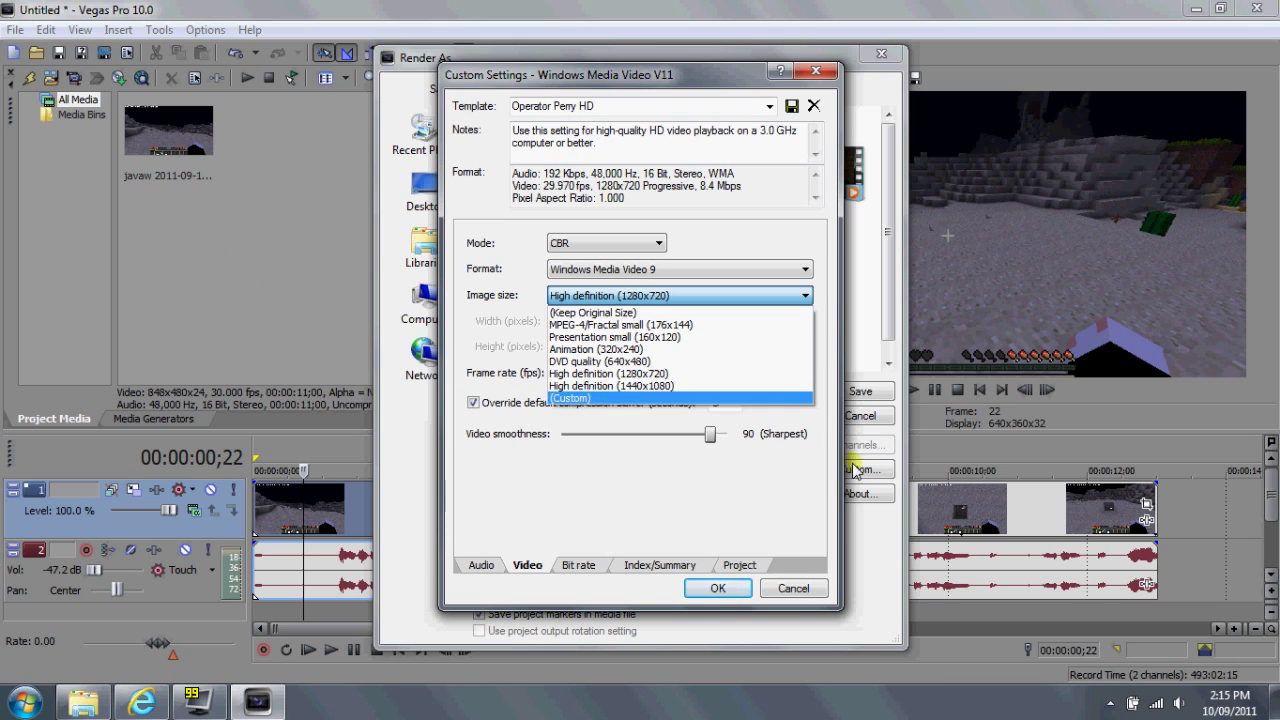
{"action": "left_click", "coordinate": [615, 373]}
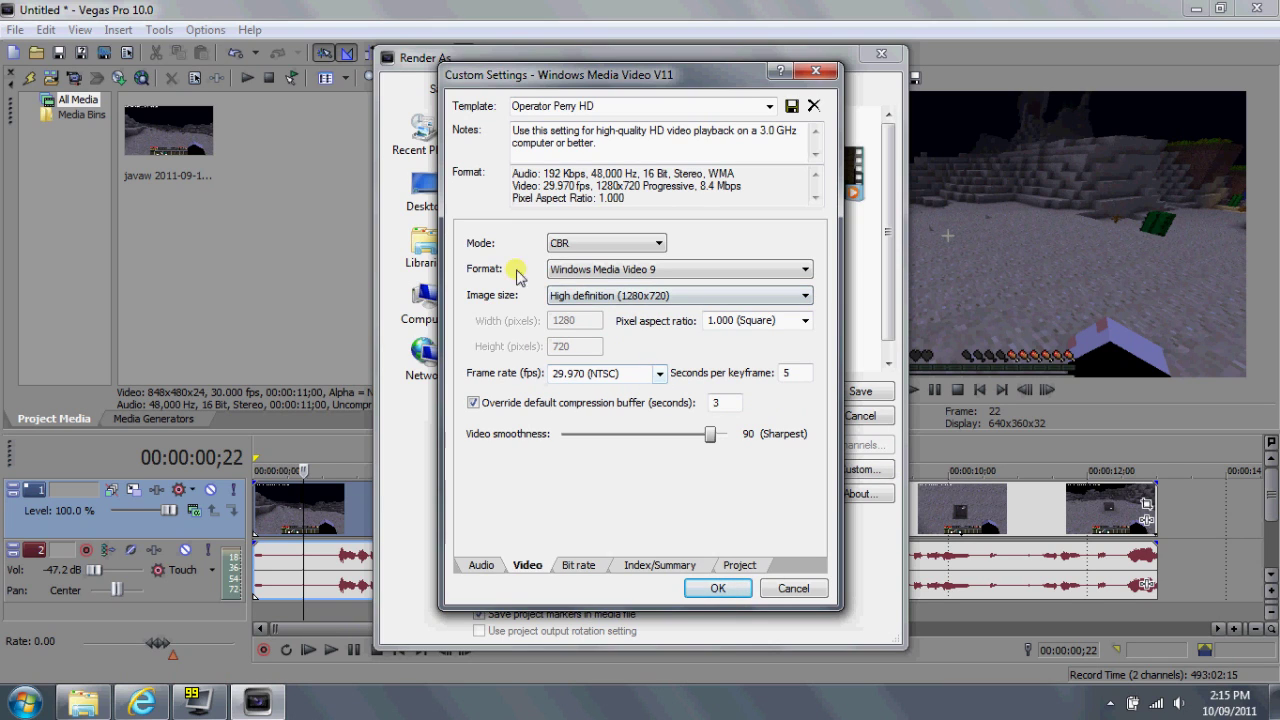
{"action": "left_click", "coordinate": [660, 375]}
{"action": "left_click", "coordinate": [603, 348]}
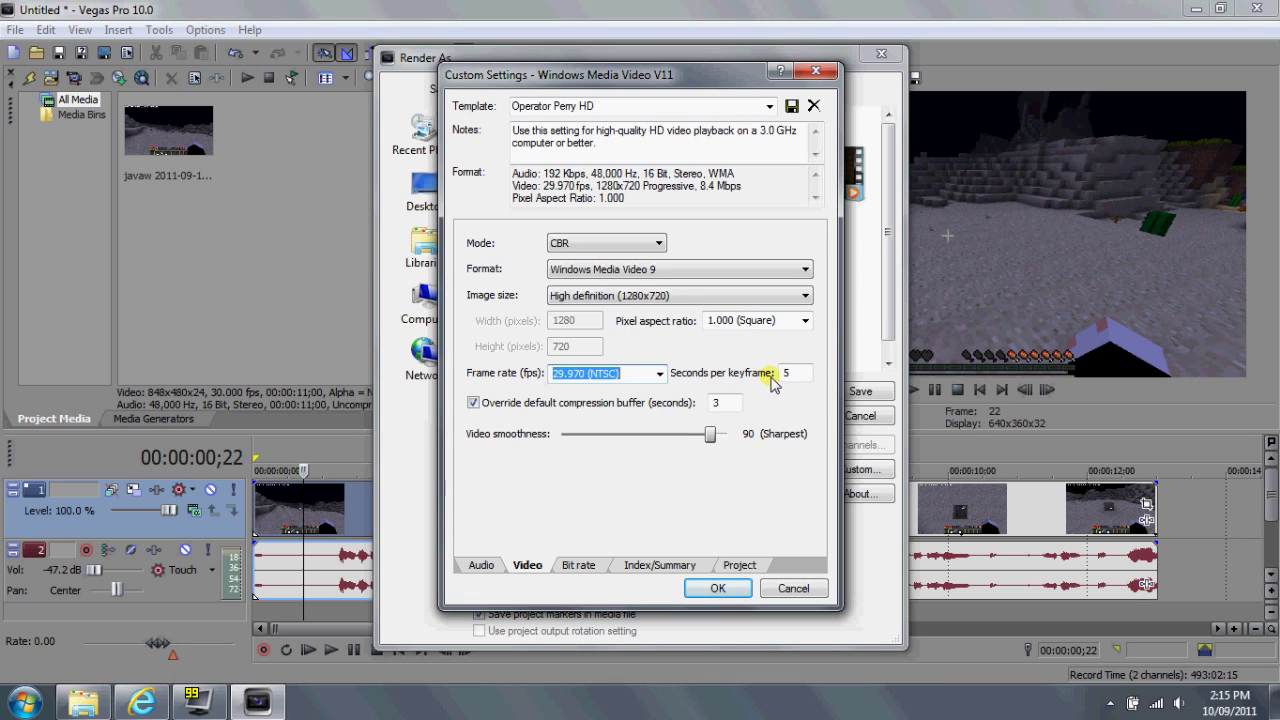
- Set the buffer to 3 seconds and push video smoothness toward Sharpest
{"action": "left_click", "coordinate": [716, 405]}
{"action": "key", "text": "BackSpace"}
{"action": "type", "text": "3"}
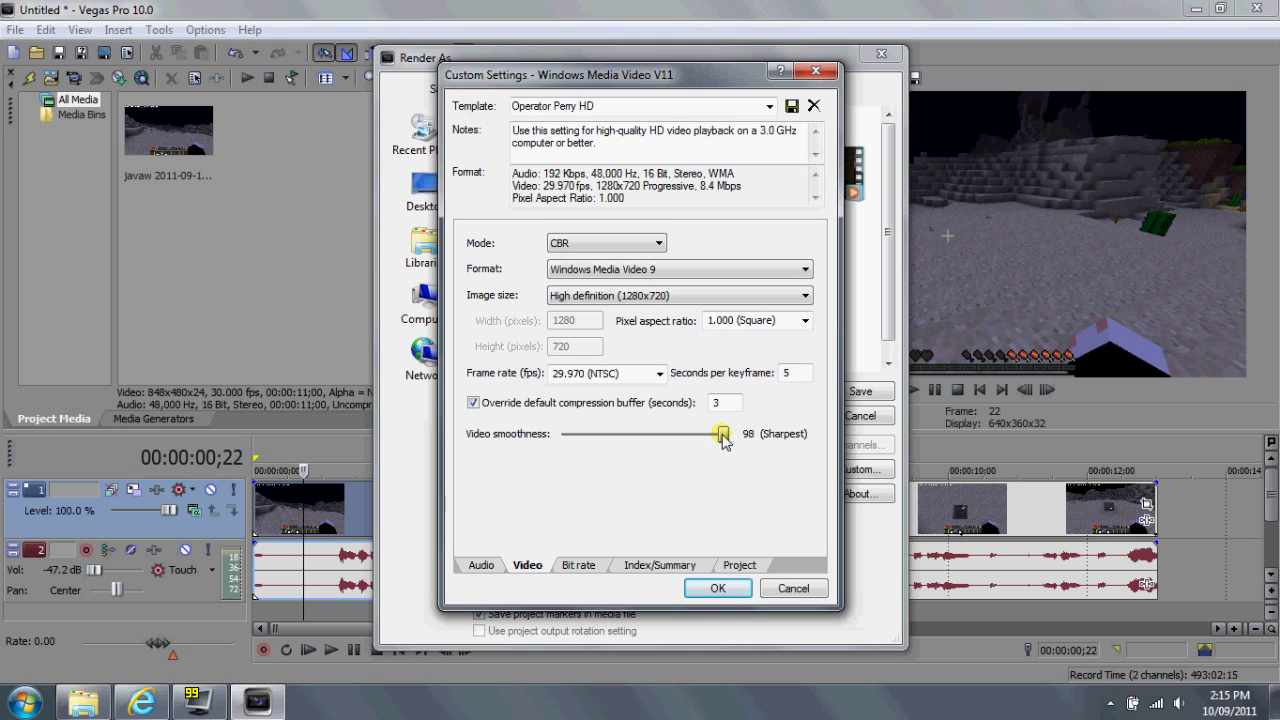
{"action": "mouse_move", "coordinate": [711, 436]}
{"action": "left_mouse_down"}
{"action": "mouse_move", "coordinate": [730, 438]}
{"action": "mouse_move", "coordinate": [716, 447]}
{"action": "left_mouse_up"}
- Change the Internet/LAN target bit rate from '4 M' to '4M'
{"action": "left_click", "coordinate": [580, 565]}
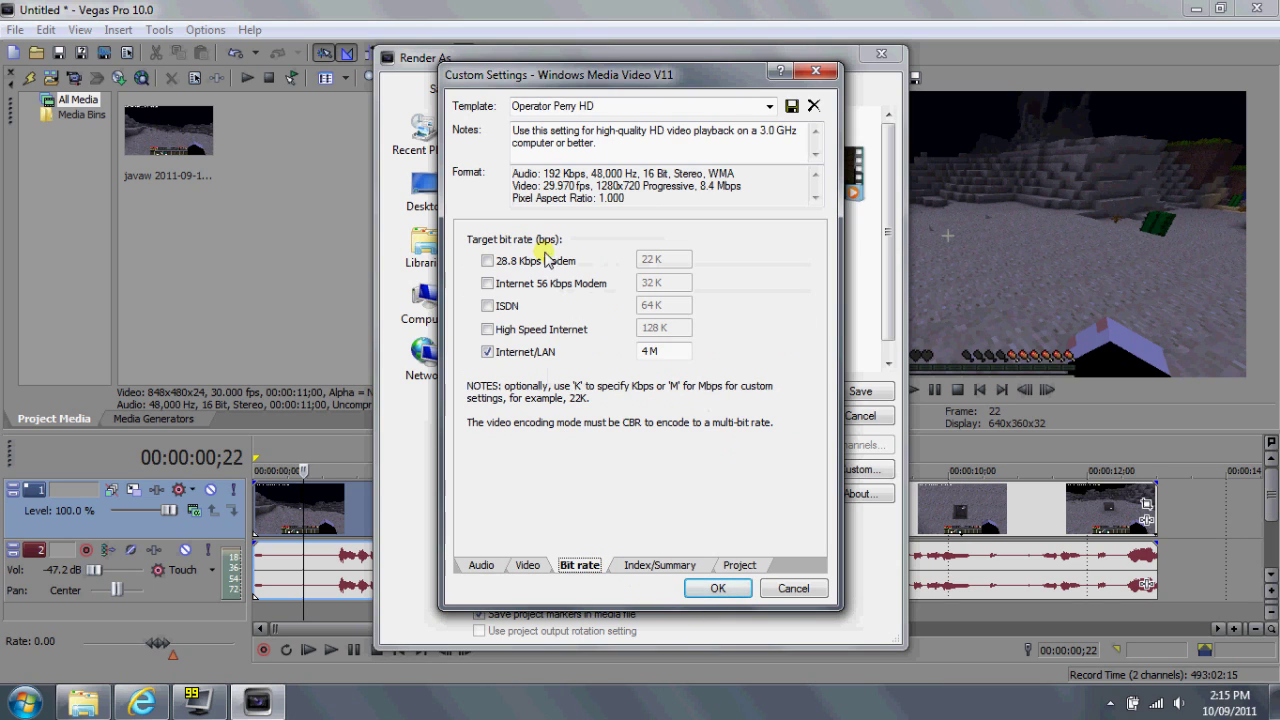
{"action": "left_click", "coordinate": [668, 362]}
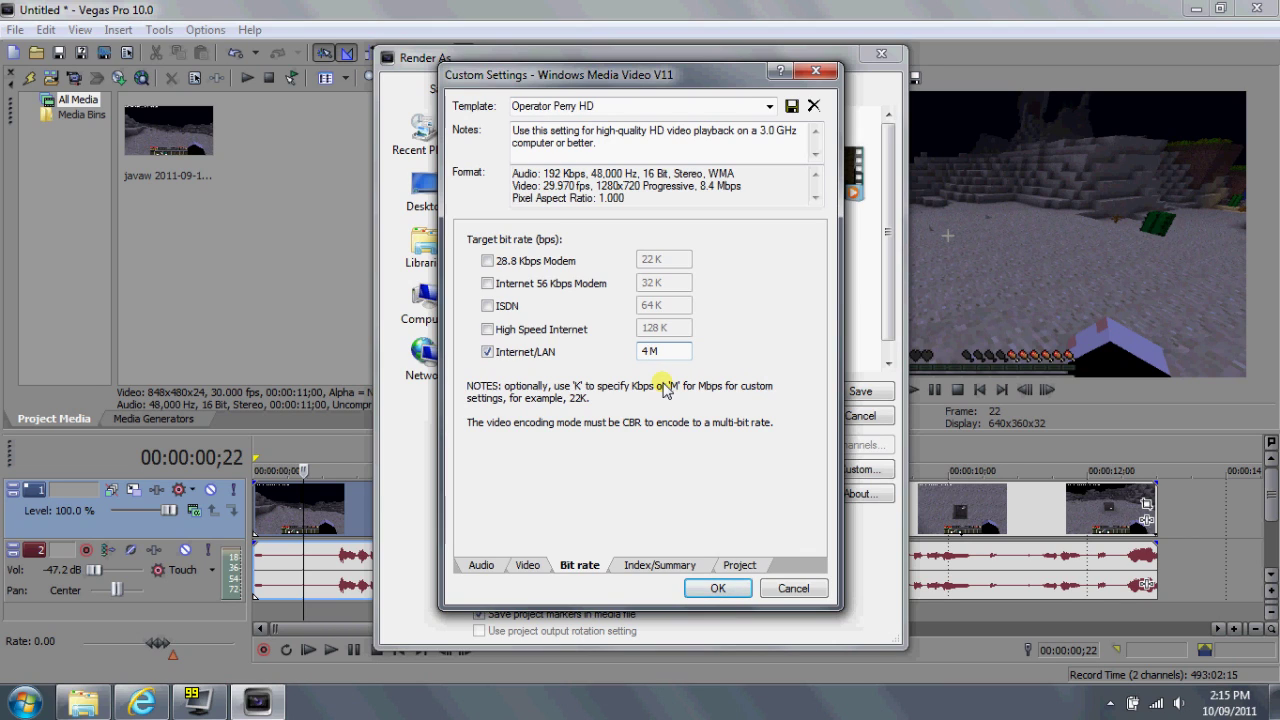
{"action": "left_click", "coordinate": [640, 358]}
{"action": "key", "text": "BackSpace"}
{"action": "left_click", "coordinate": [648, 352]}
{"action": "key", "text": "BackSpace"}
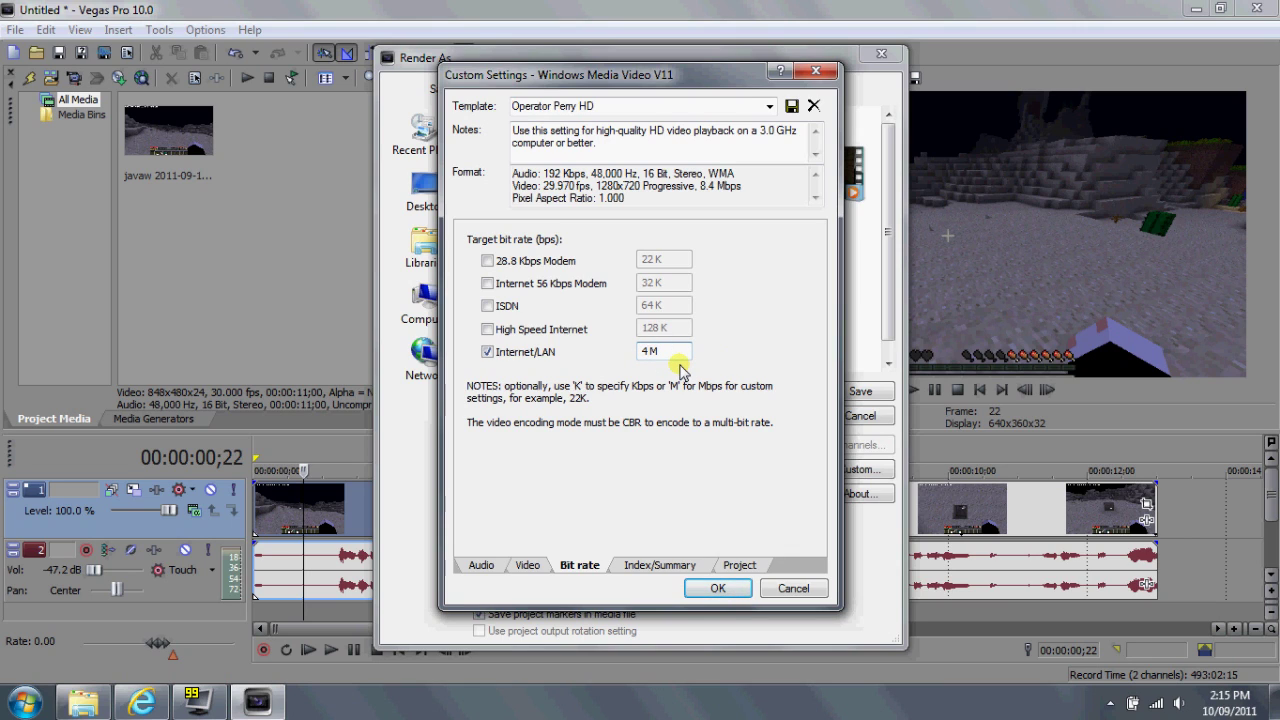
- Set video rendering quality to Best on the Project settings page
{"action": "left_click", "coordinate": [655, 566]}
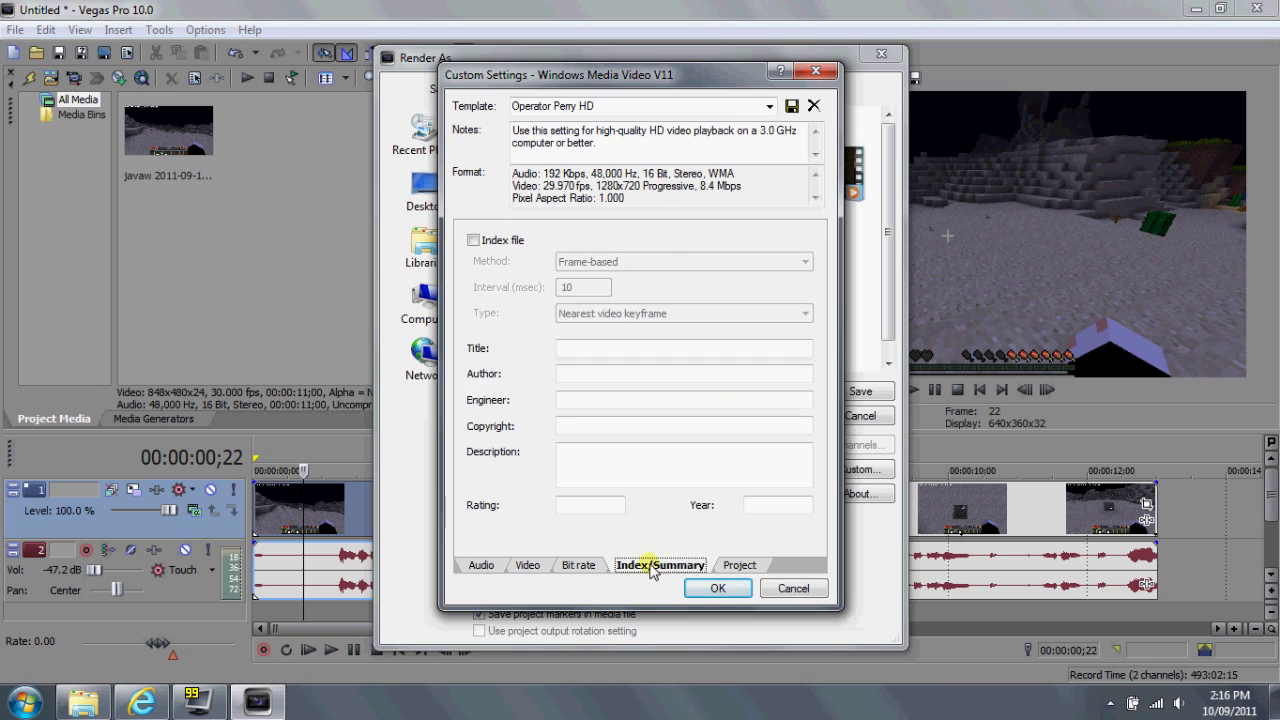
{"action": "left_click", "coordinate": [574, 565]}
{"action": "left_click", "coordinate": [738, 565]}
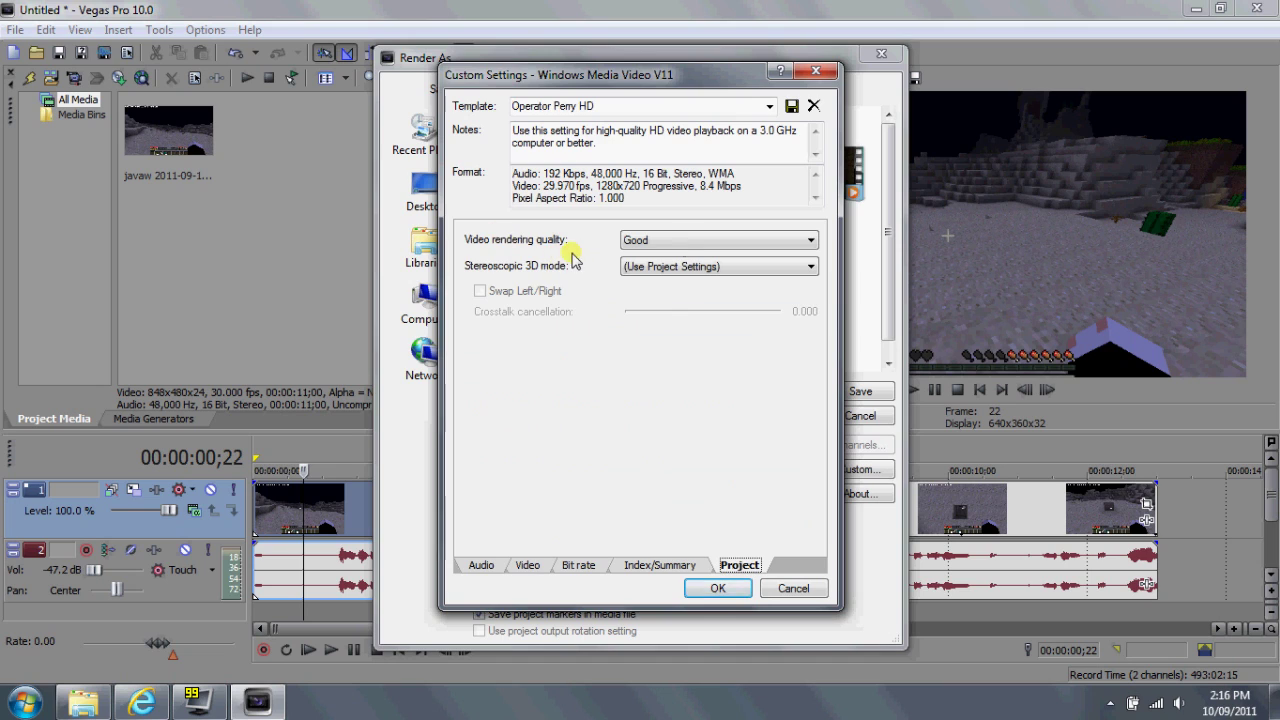
{"action": "left_click", "coordinate": [678, 242]}
{"action": "left_click", "coordinate": [634, 320]}
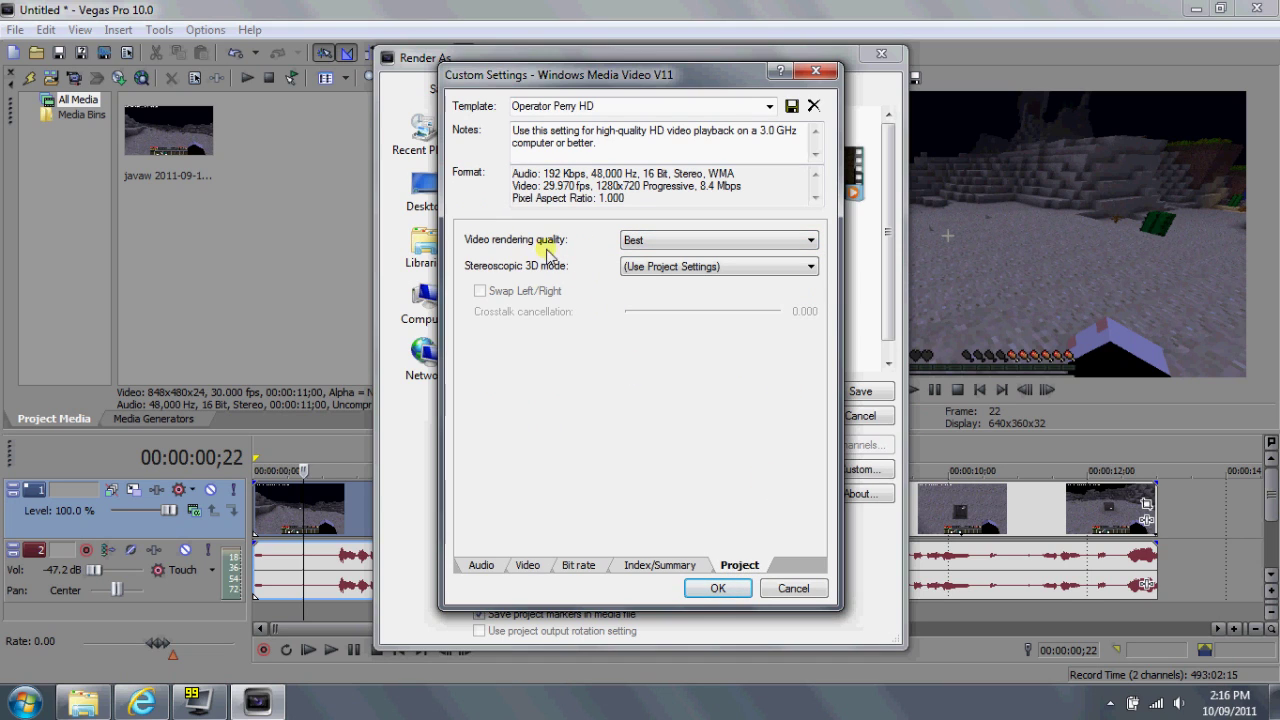
{"action": "left_click", "coordinate": [717, 588]}
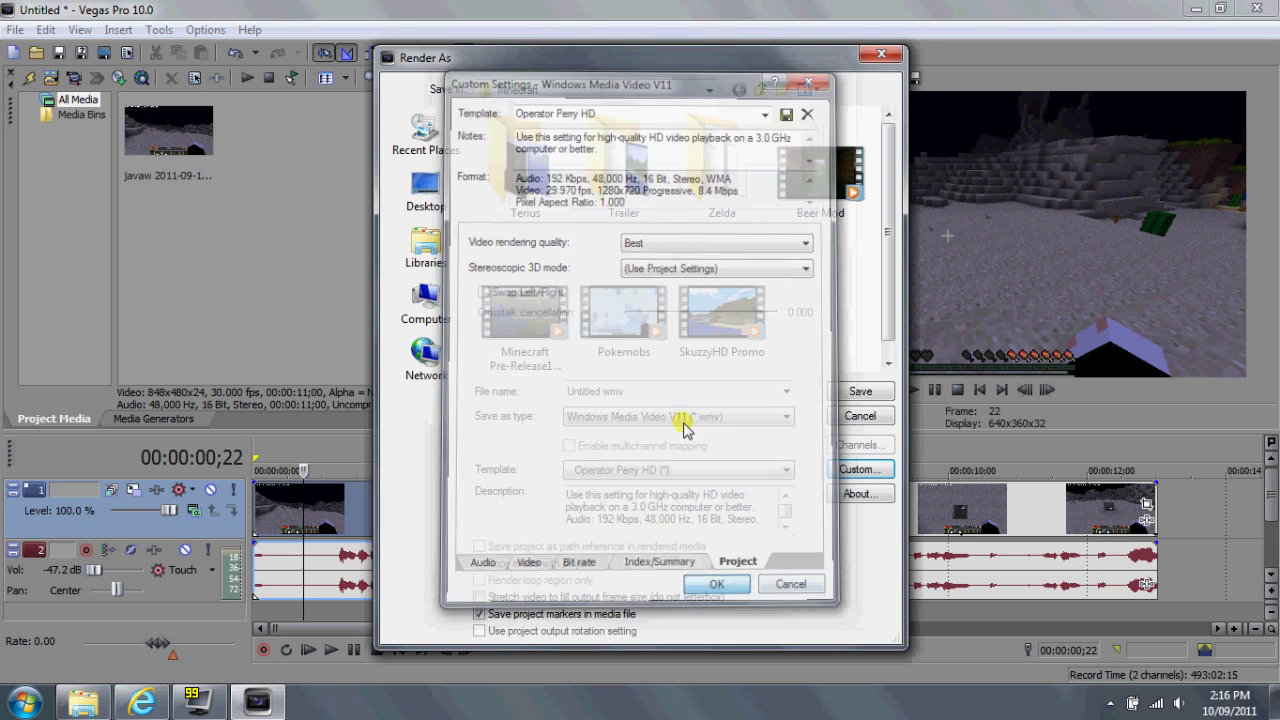
{"action": "left_click", "coordinate": [728, 416]}
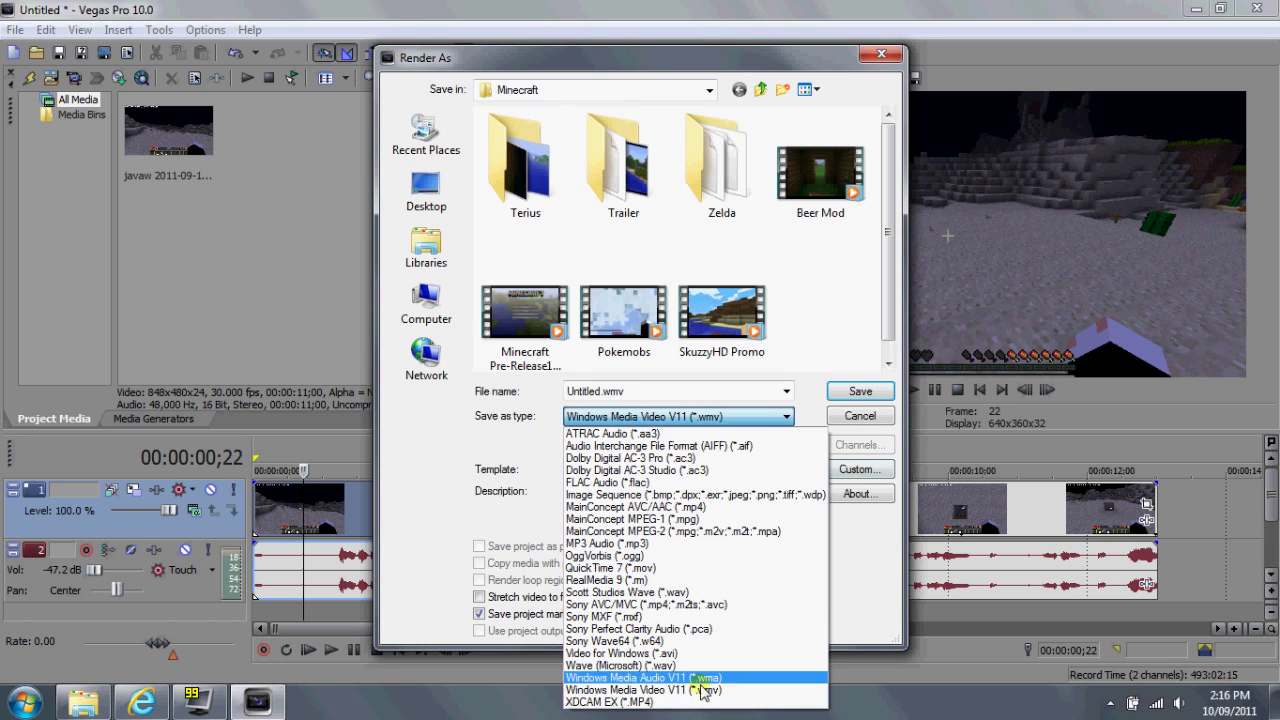
{"action": "left_click", "coordinate": [670, 703]}
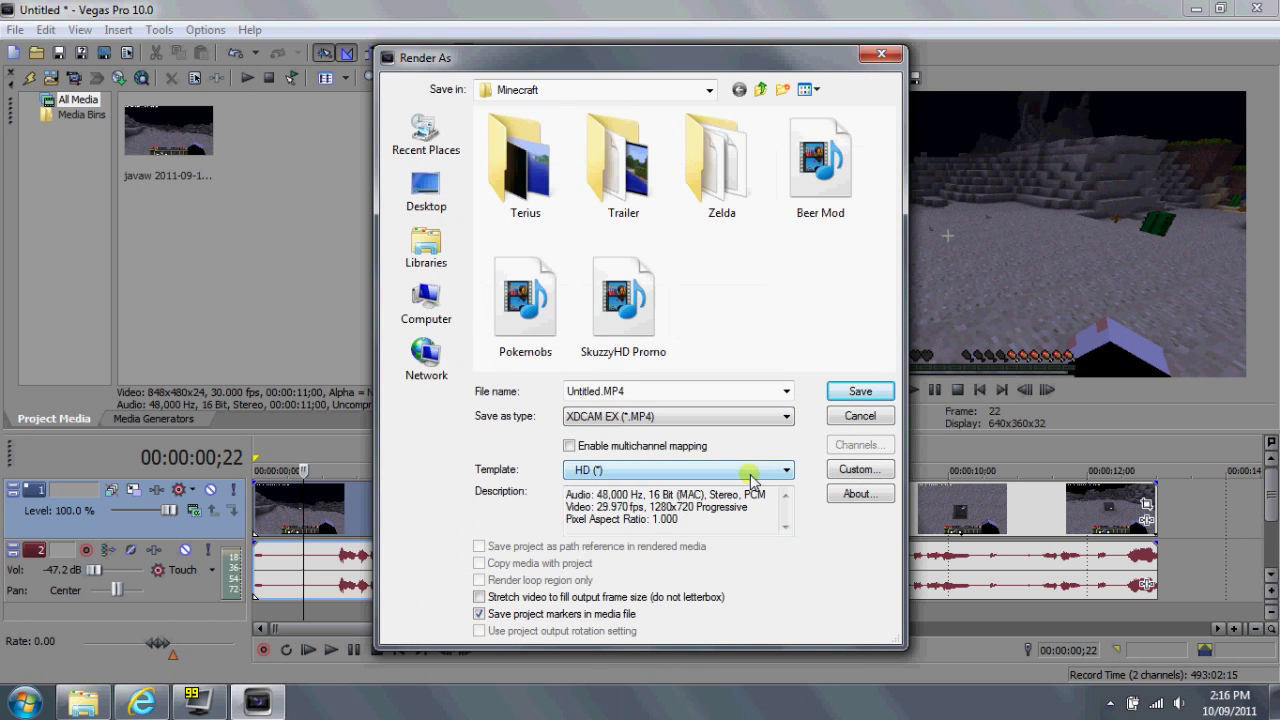
{"action": "left_click", "coordinate": [848, 469]}
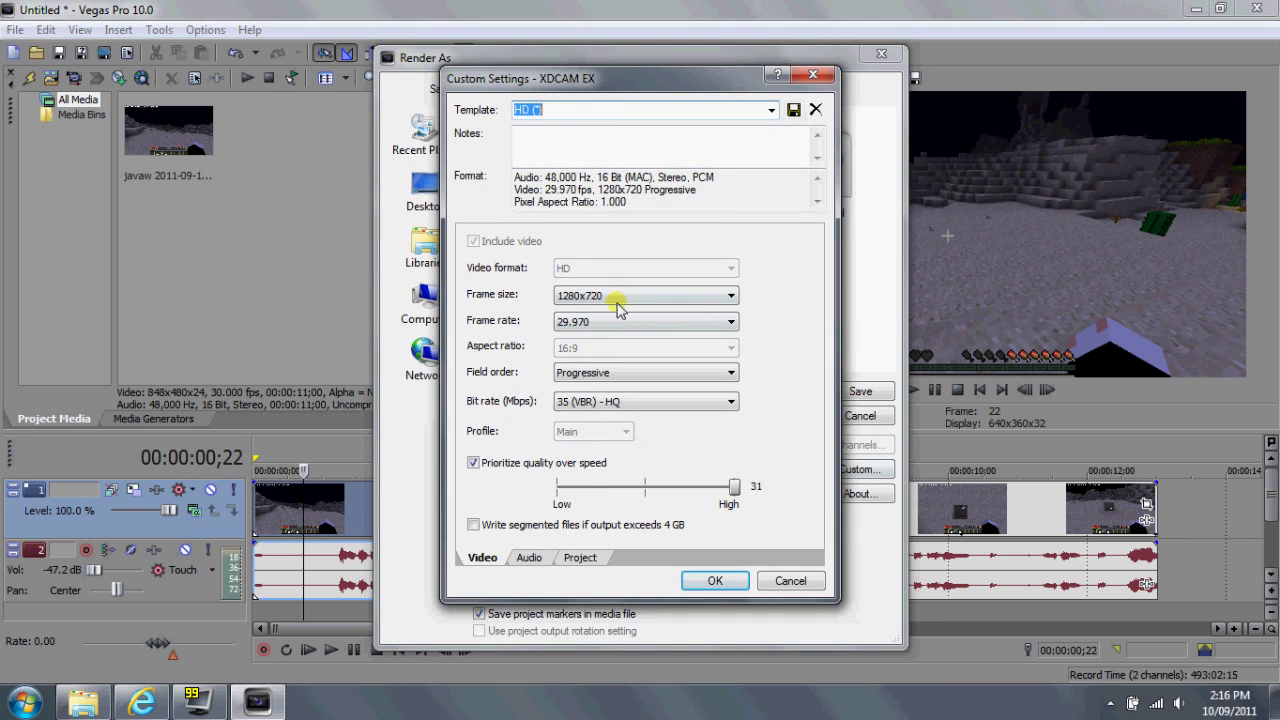
{"action": "left_click", "coordinate": [582, 557]}
{"action": "left_click", "coordinate": [529, 557]}
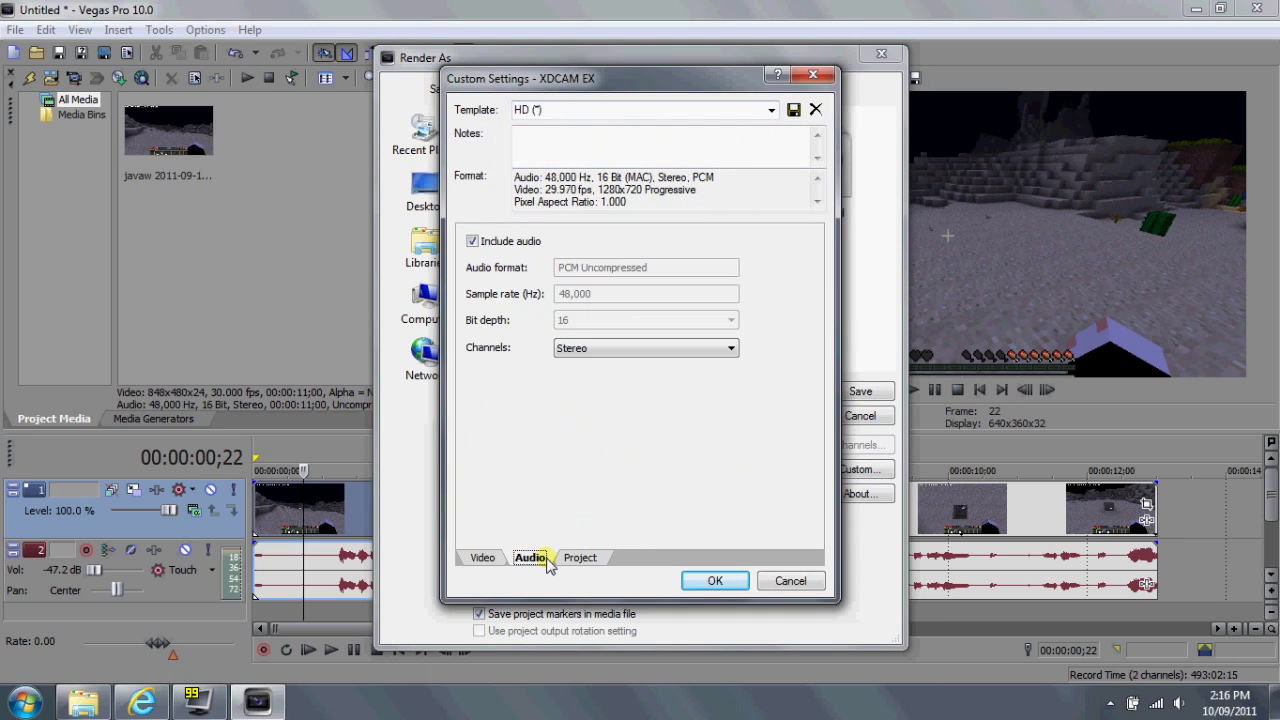
{"action": "left_click", "coordinate": [813, 74]}
{"action": "left_click", "coordinate": [760, 416]}
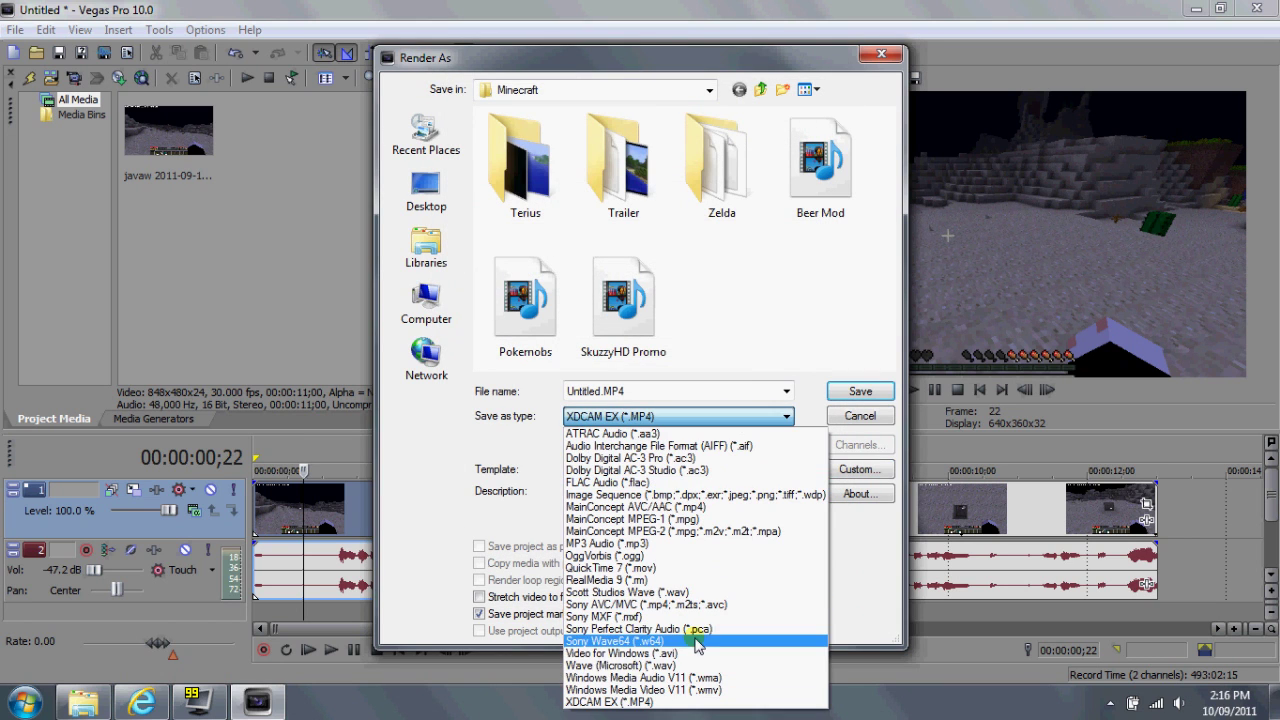
{"action": "left_click", "coordinate": [693, 689]}
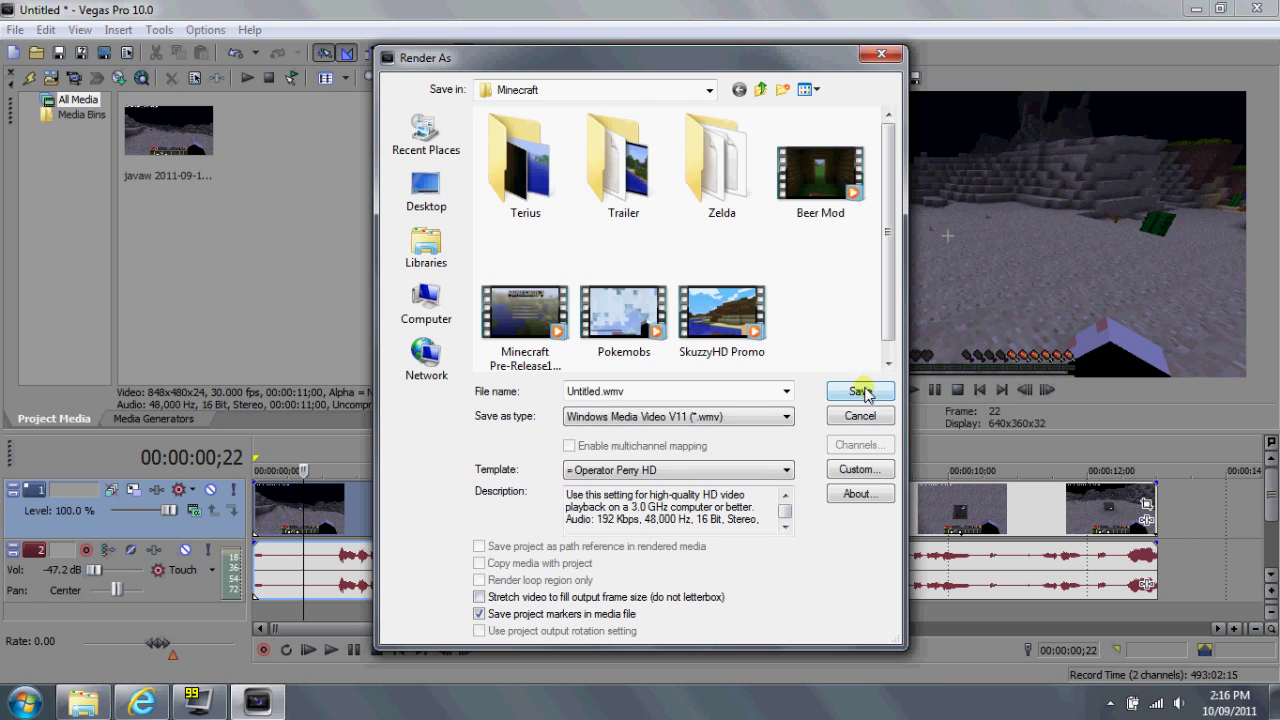
- Replace the Untitled file name with test and render test.wmv
{"action": "double_click", "coordinate": [595, 391]}
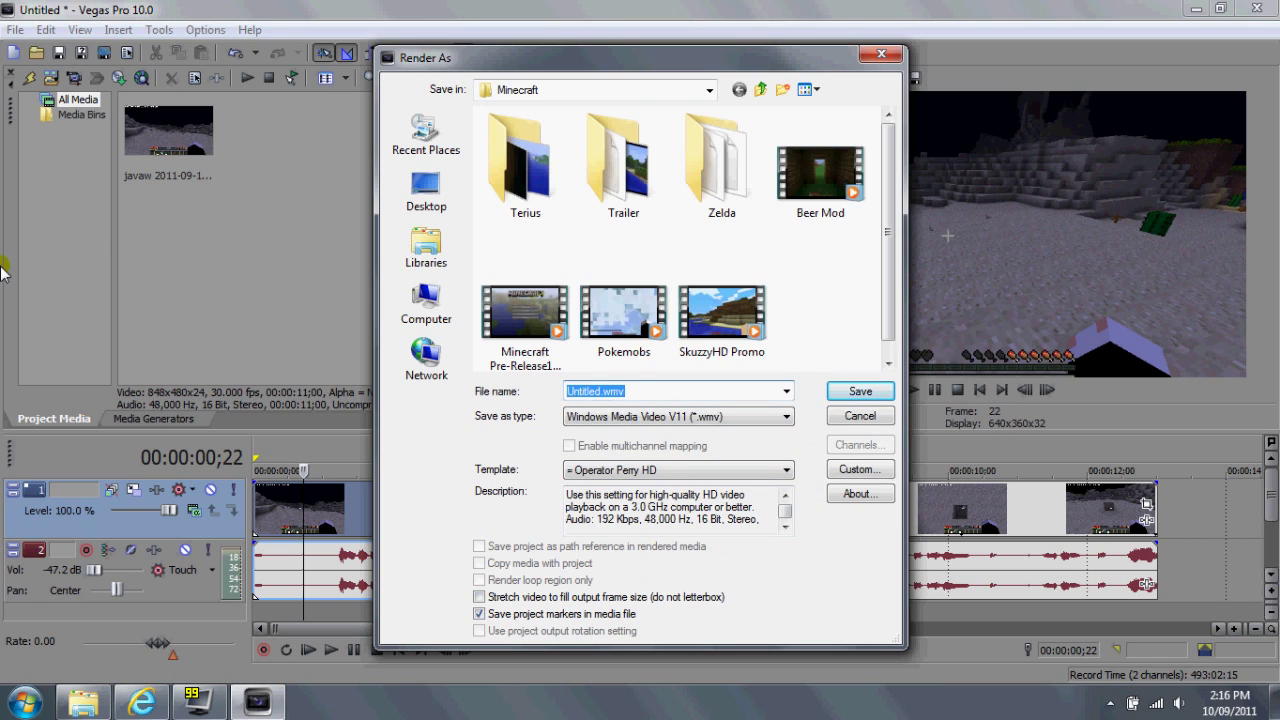
{"action": "key", "text": "Home"}
{"action": "key", "text": "shift+Right"}
{"action": "key", "text": "shift+Right"}
{"action": "key", "text": "shift+Right"}
{"action": "key", "text": "shift+Right"}
{"action": "key", "text": "shift+Right"}
{"action": "key", "text": "shift+Right"}
{"action": "key", "text": "shift+Right"}
{"action": "key", "text": "shift+Right"}
{"action": "type", "text": "test"}
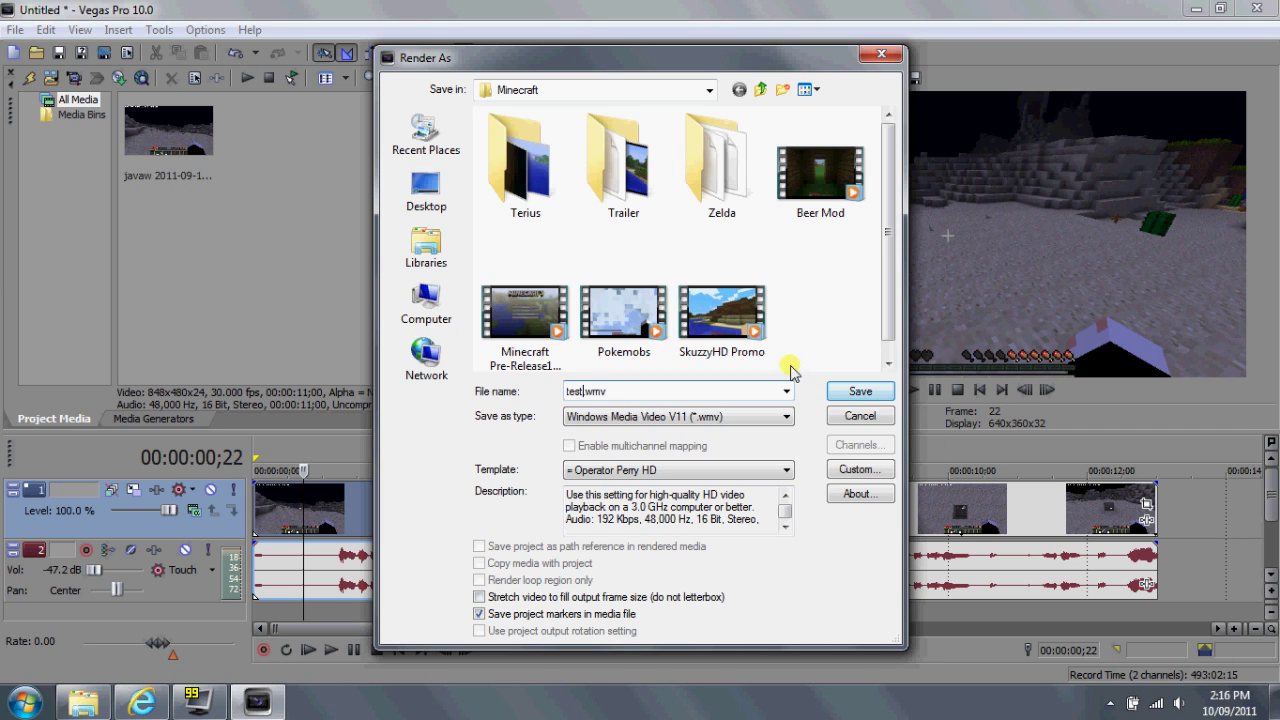
{"action": "left_click", "coordinate": [836, 395]}
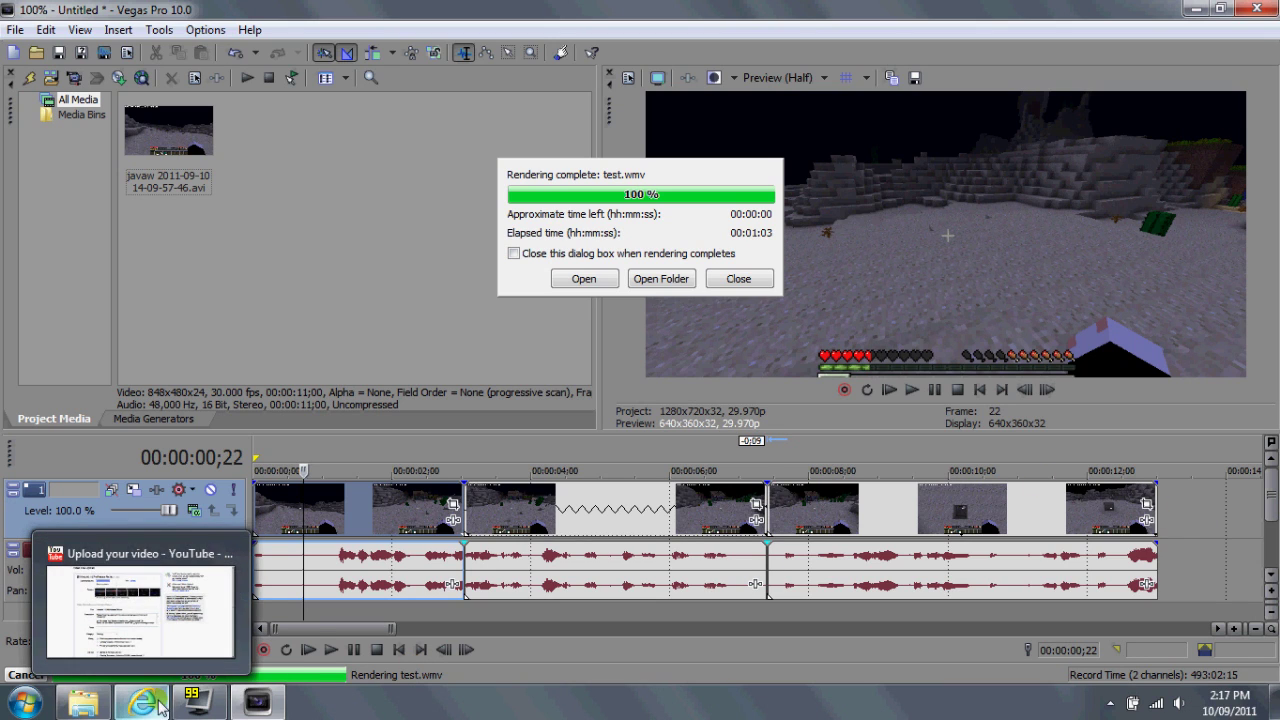
- Open the Minecraft folder holding test.wmv from the Rendering complete dialog
{"action": "mouse_move", "coordinate": [199, 686]}
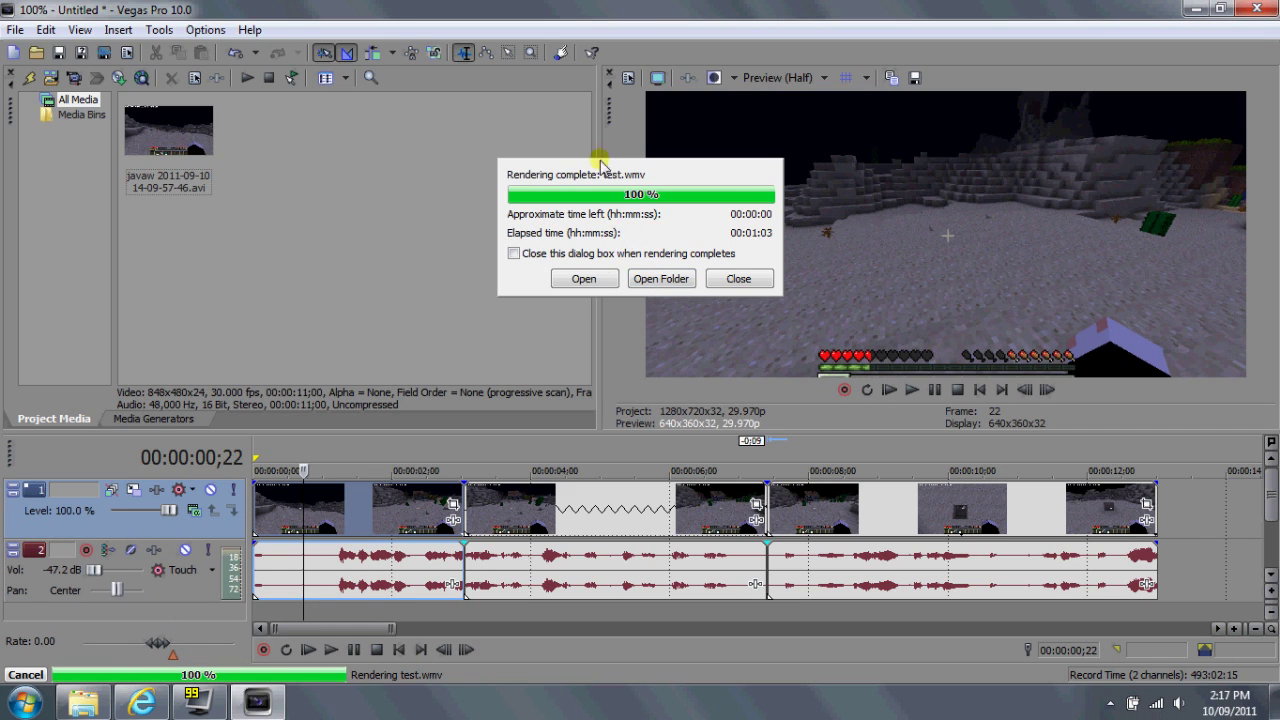
{"action": "left_click", "coordinate": [665, 281]}
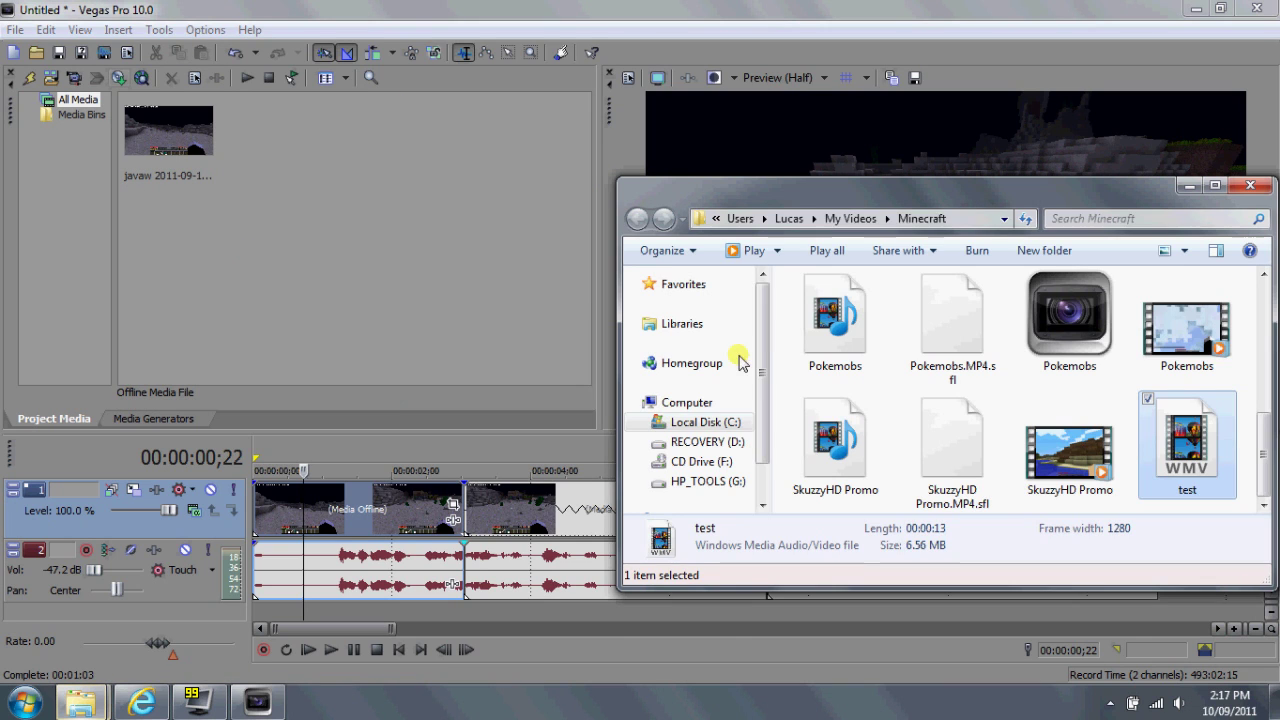
- Play test.wmv maximized in Windows Media Player, then close the player
{"action": "left_click", "coordinate": [1185, 437]}
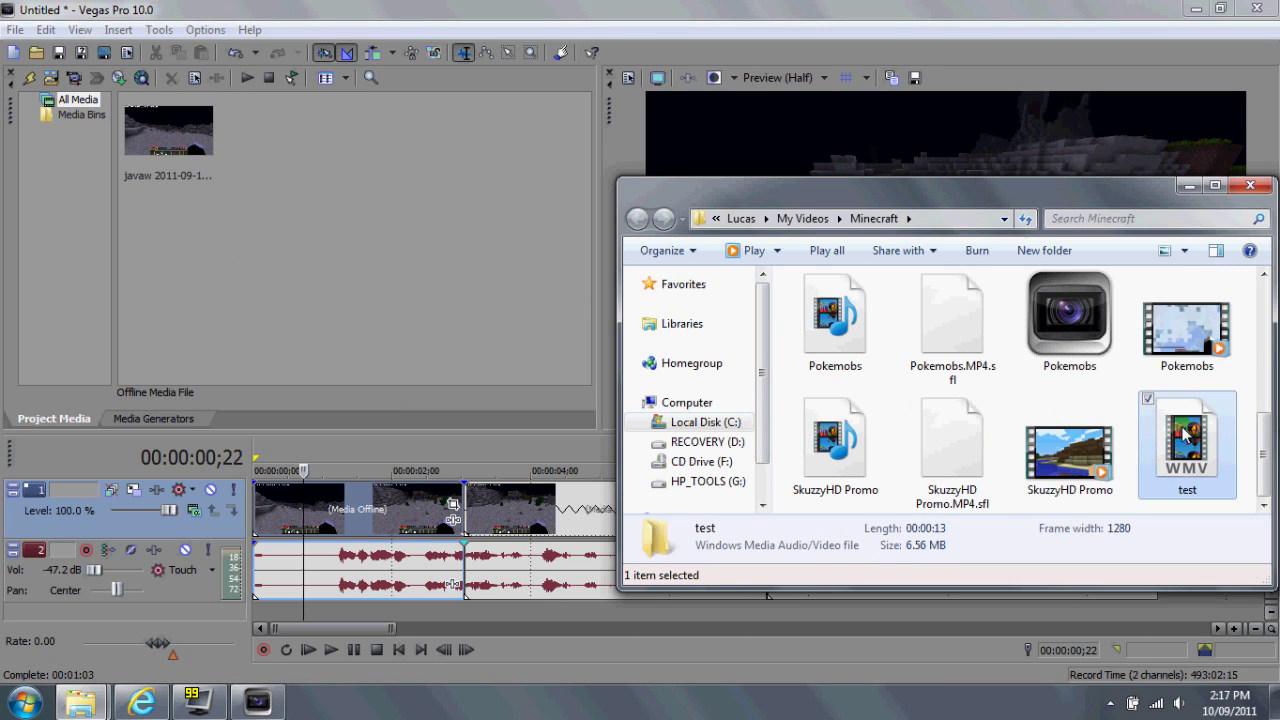
{"action": "double_click", "coordinate": [1183, 432]}
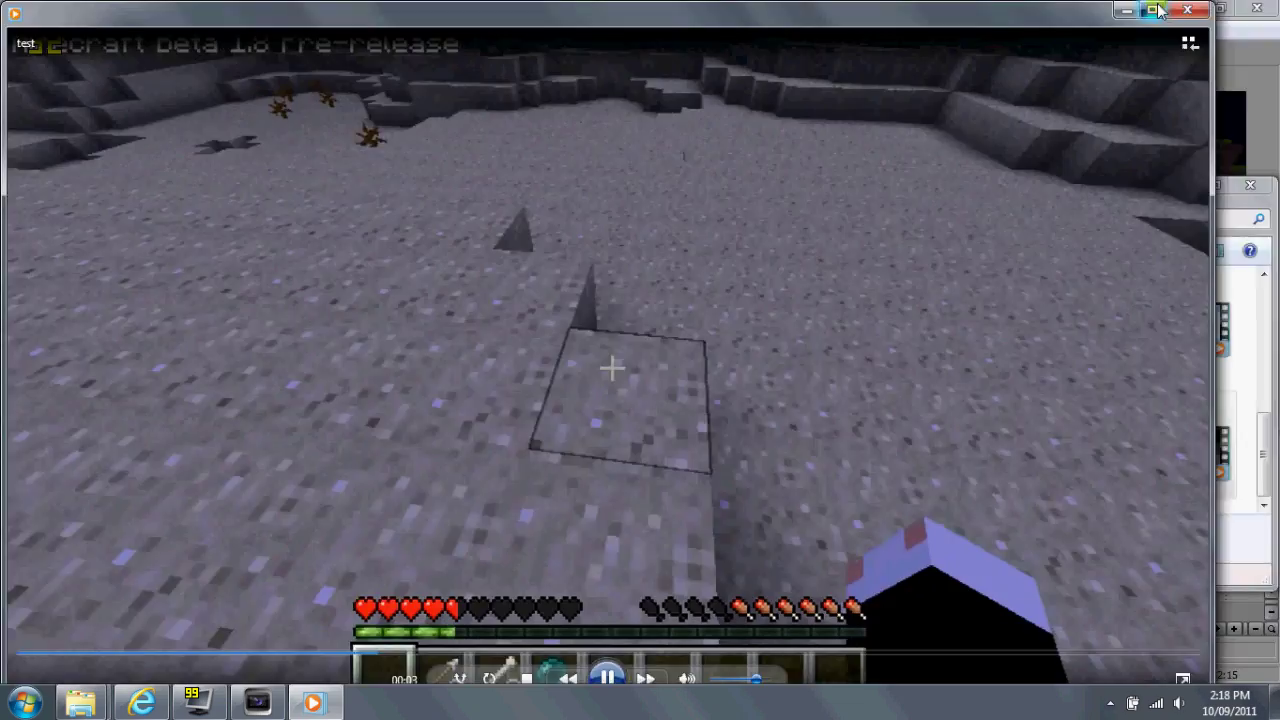
{"action": "left_click", "coordinate": [1155, 10]}
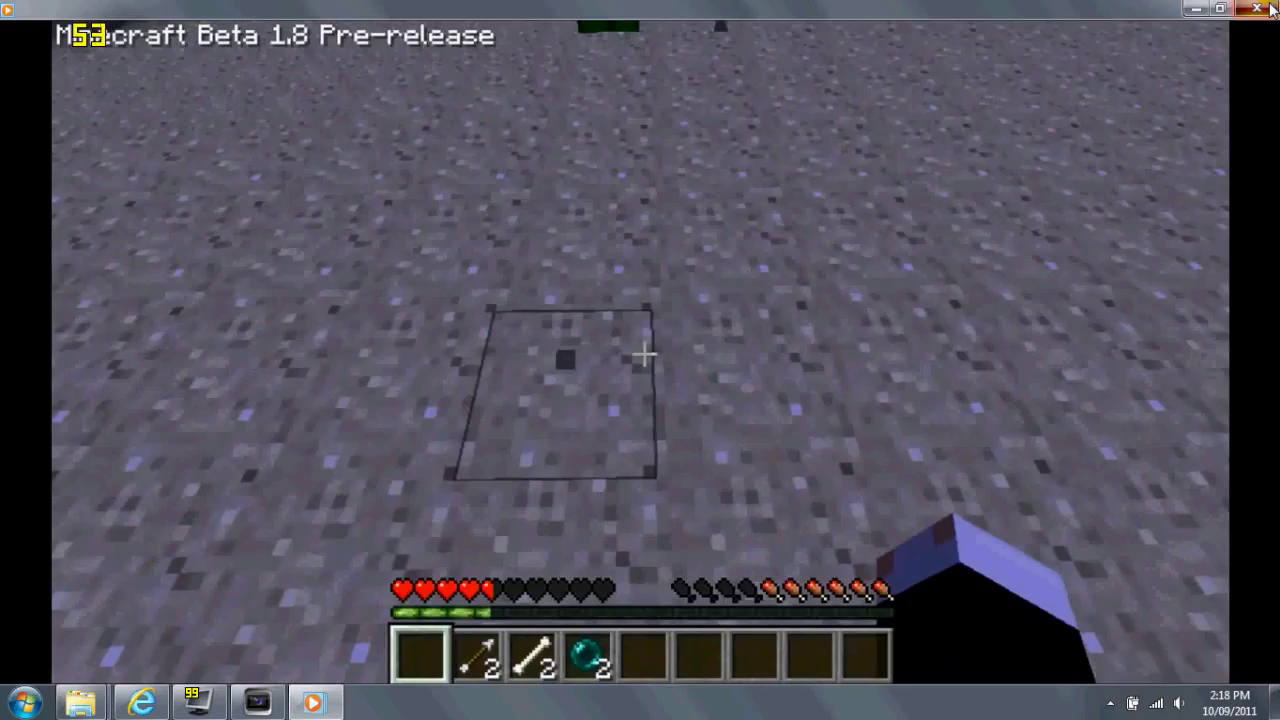
{"action": "left_click", "coordinate": [1271, 9]}
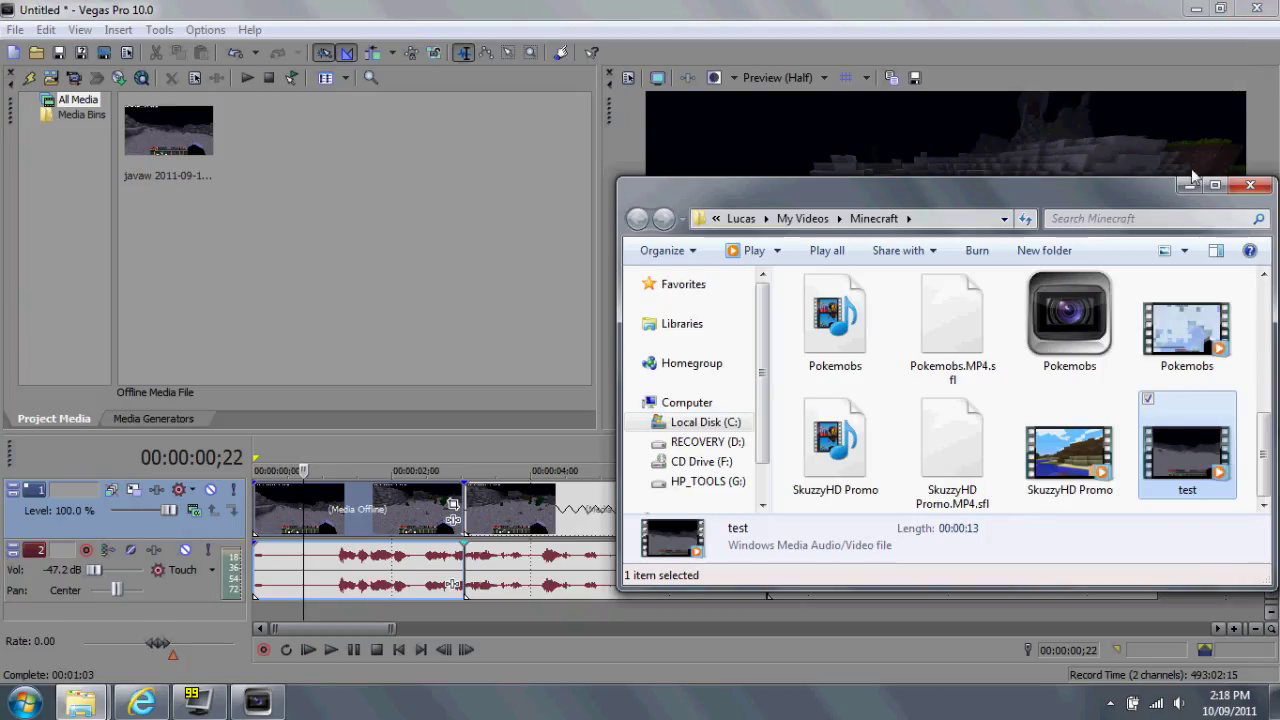
- Close the Explorer window and minimize Vegas Pro to reveal the desktop
{"action": "left_click", "coordinate": [1250, 186]}
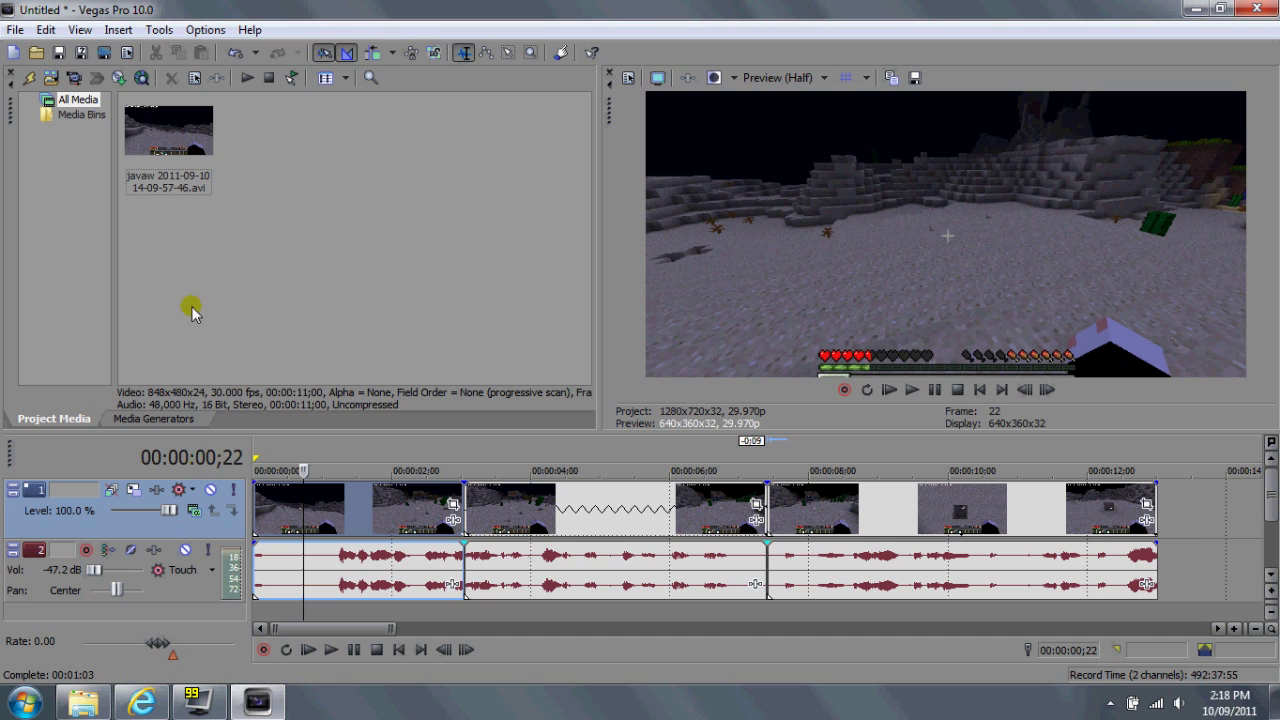
{"action": "left_click", "coordinate": [1199, 10]}
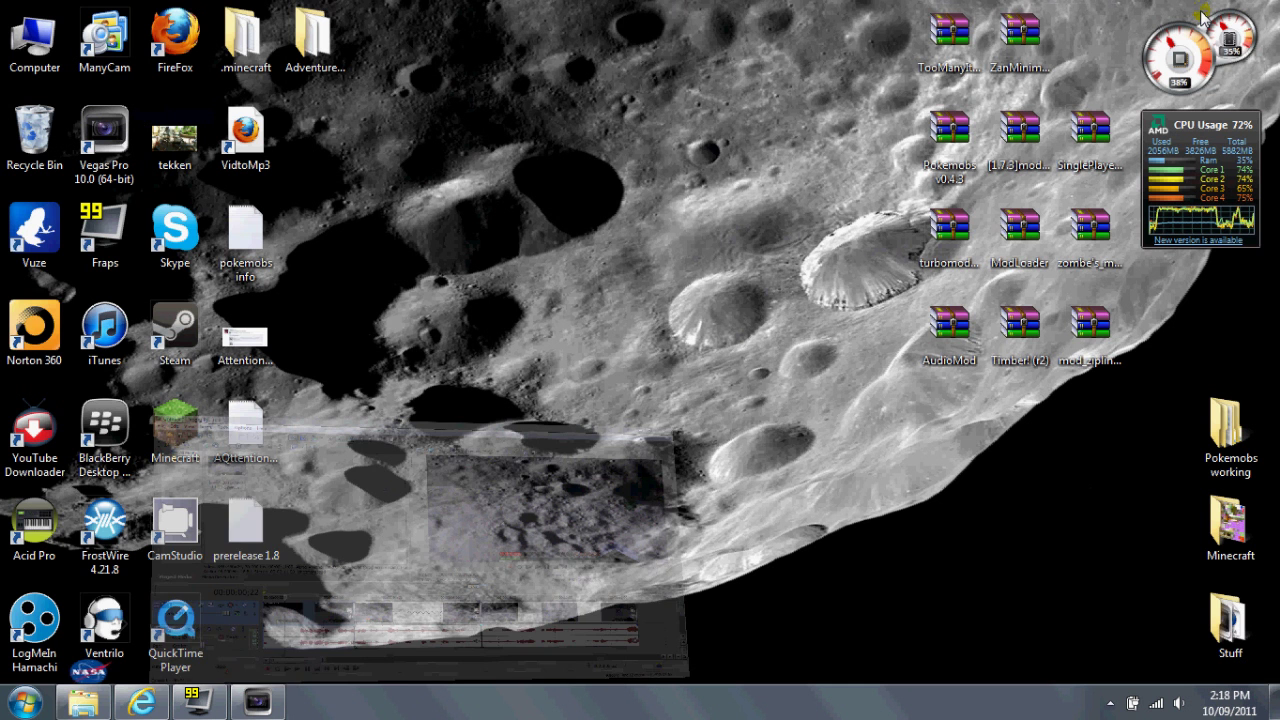